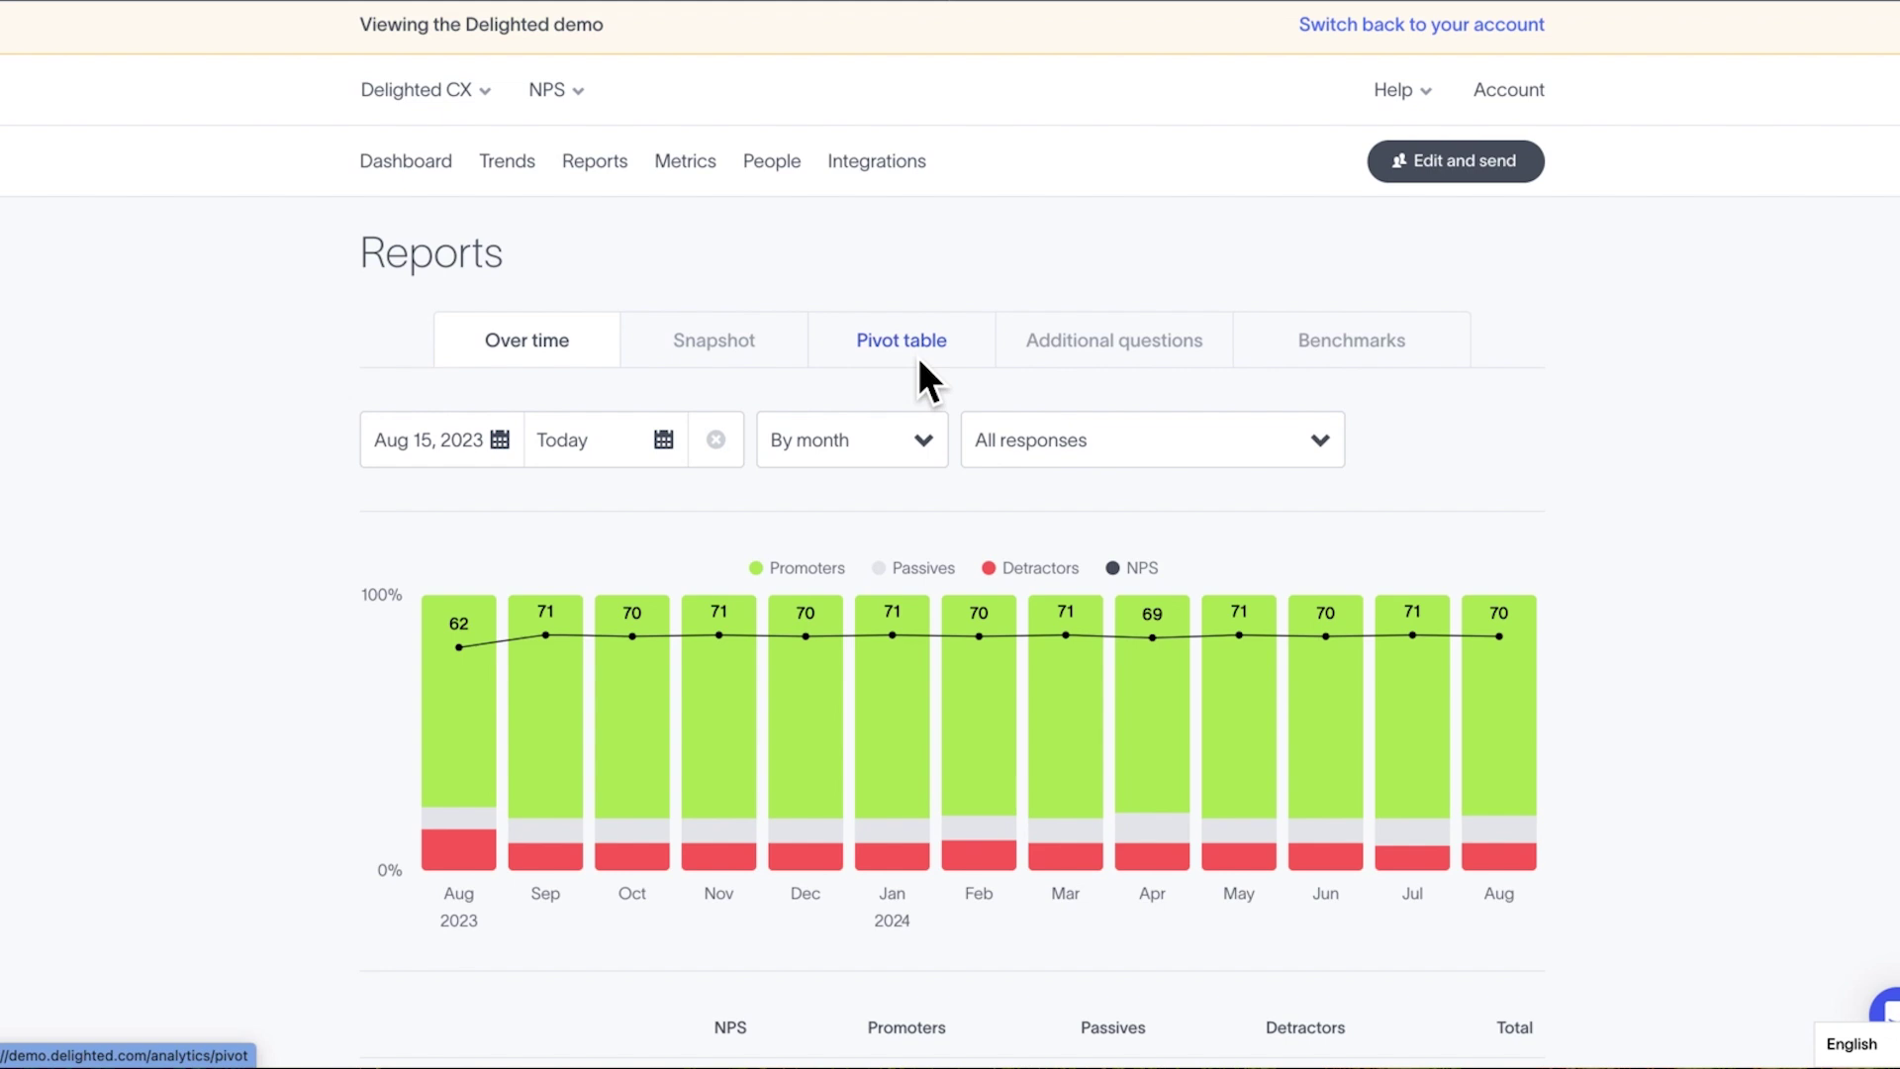
left_click(1328, 358)
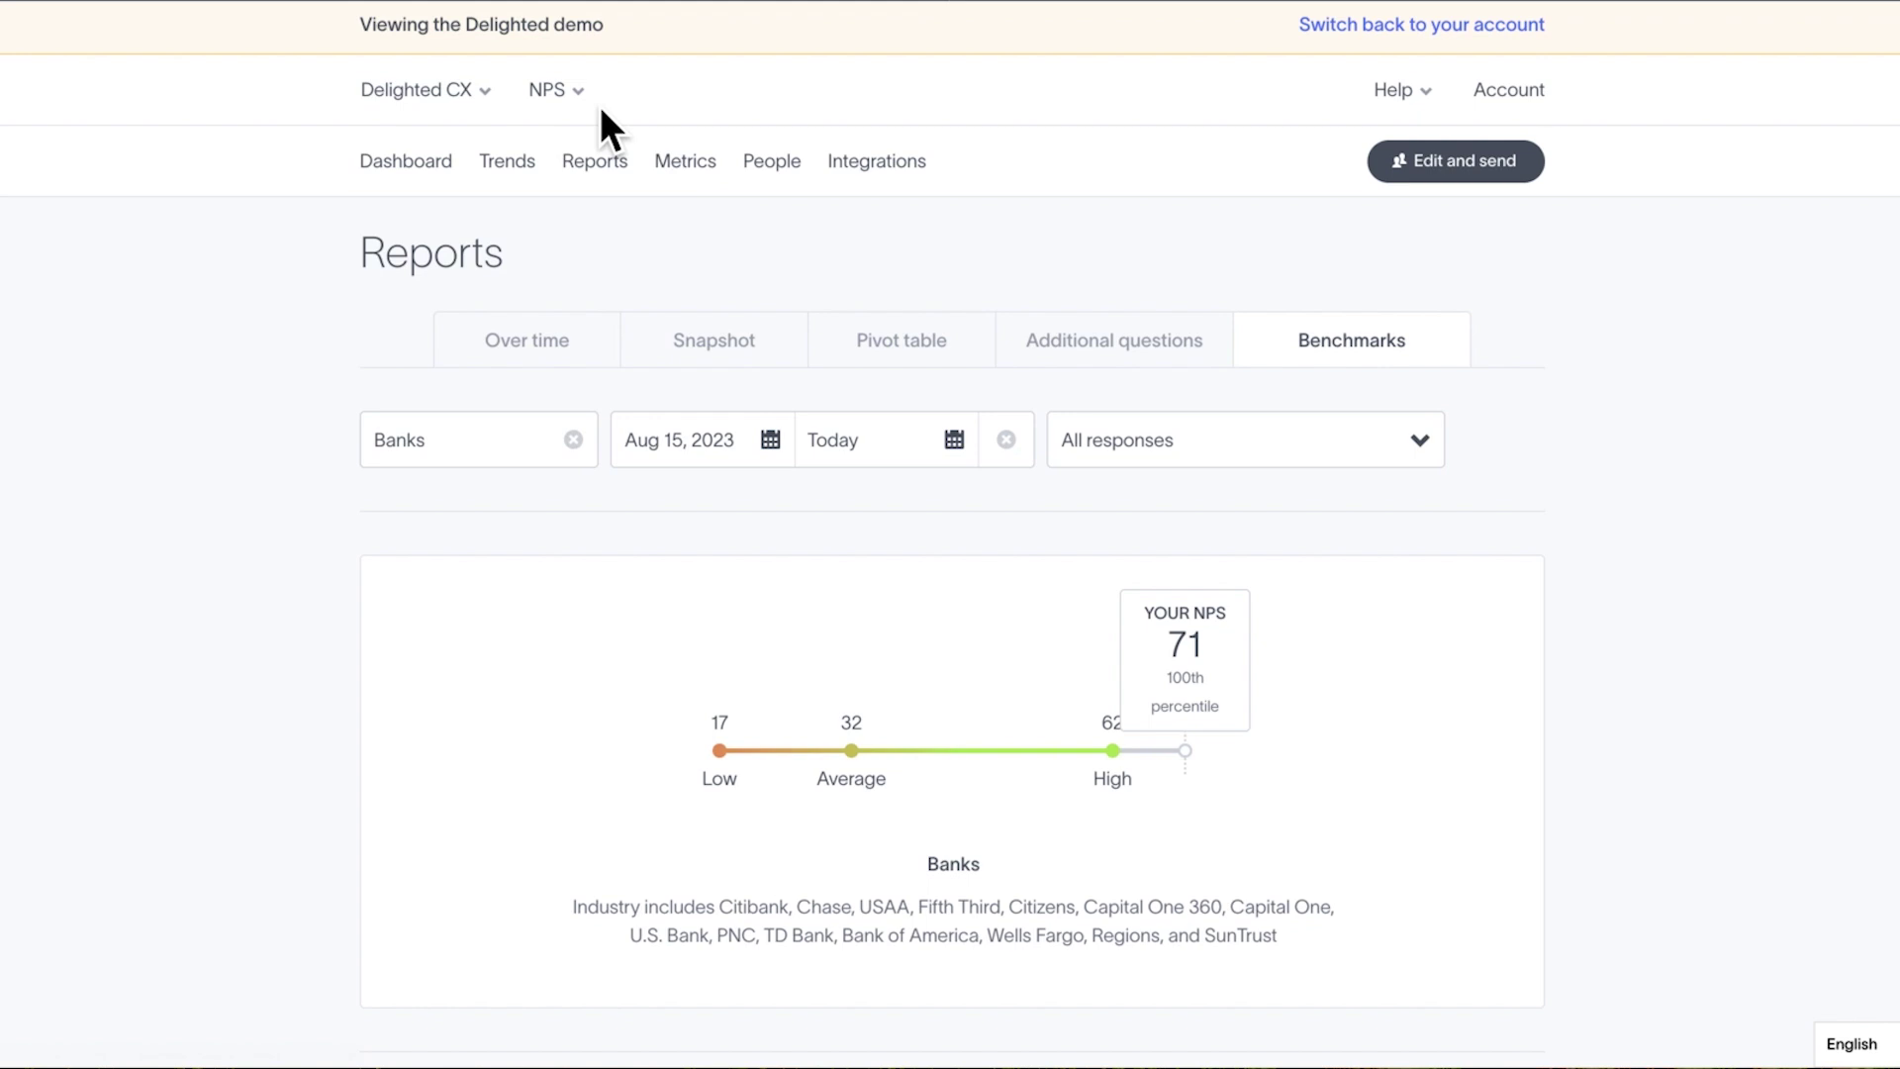
left_click(586, 91)
left_click(572, 309)
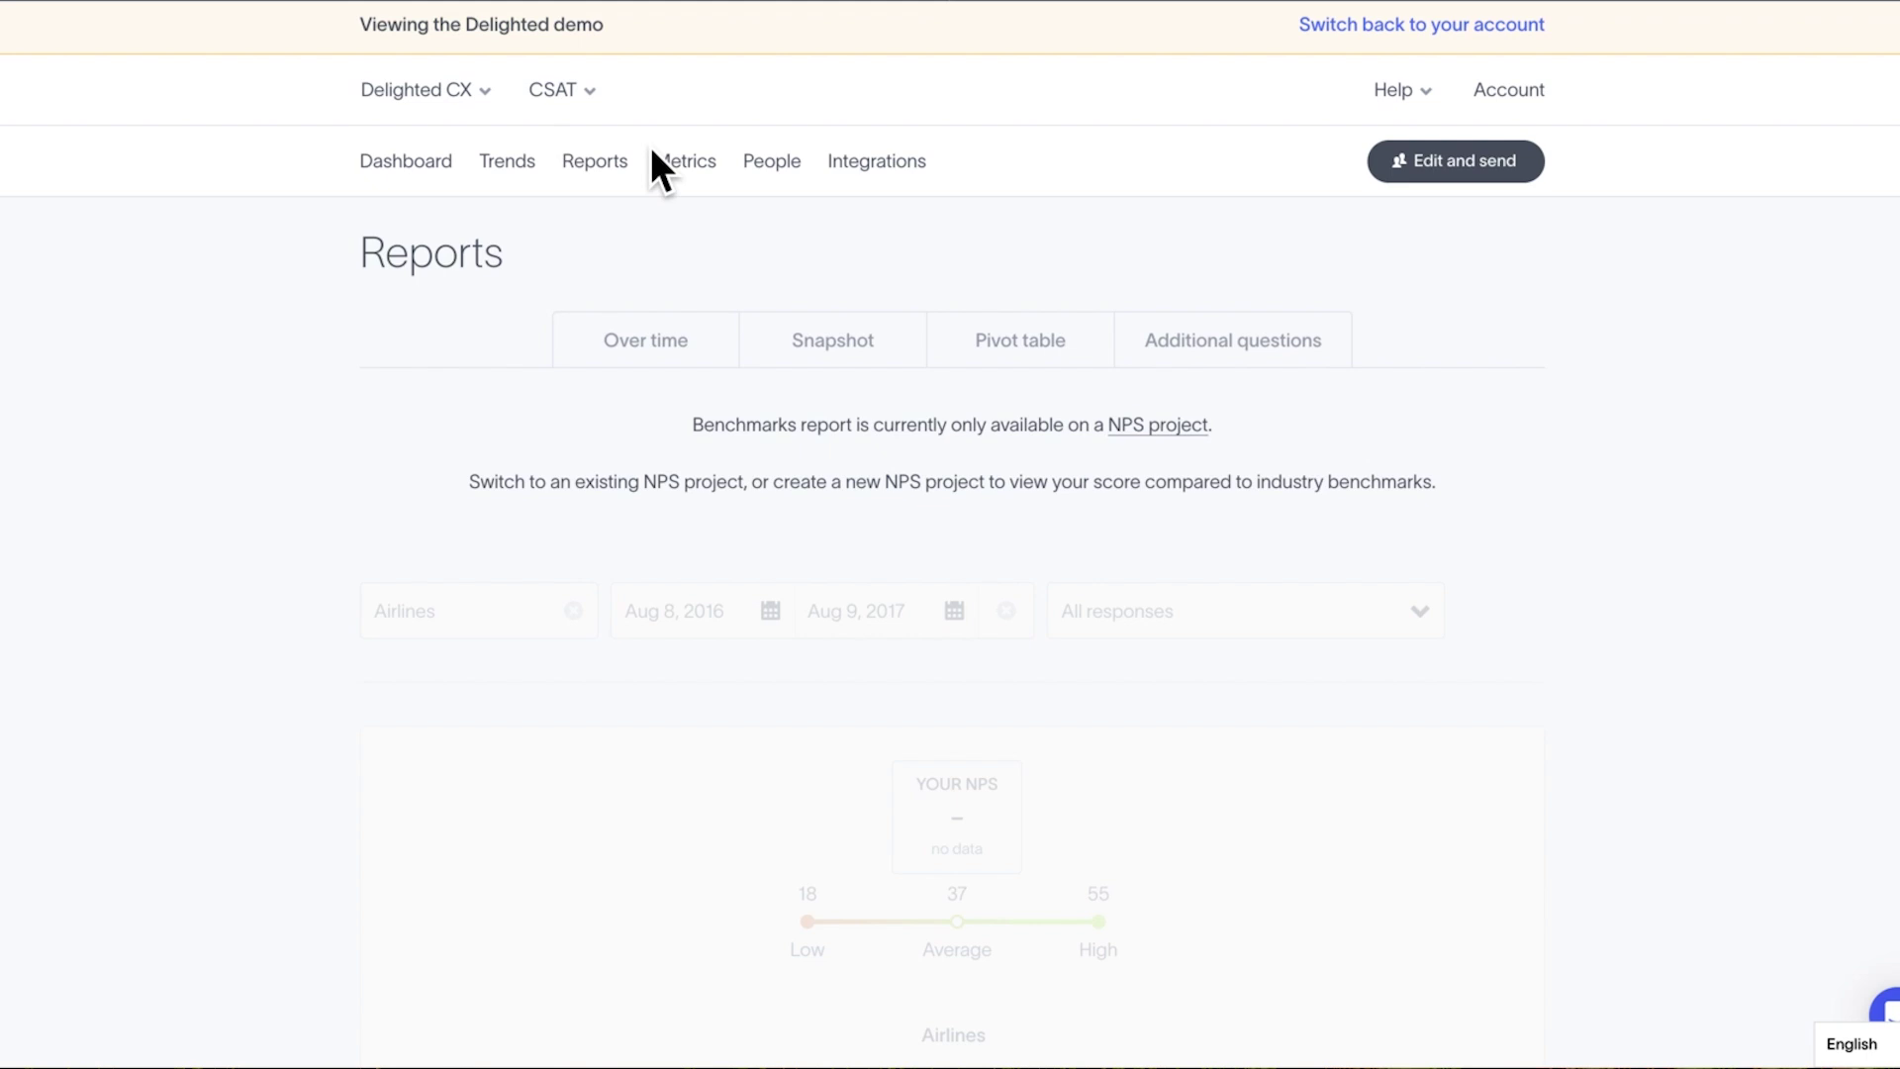
left_click(590, 90)
left_click(580, 404)
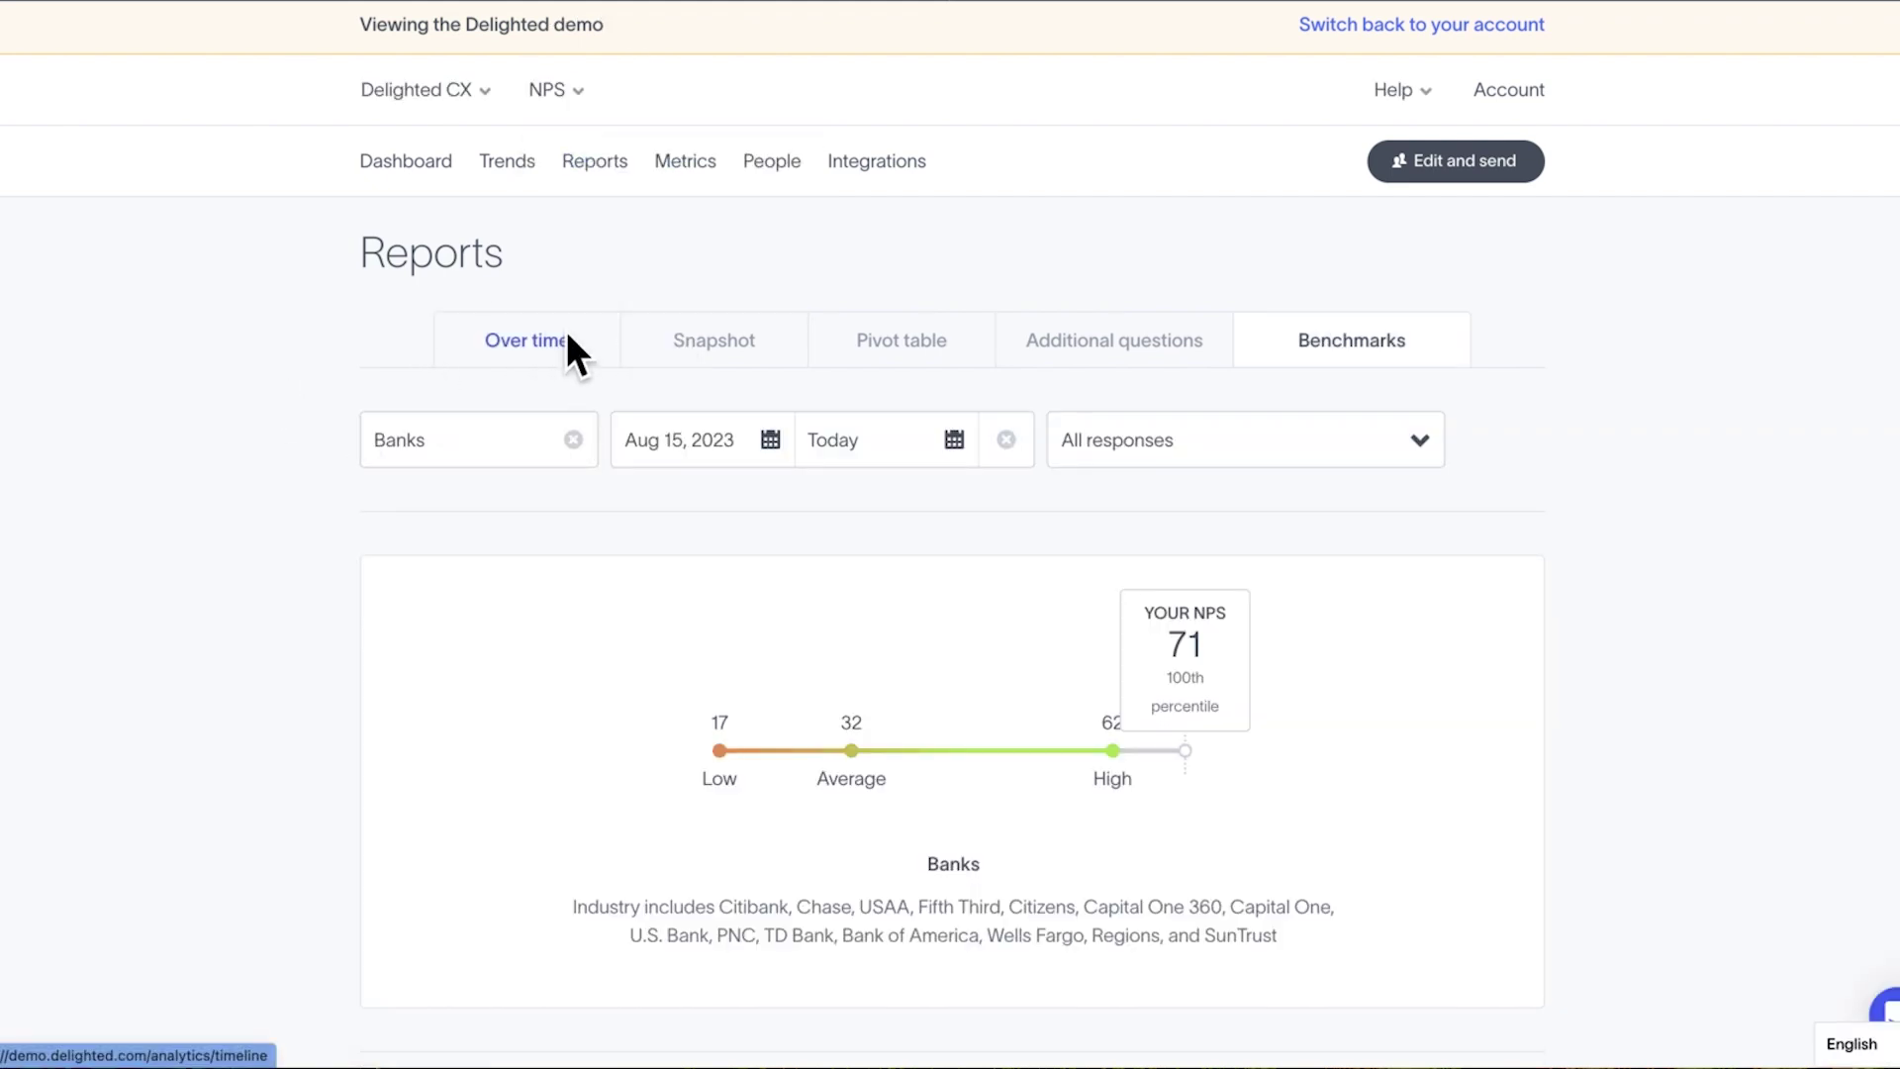
left_click(567, 337)
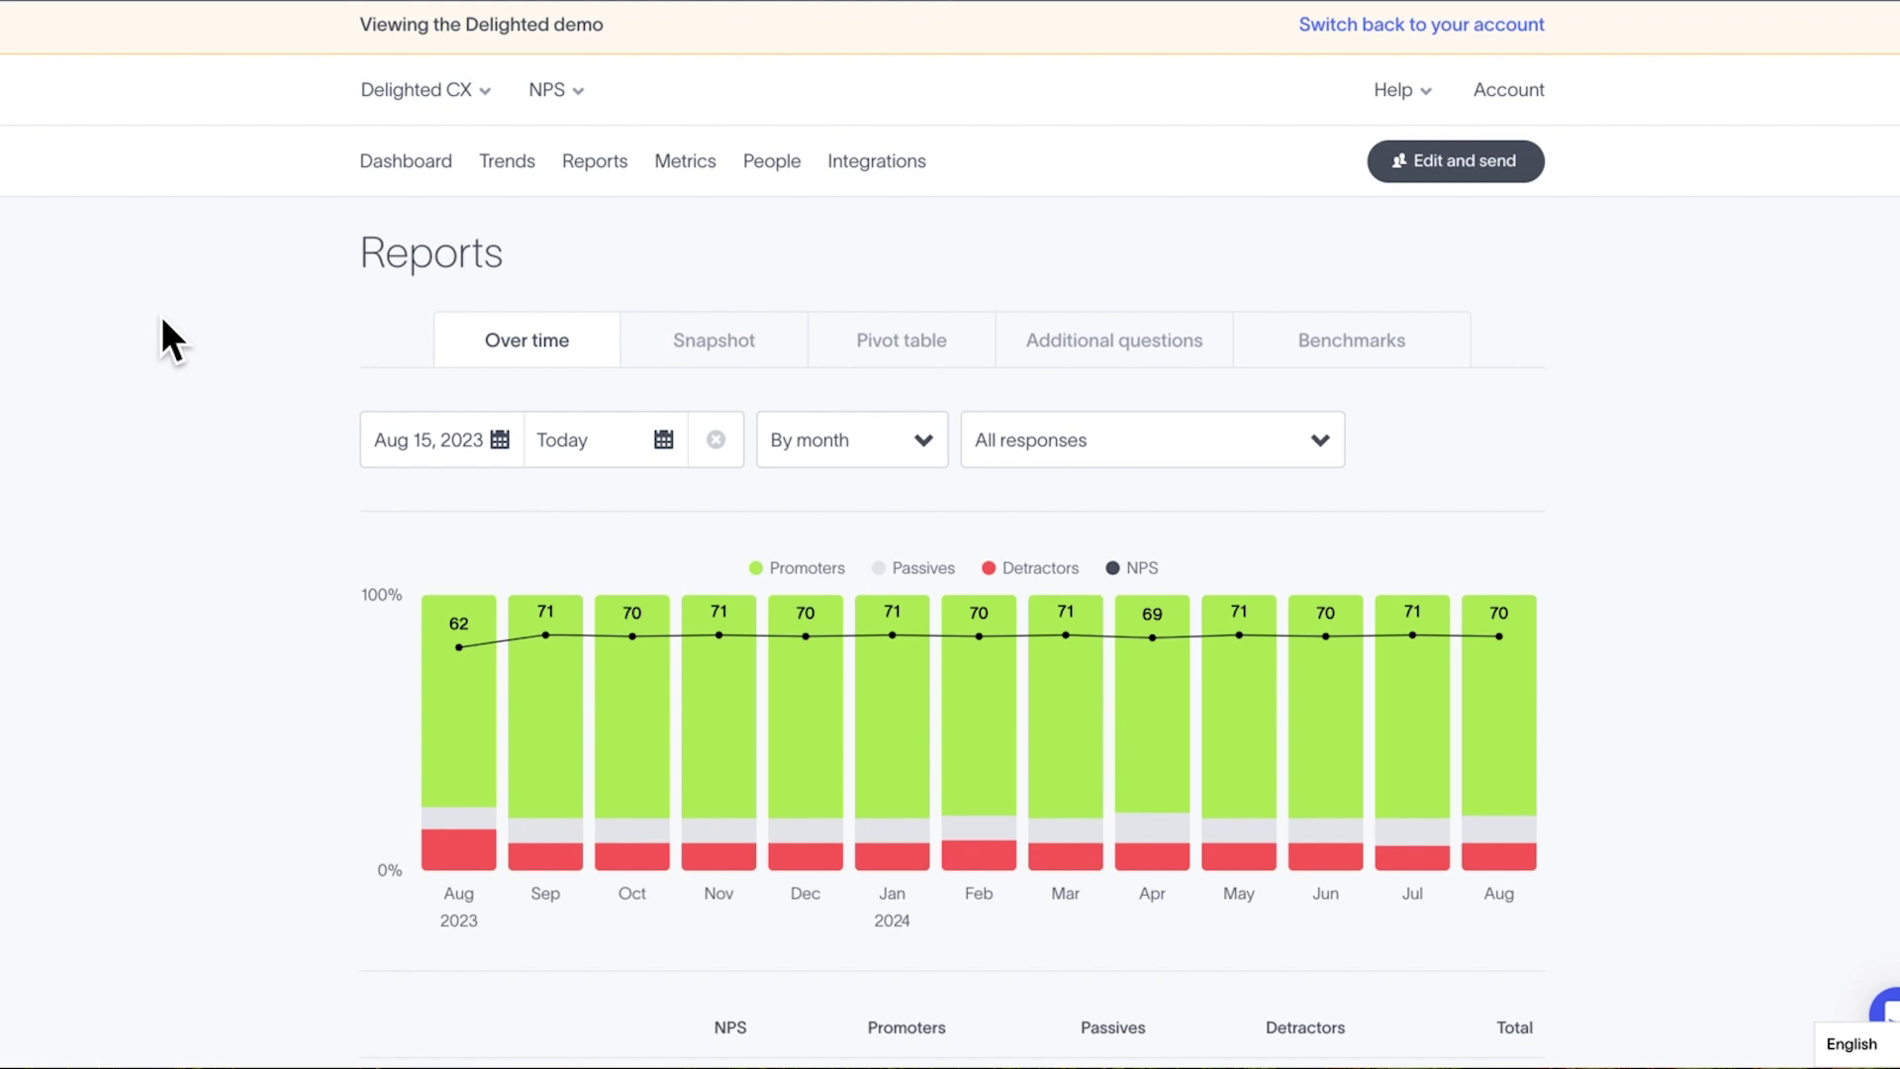
Clear the custom date range and limit the report to Q4 2022.
scroll(163, 318, "down", 2)
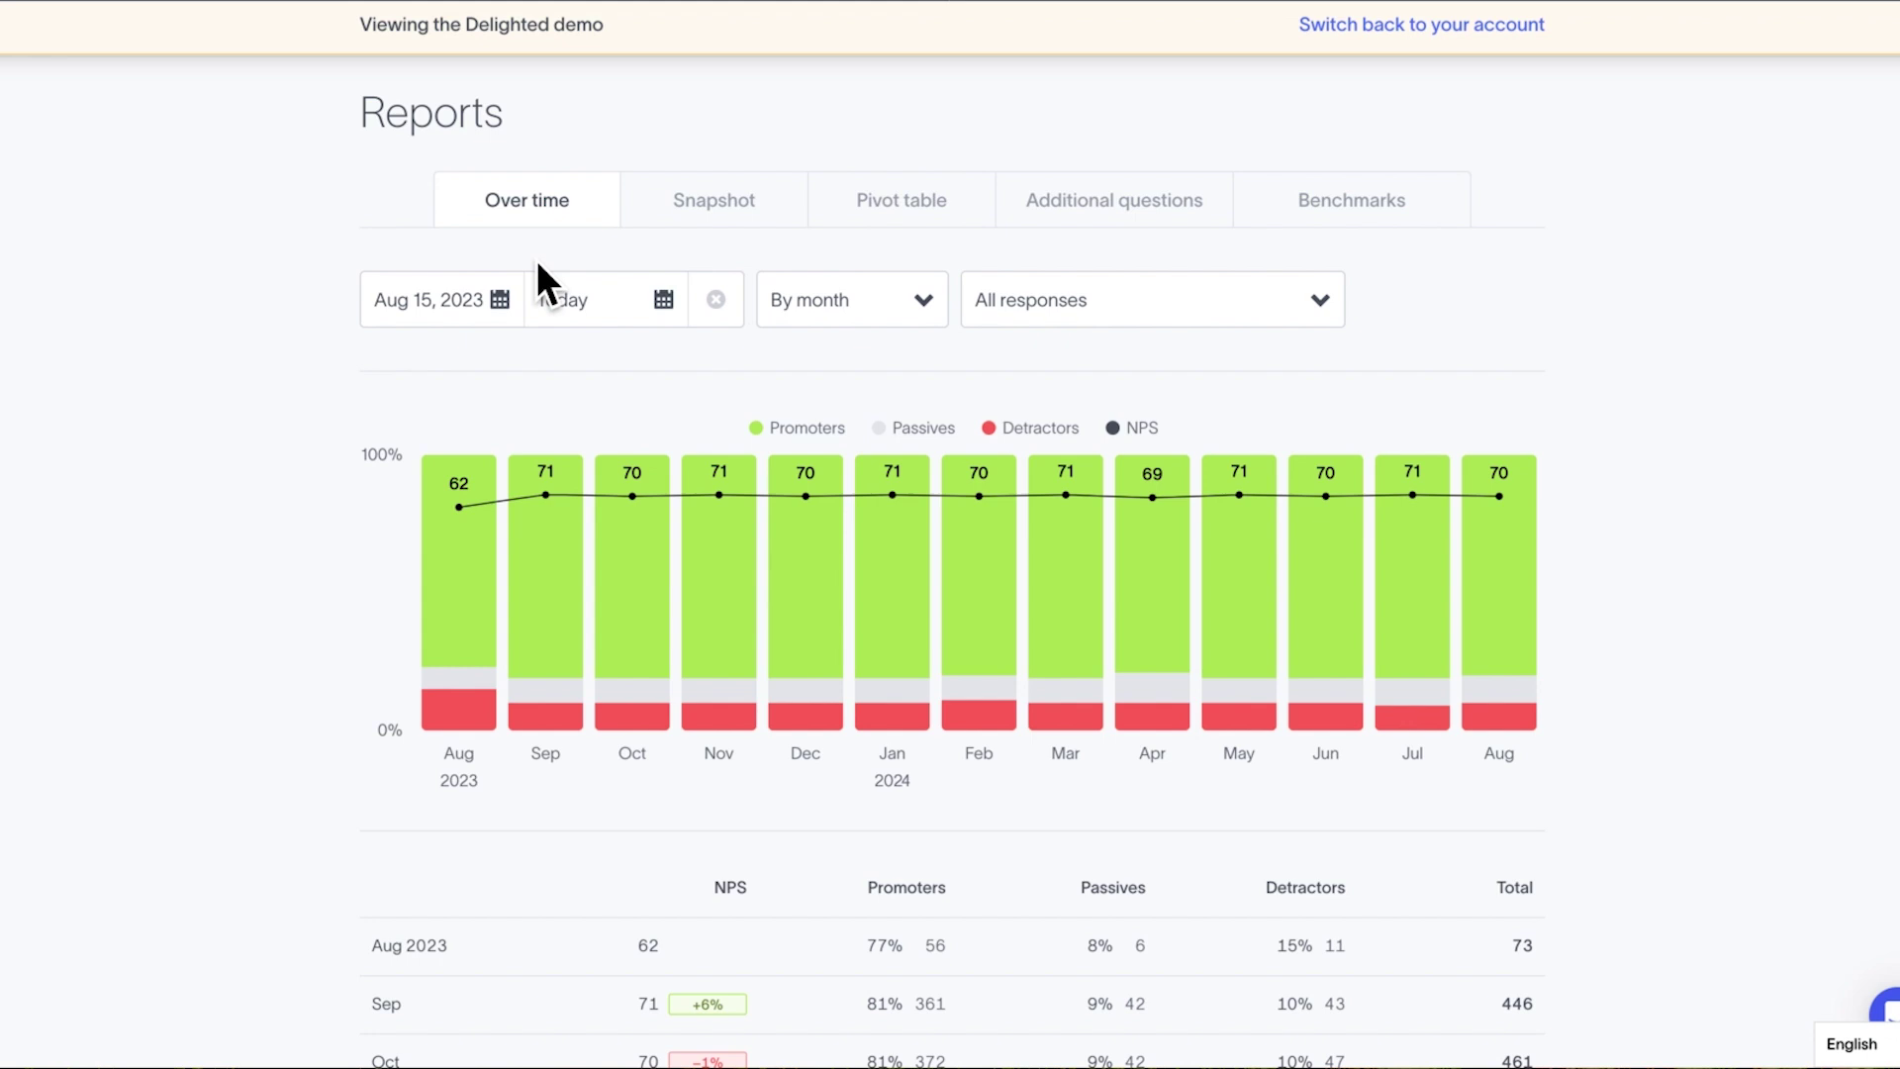
left_click(719, 300)
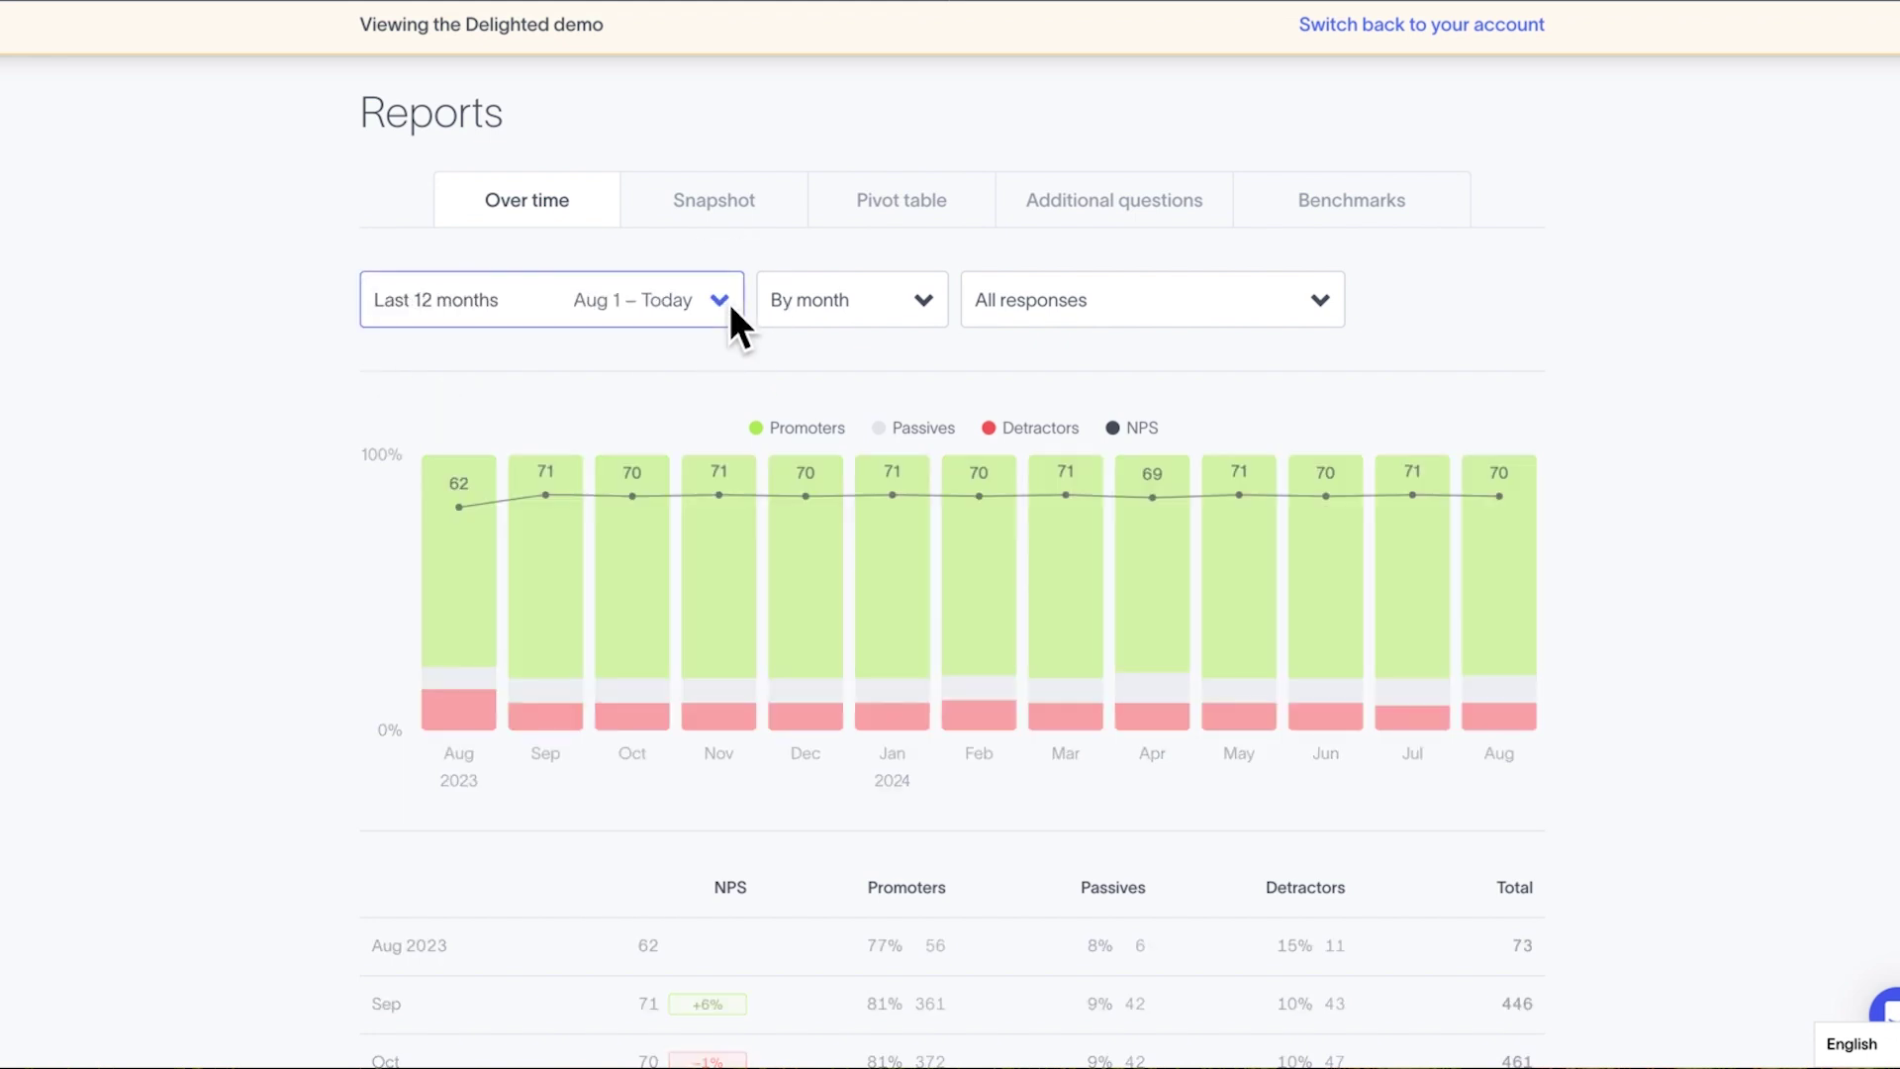
left_click(532, 301)
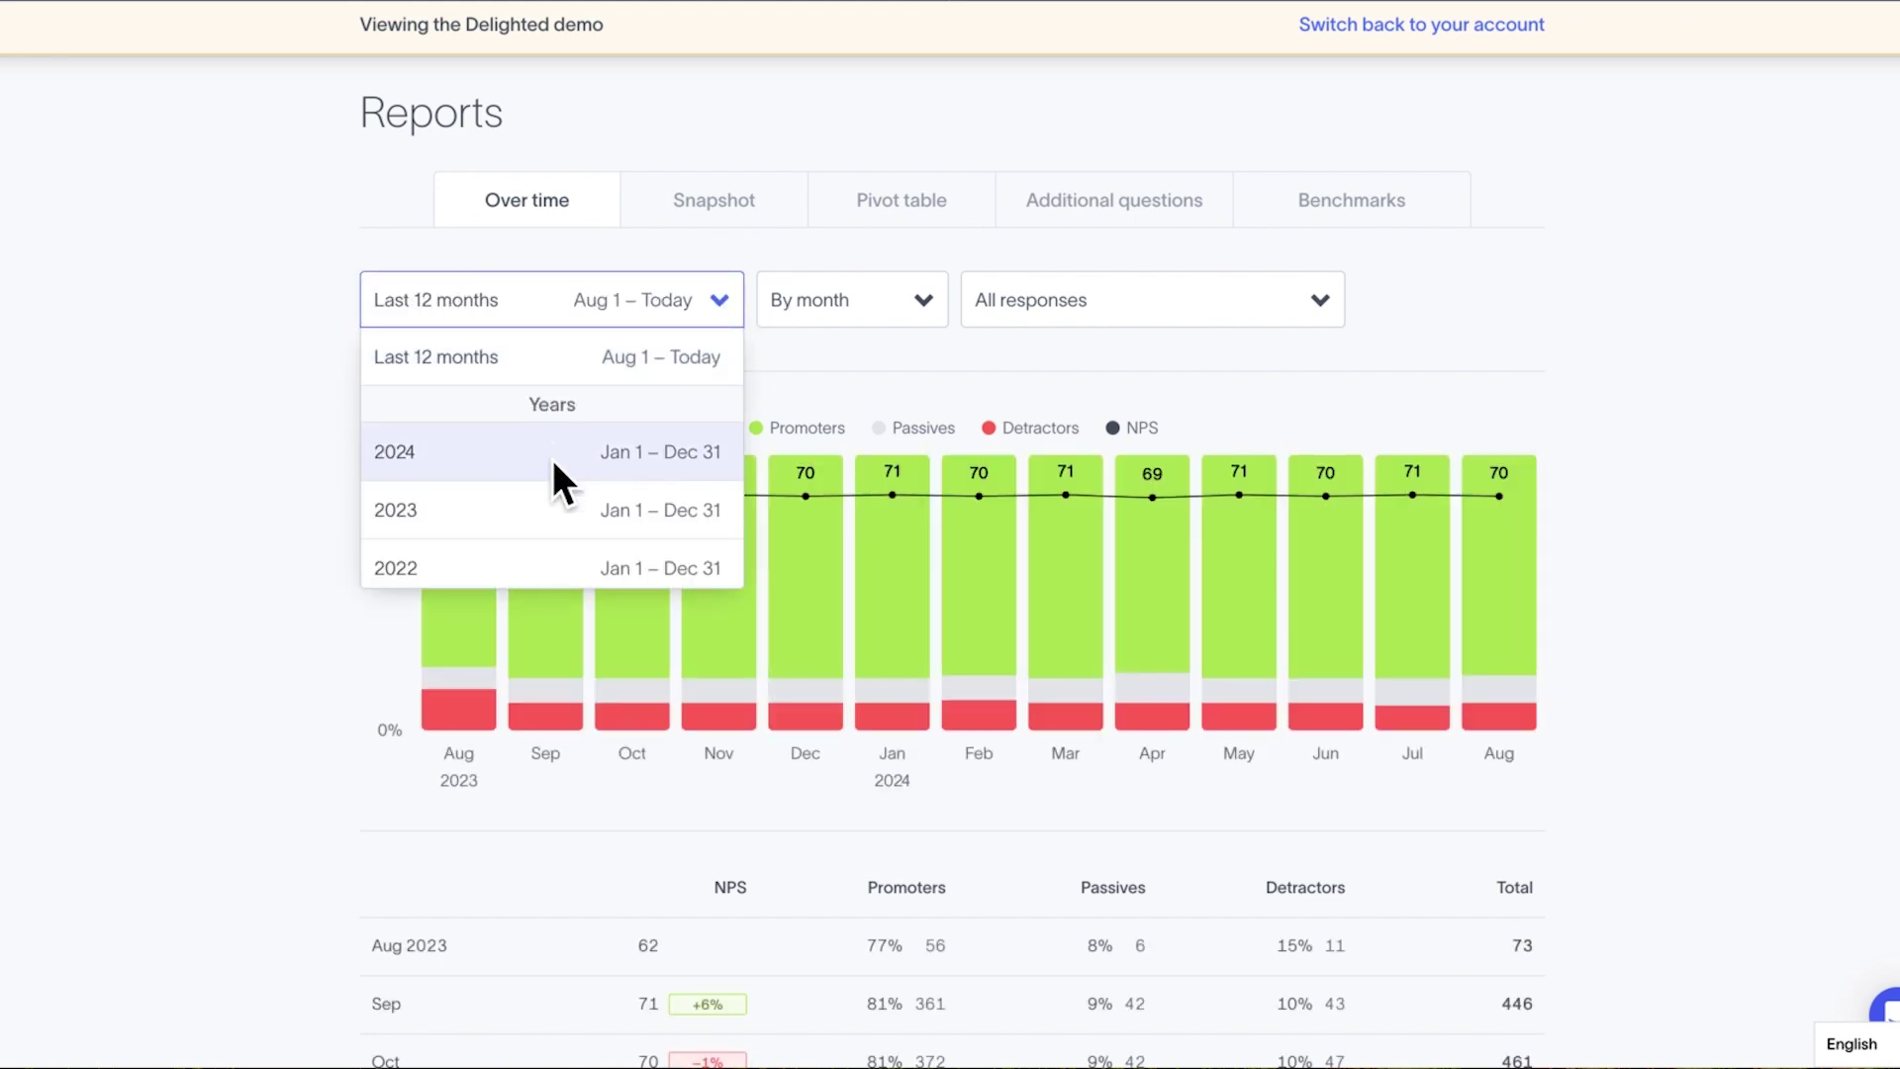
scroll(552, 473, "down", 5)
scroll(553, 473, "down", 8)
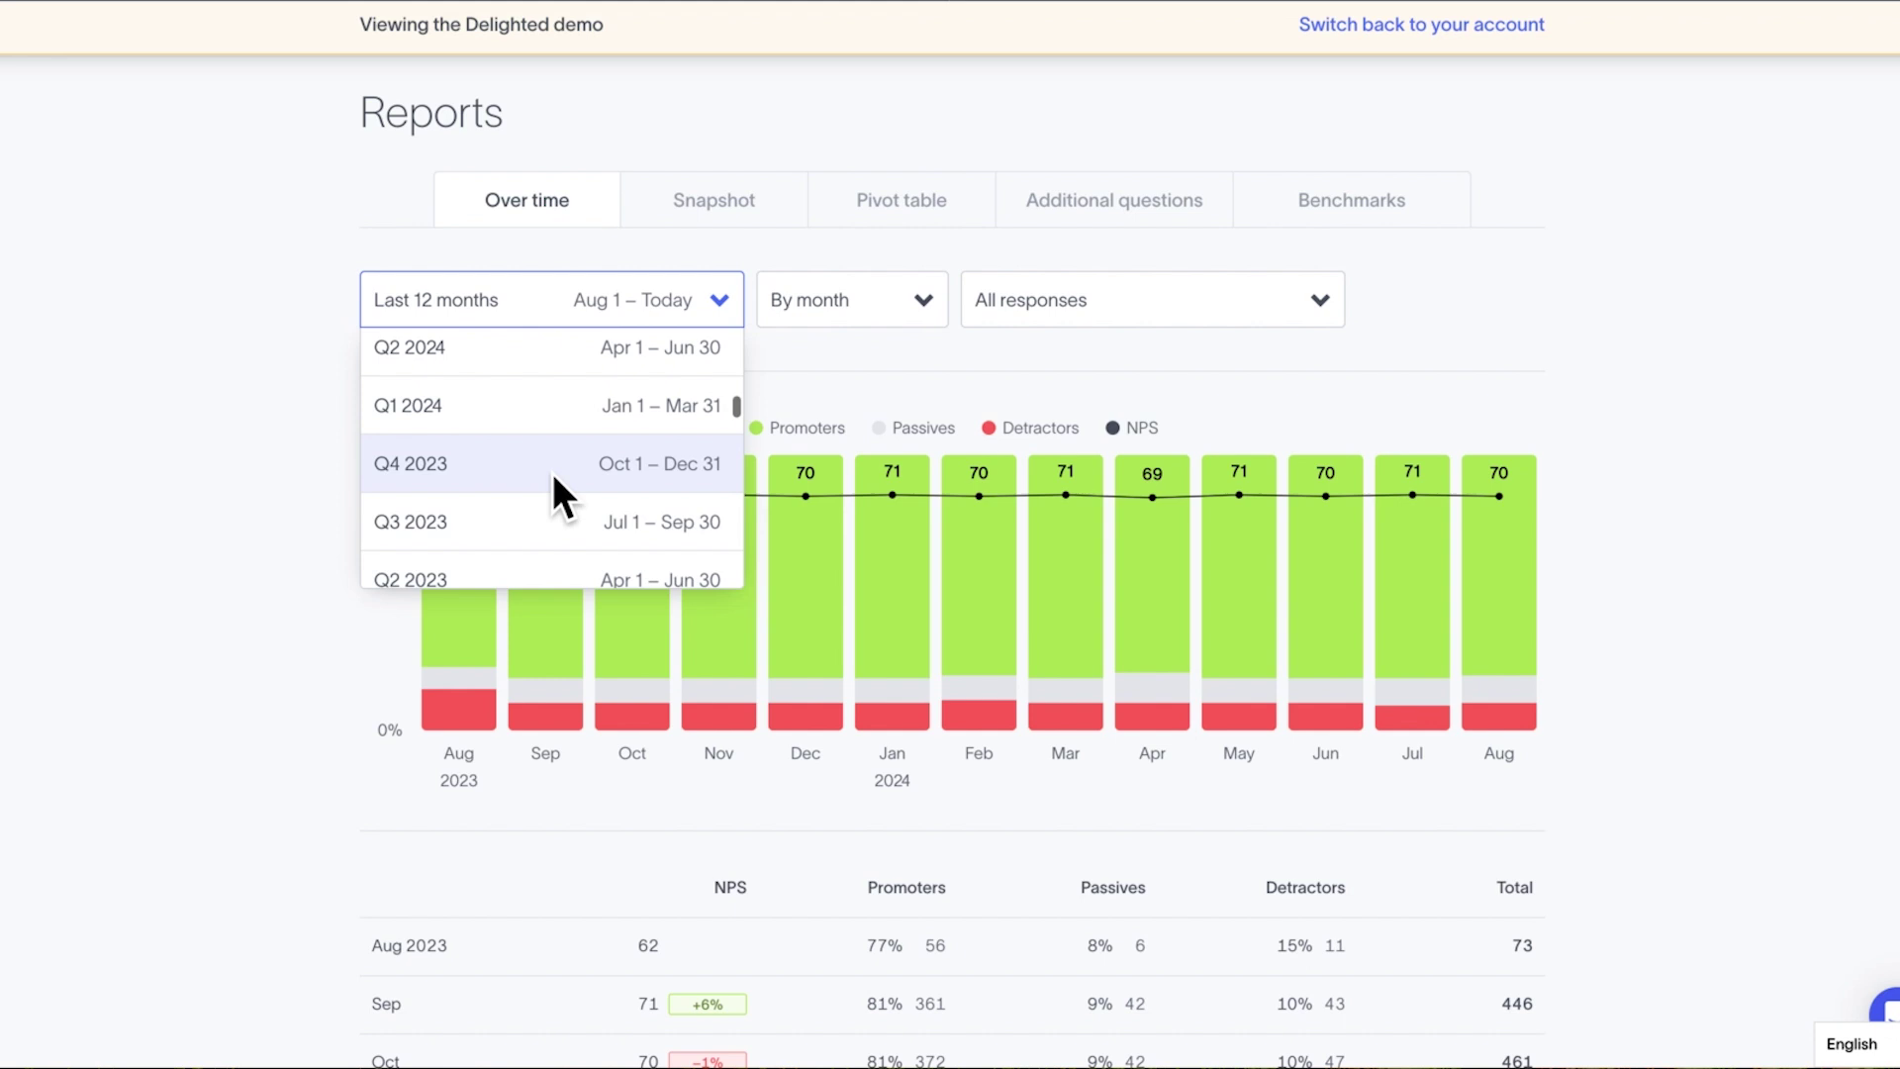
left_click(552, 492)
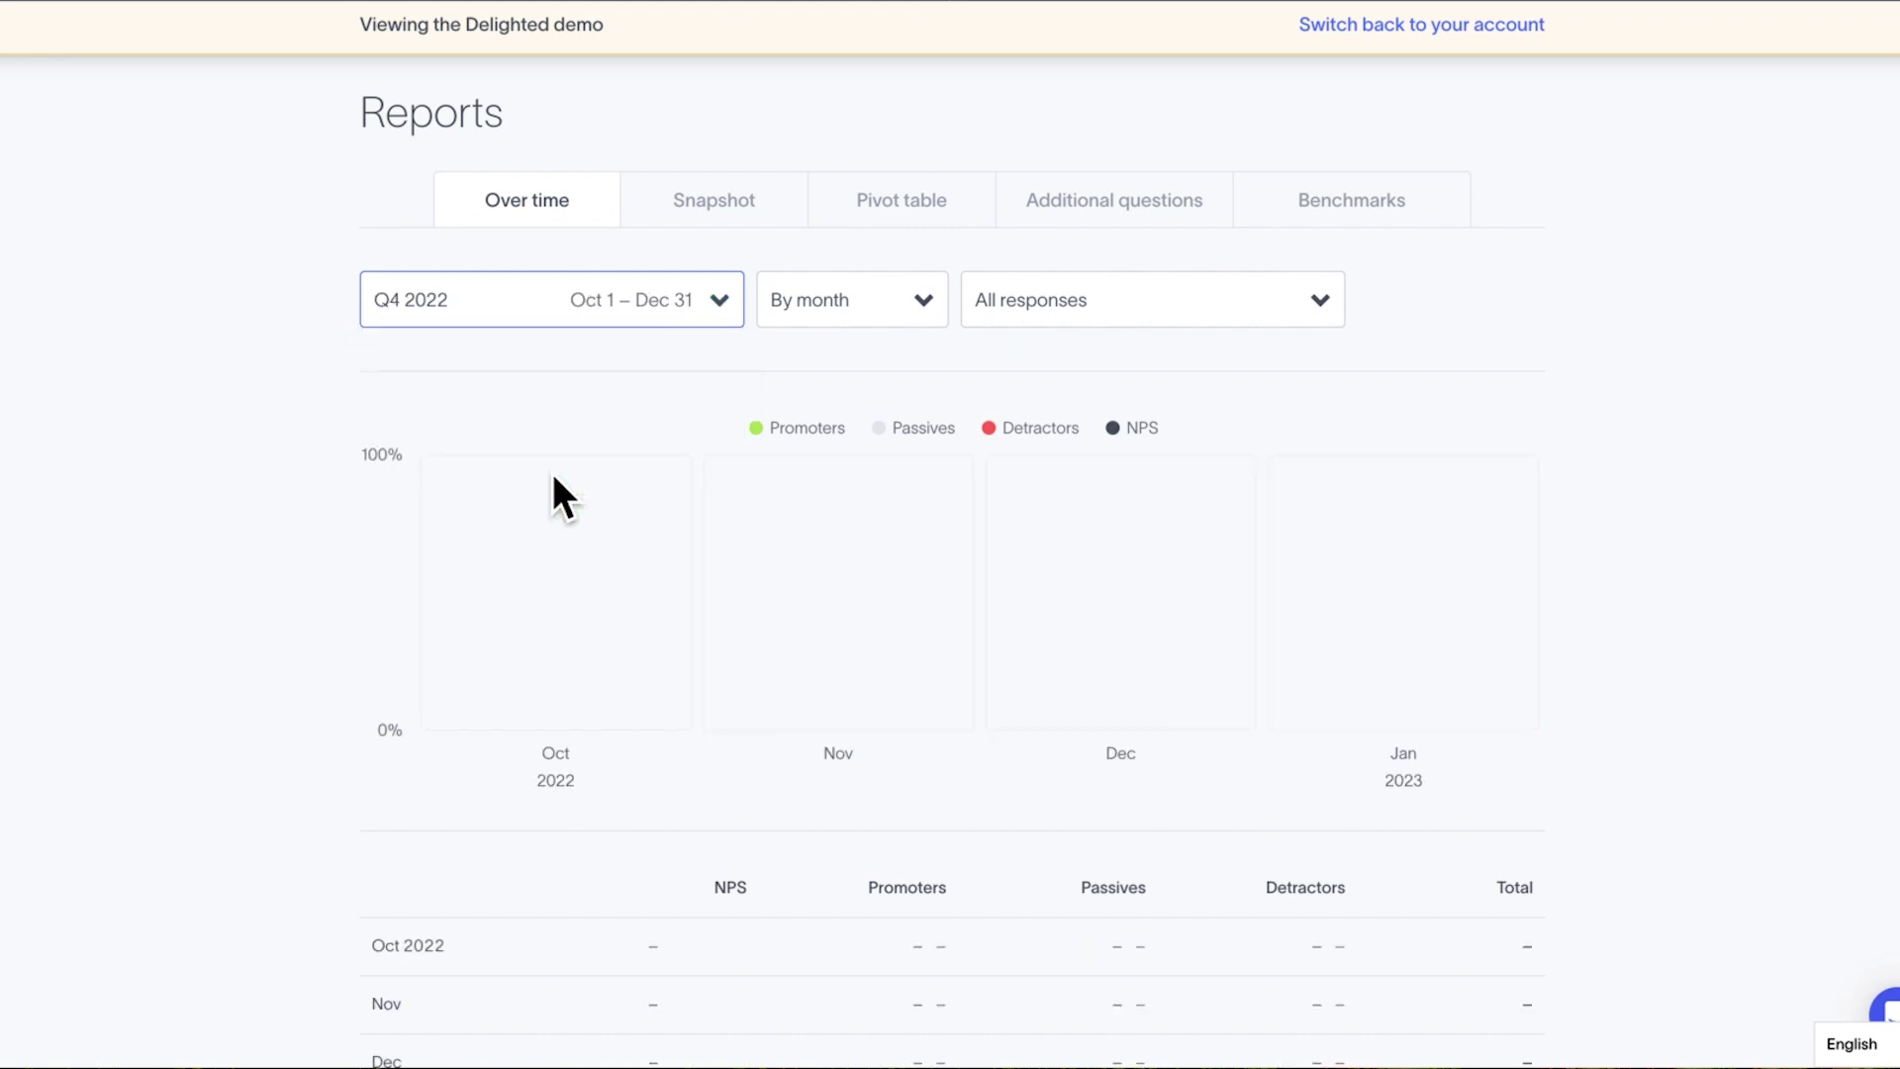
Switch the date range to the Last 12 months preset (Aug 1 – Today).
left_click(728, 300)
scroll(653, 376, "up", 10)
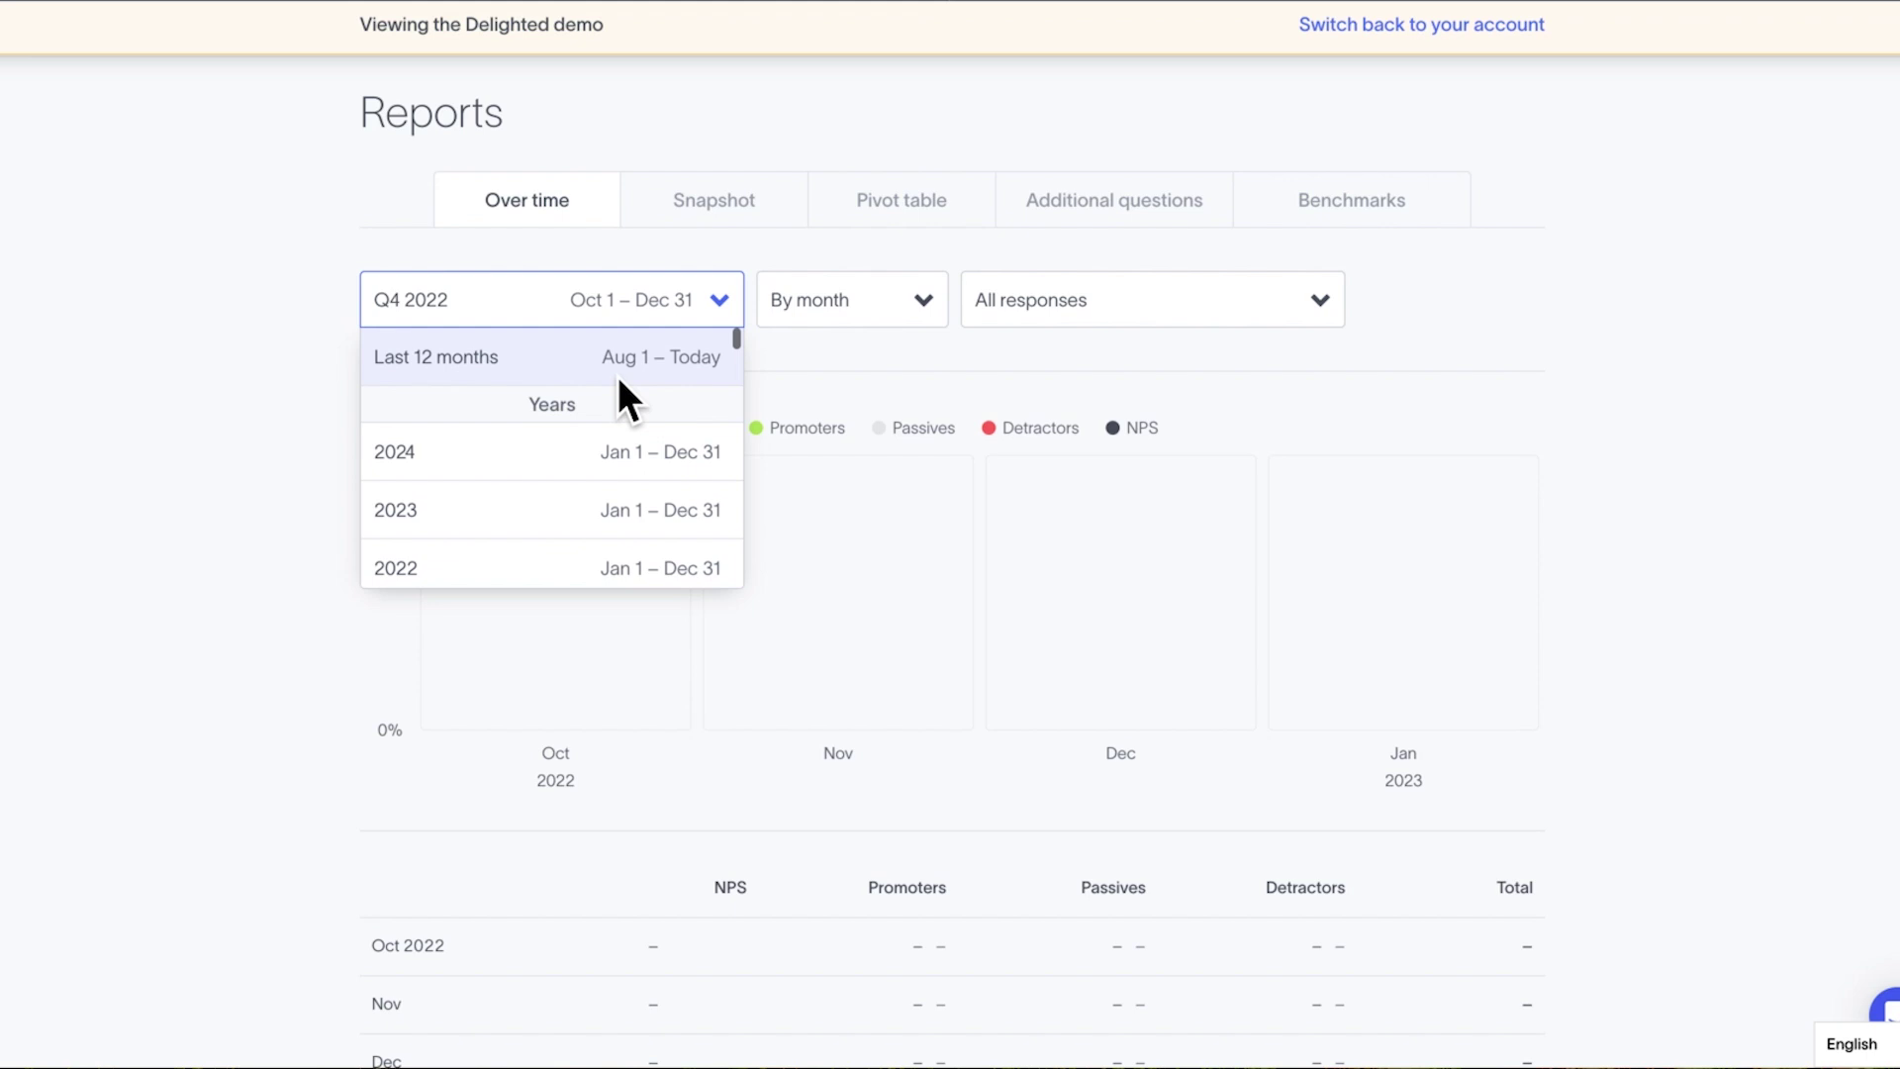
left_click(615, 372)
Filter the Over time report to Customer Service responses from the Trends list.
left_click(1073, 303)
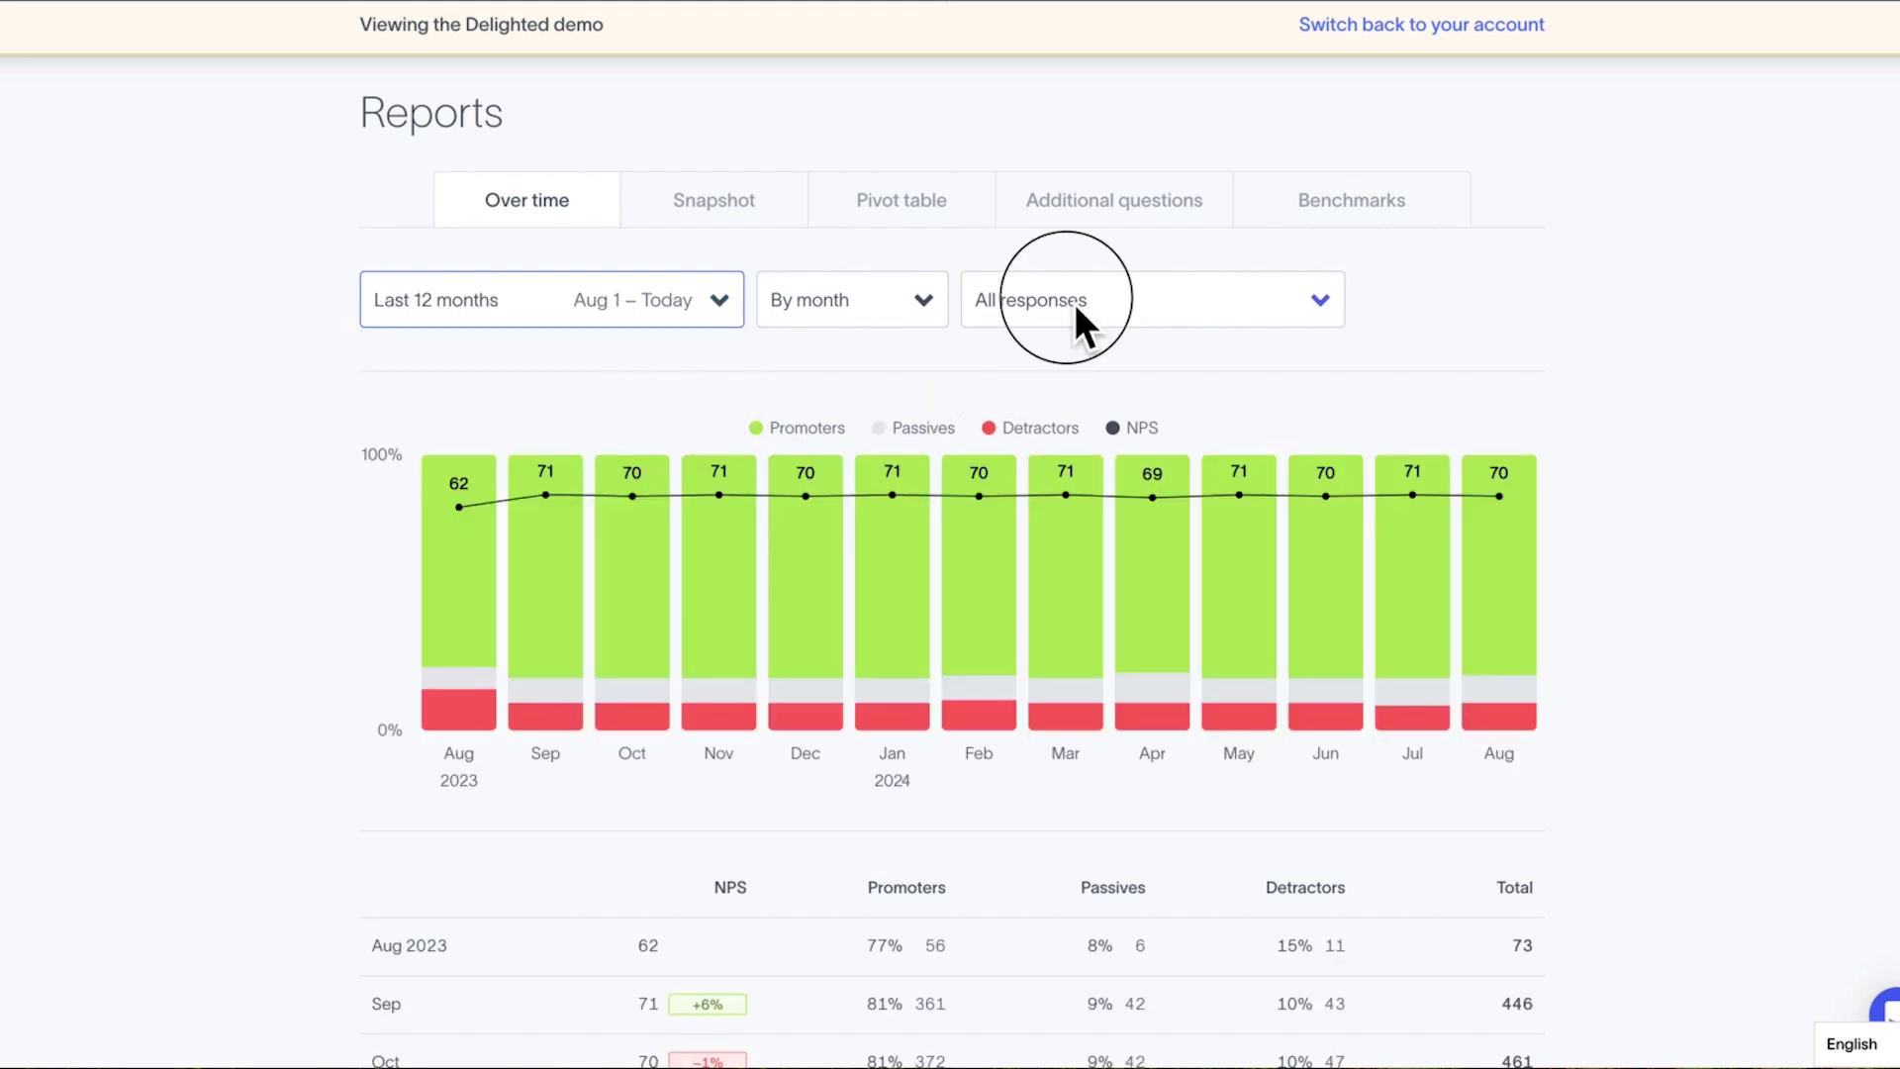
scroll(1129, 471, "down", 5)
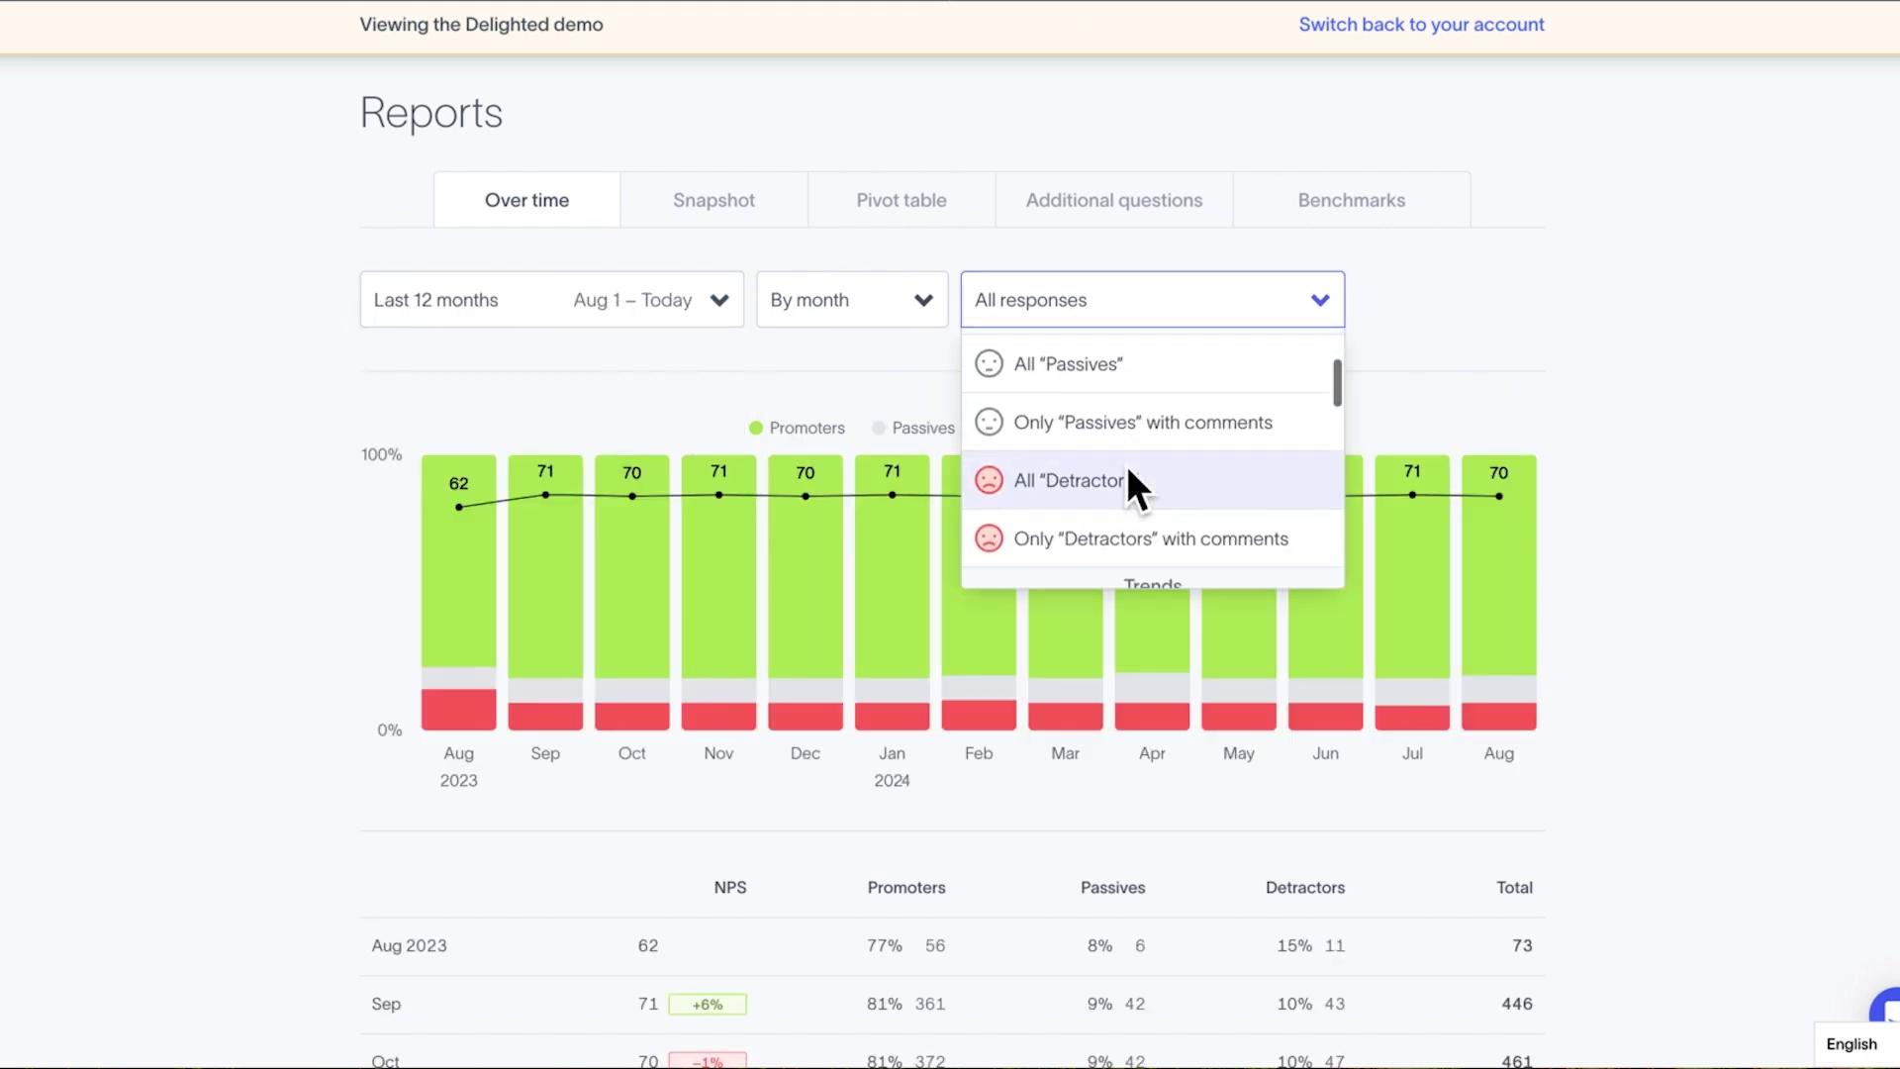
scroll(1129, 471, "down", 2)
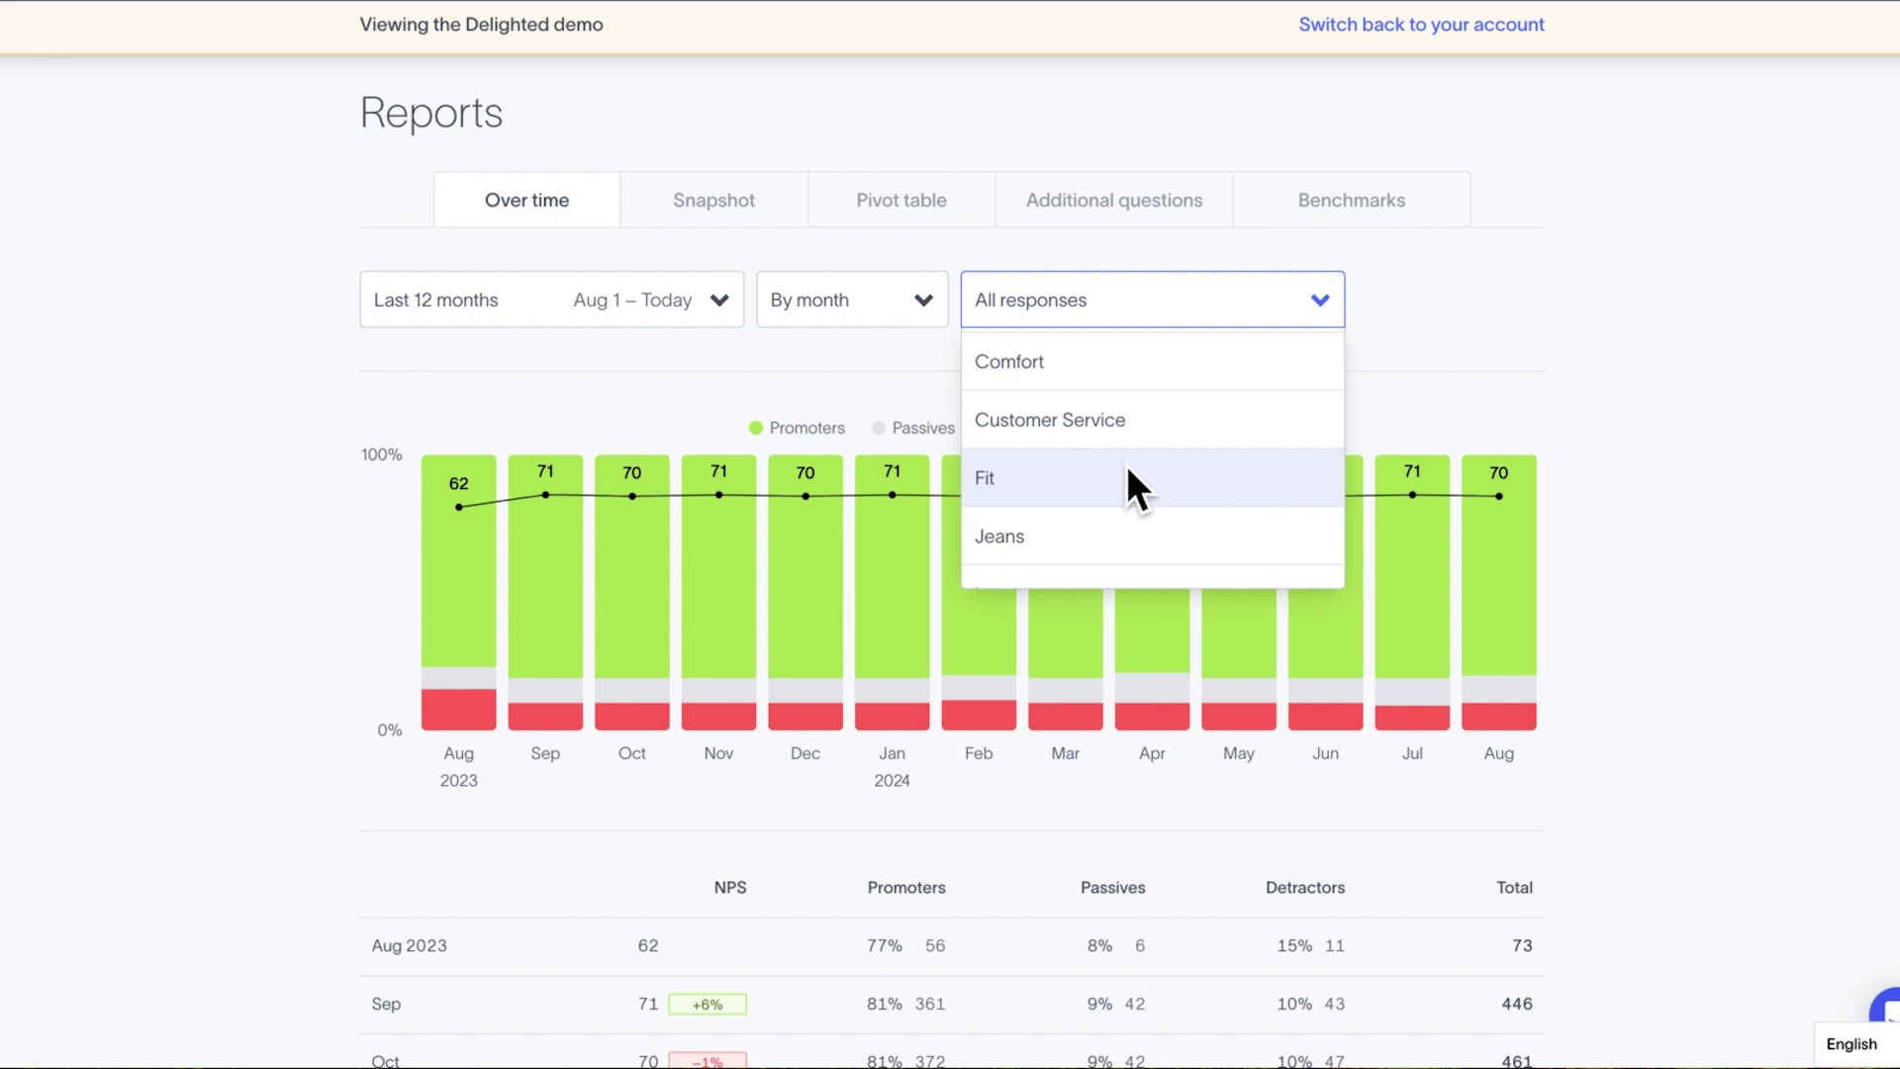
left_click(1192, 423)
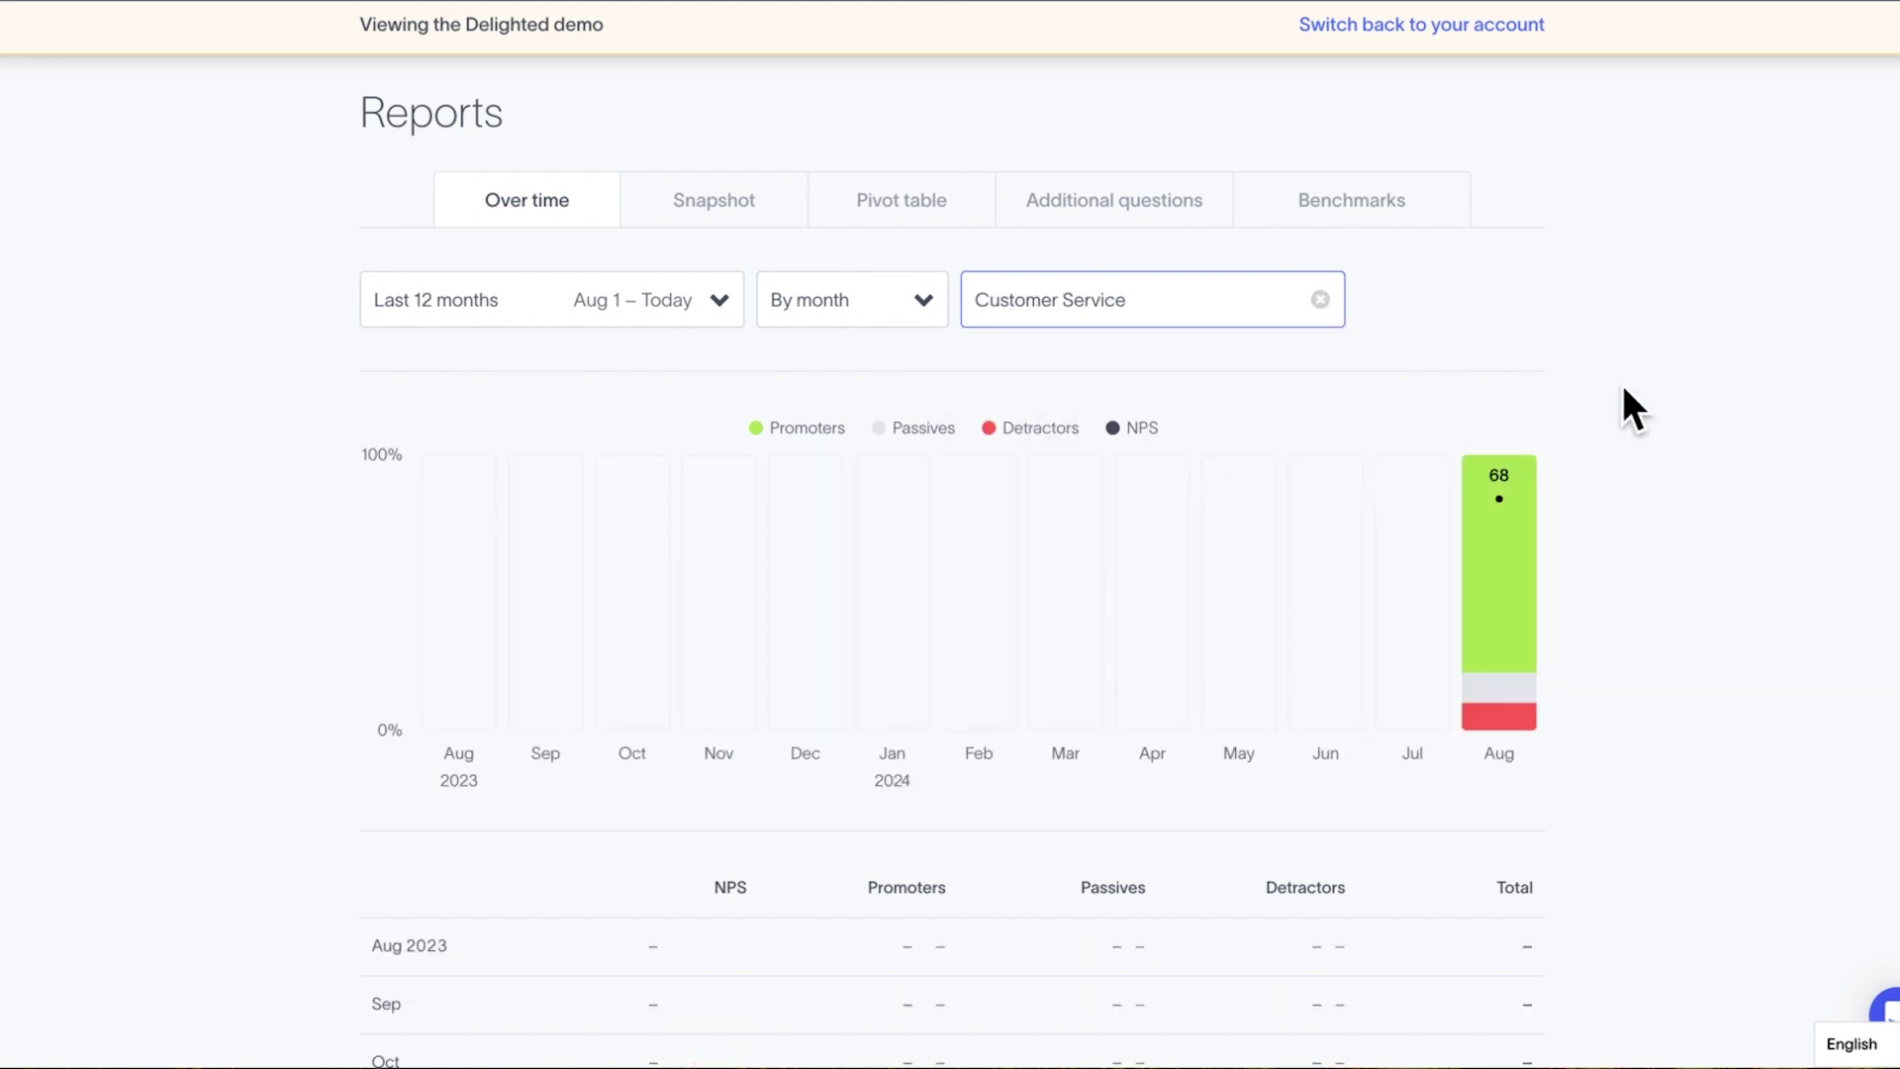
mouse_move(1516, 592)
Scroll through the monthly Over time table of NPS and response counts.
left_click(746, 198)
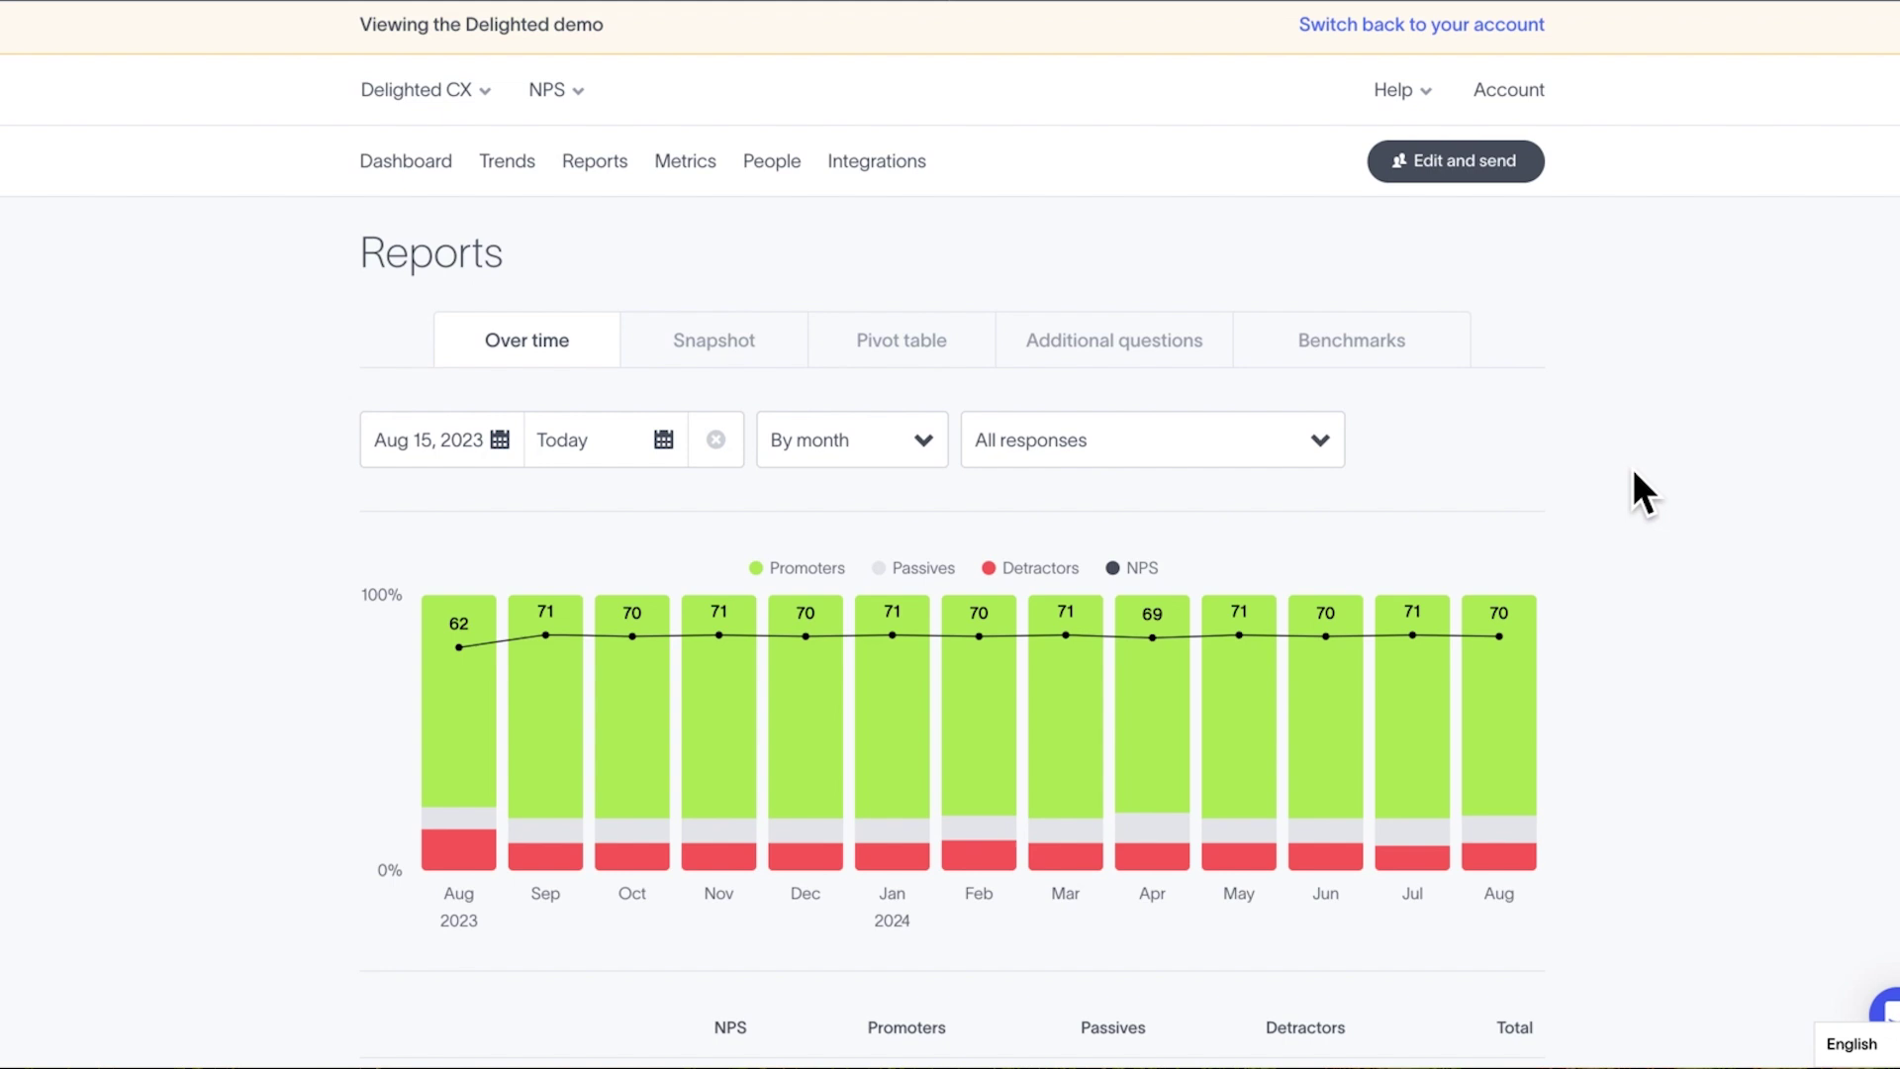
scroll(1634, 472, "down", 3)
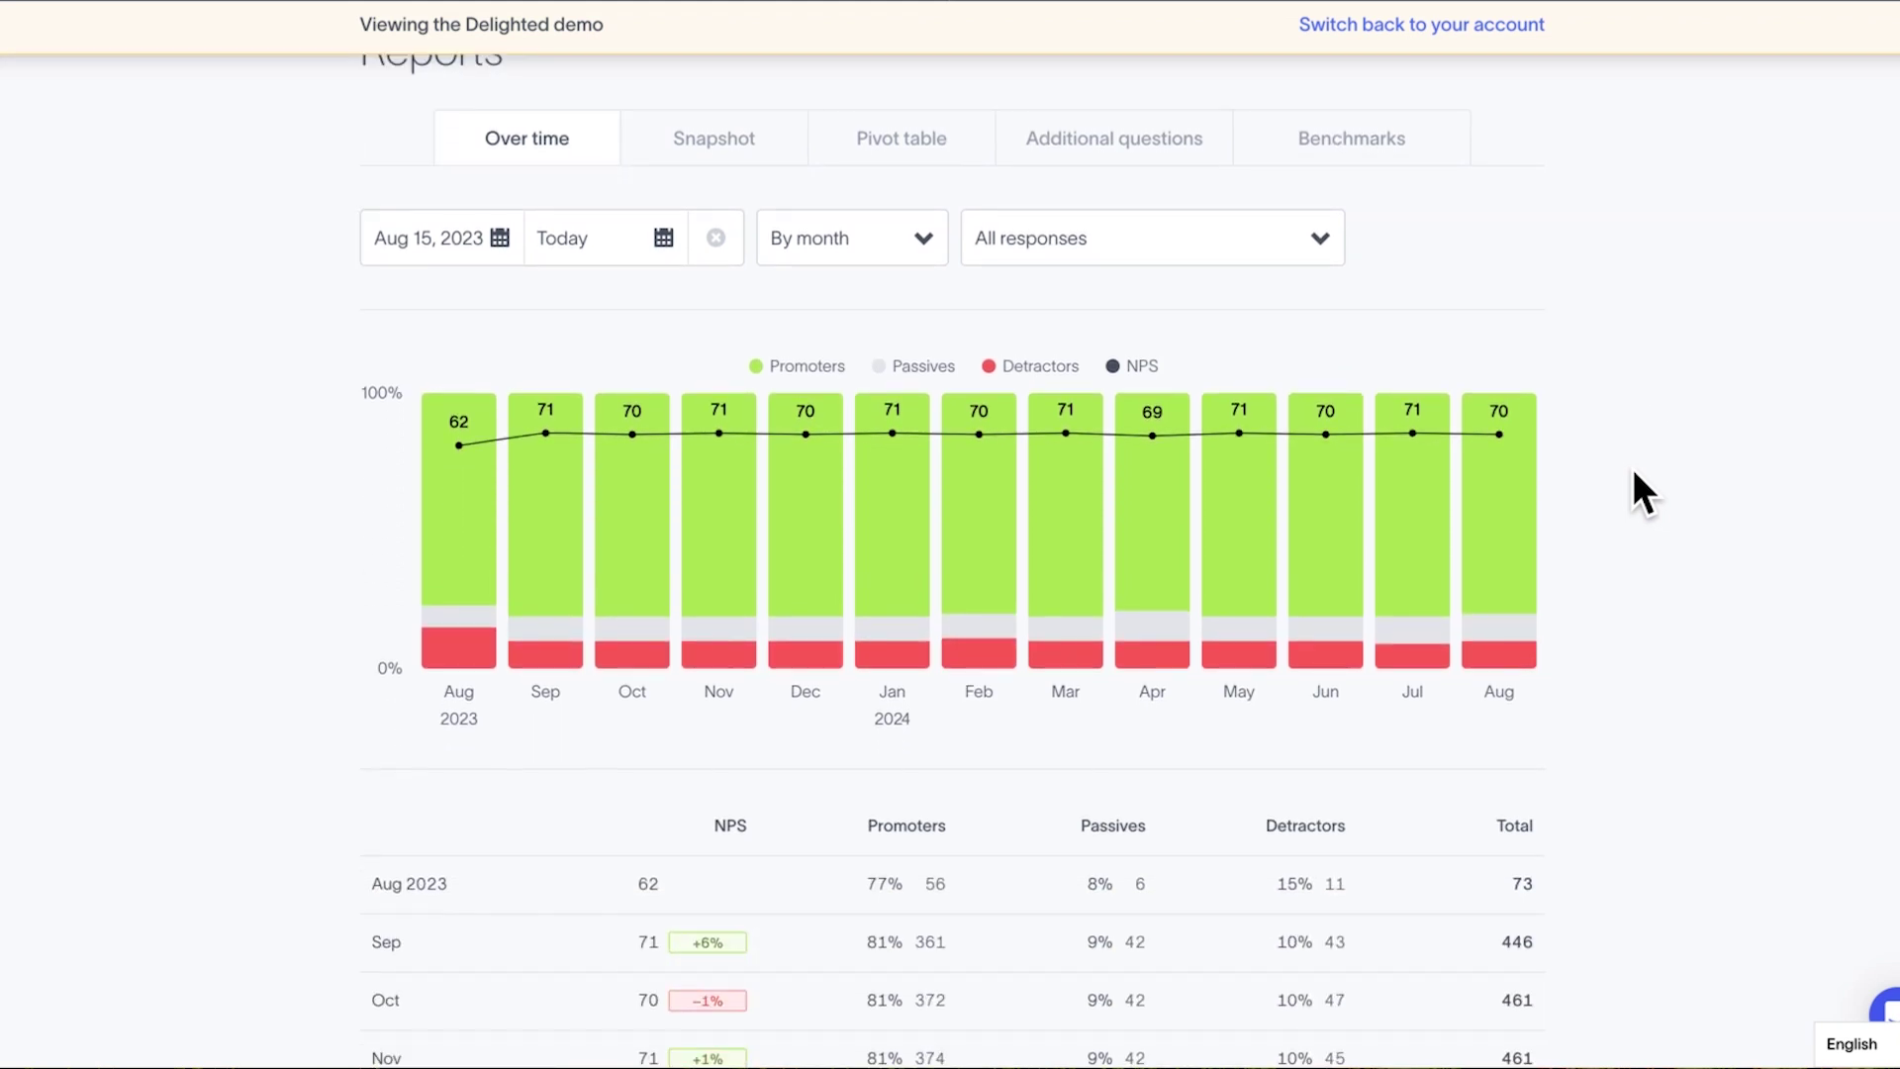
scroll(1634, 472, "down", 3)
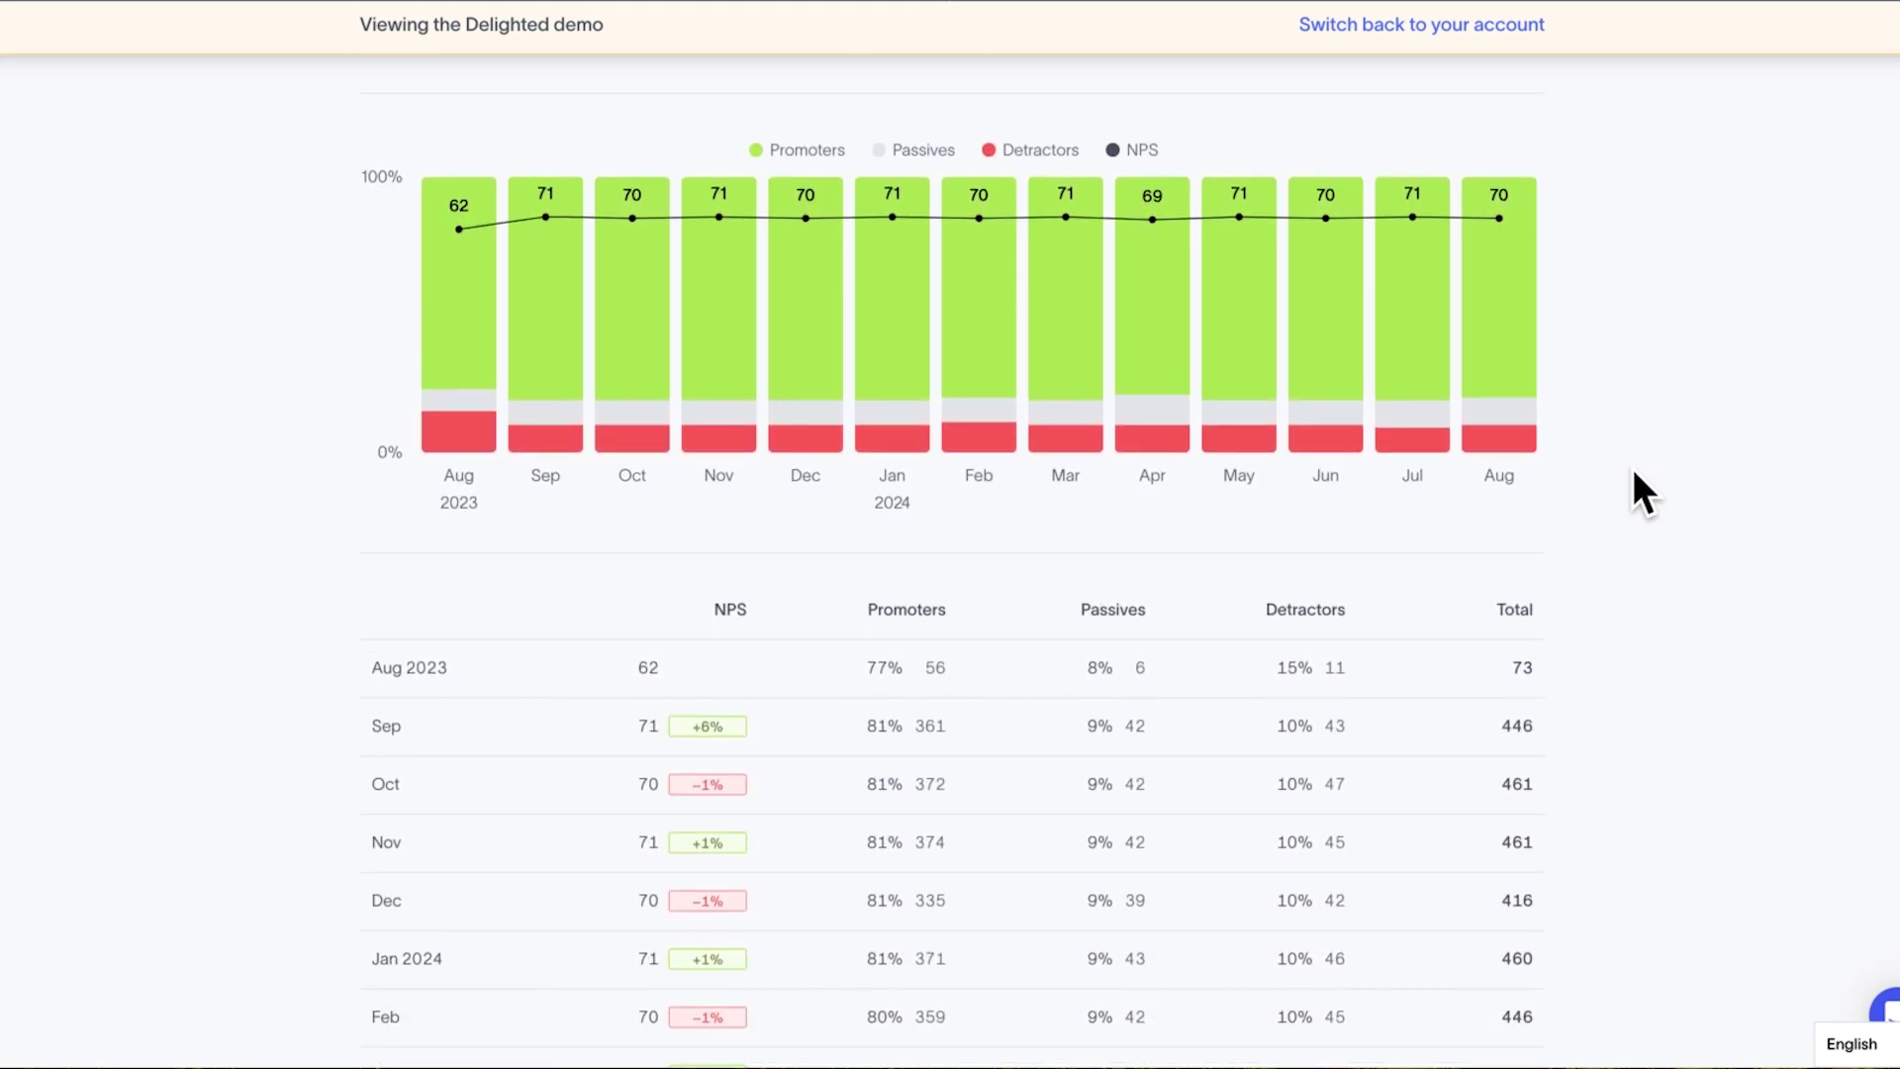
scroll(1634, 472, "down", 1)
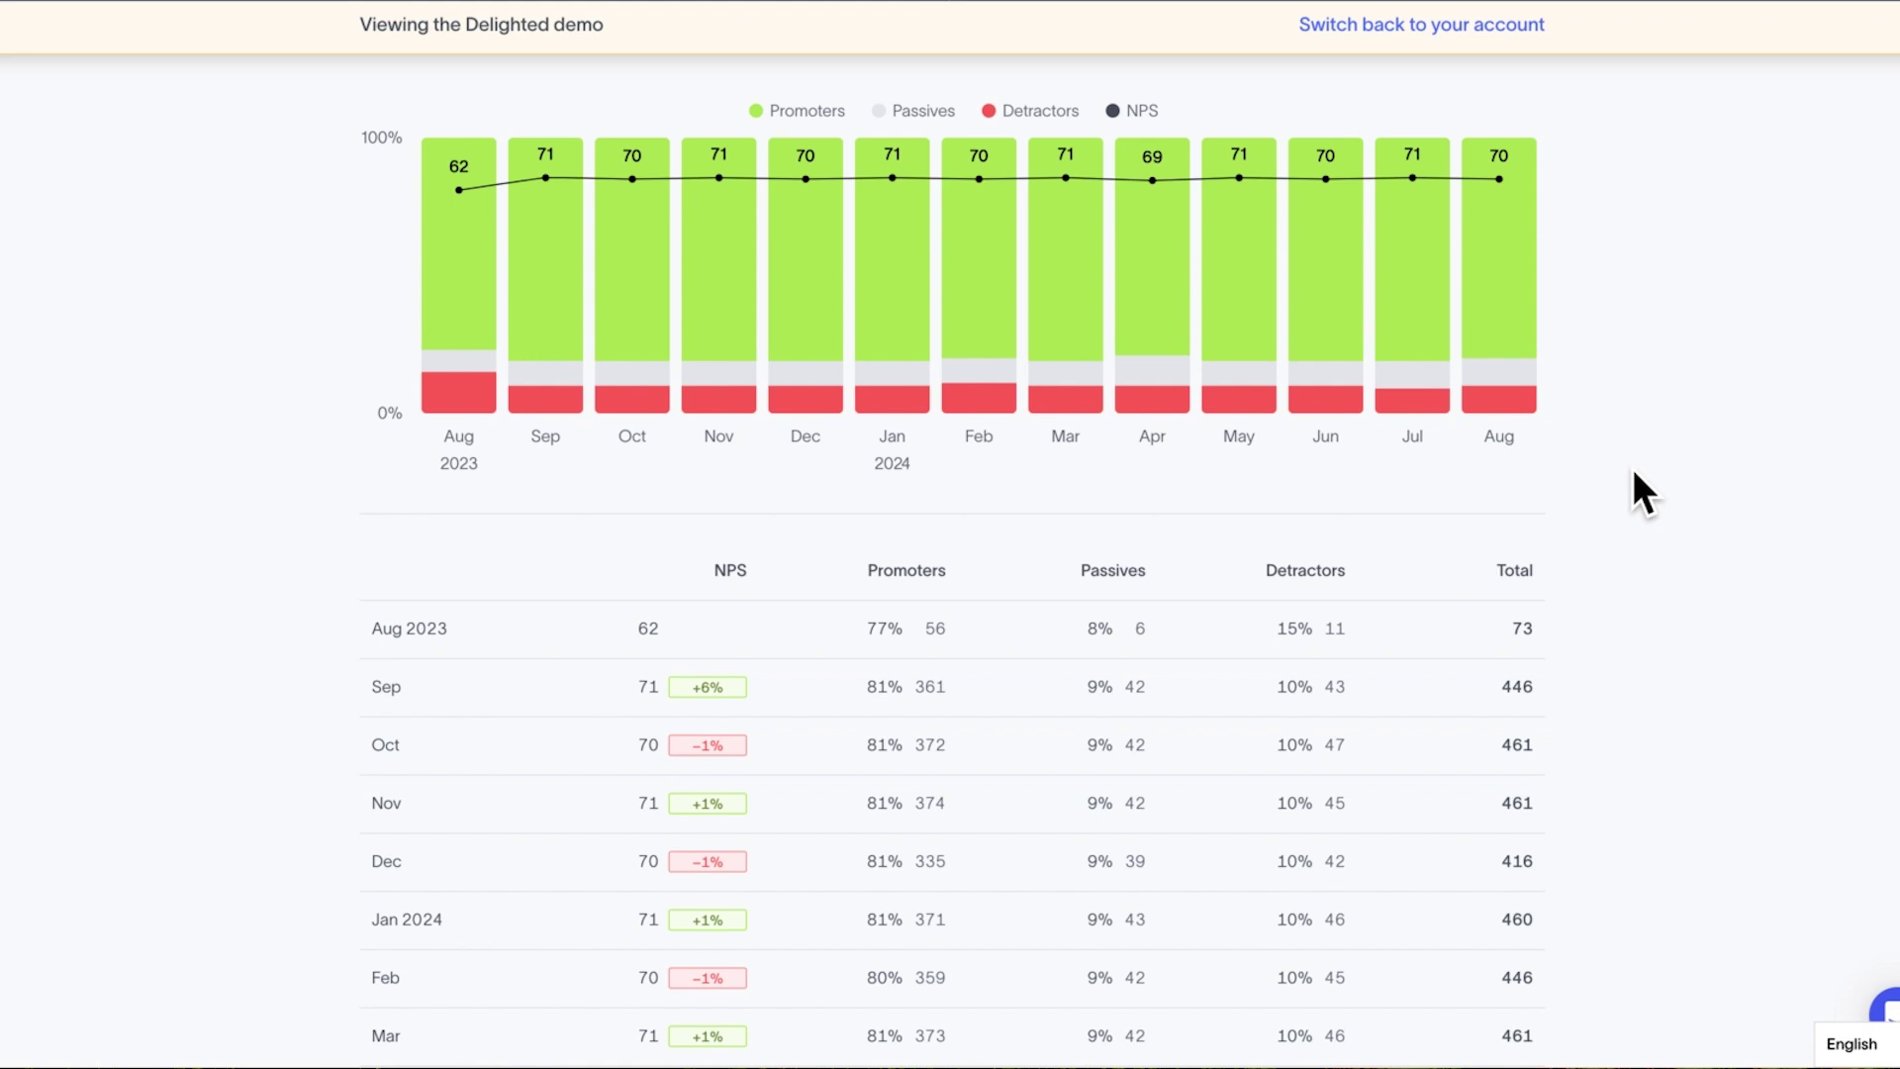
scroll(1634, 472, "down", 6)
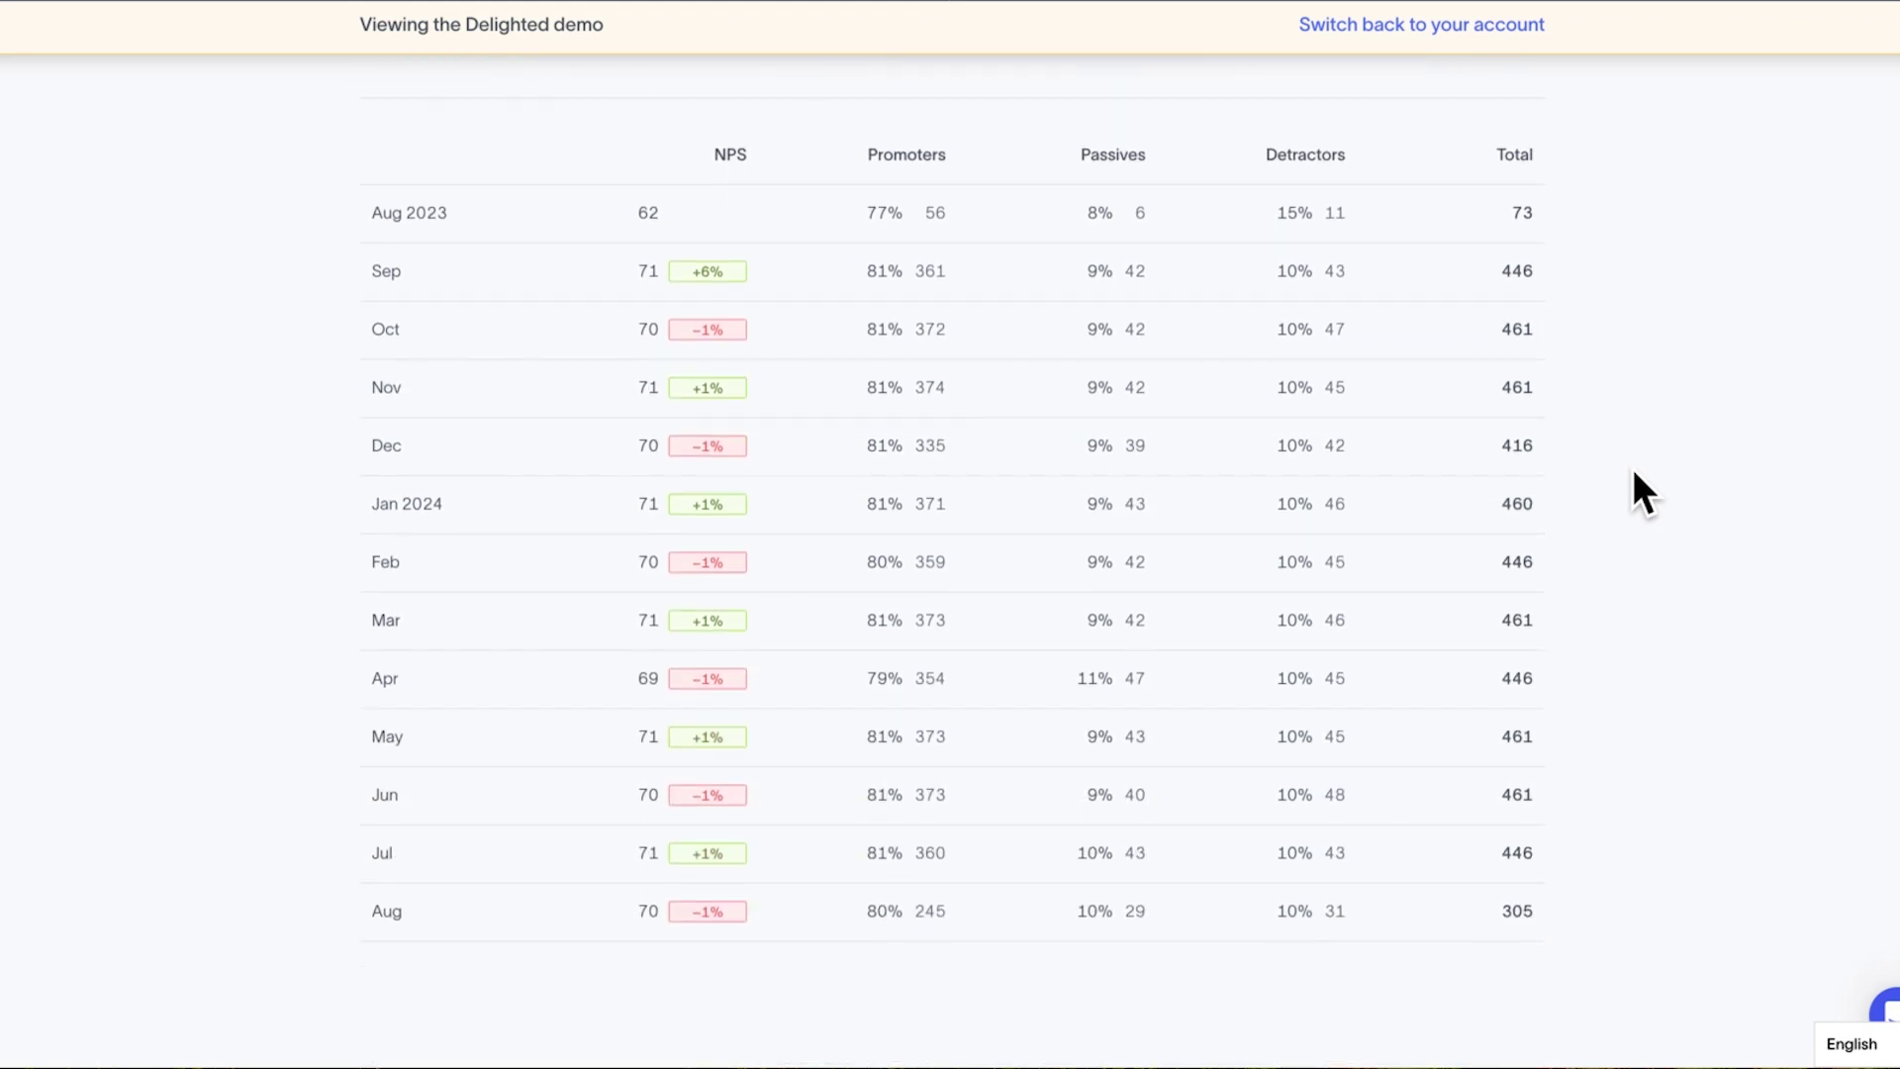
scroll(1634, 472, "down", 1)
scroll(1634, 472, "up", 6)
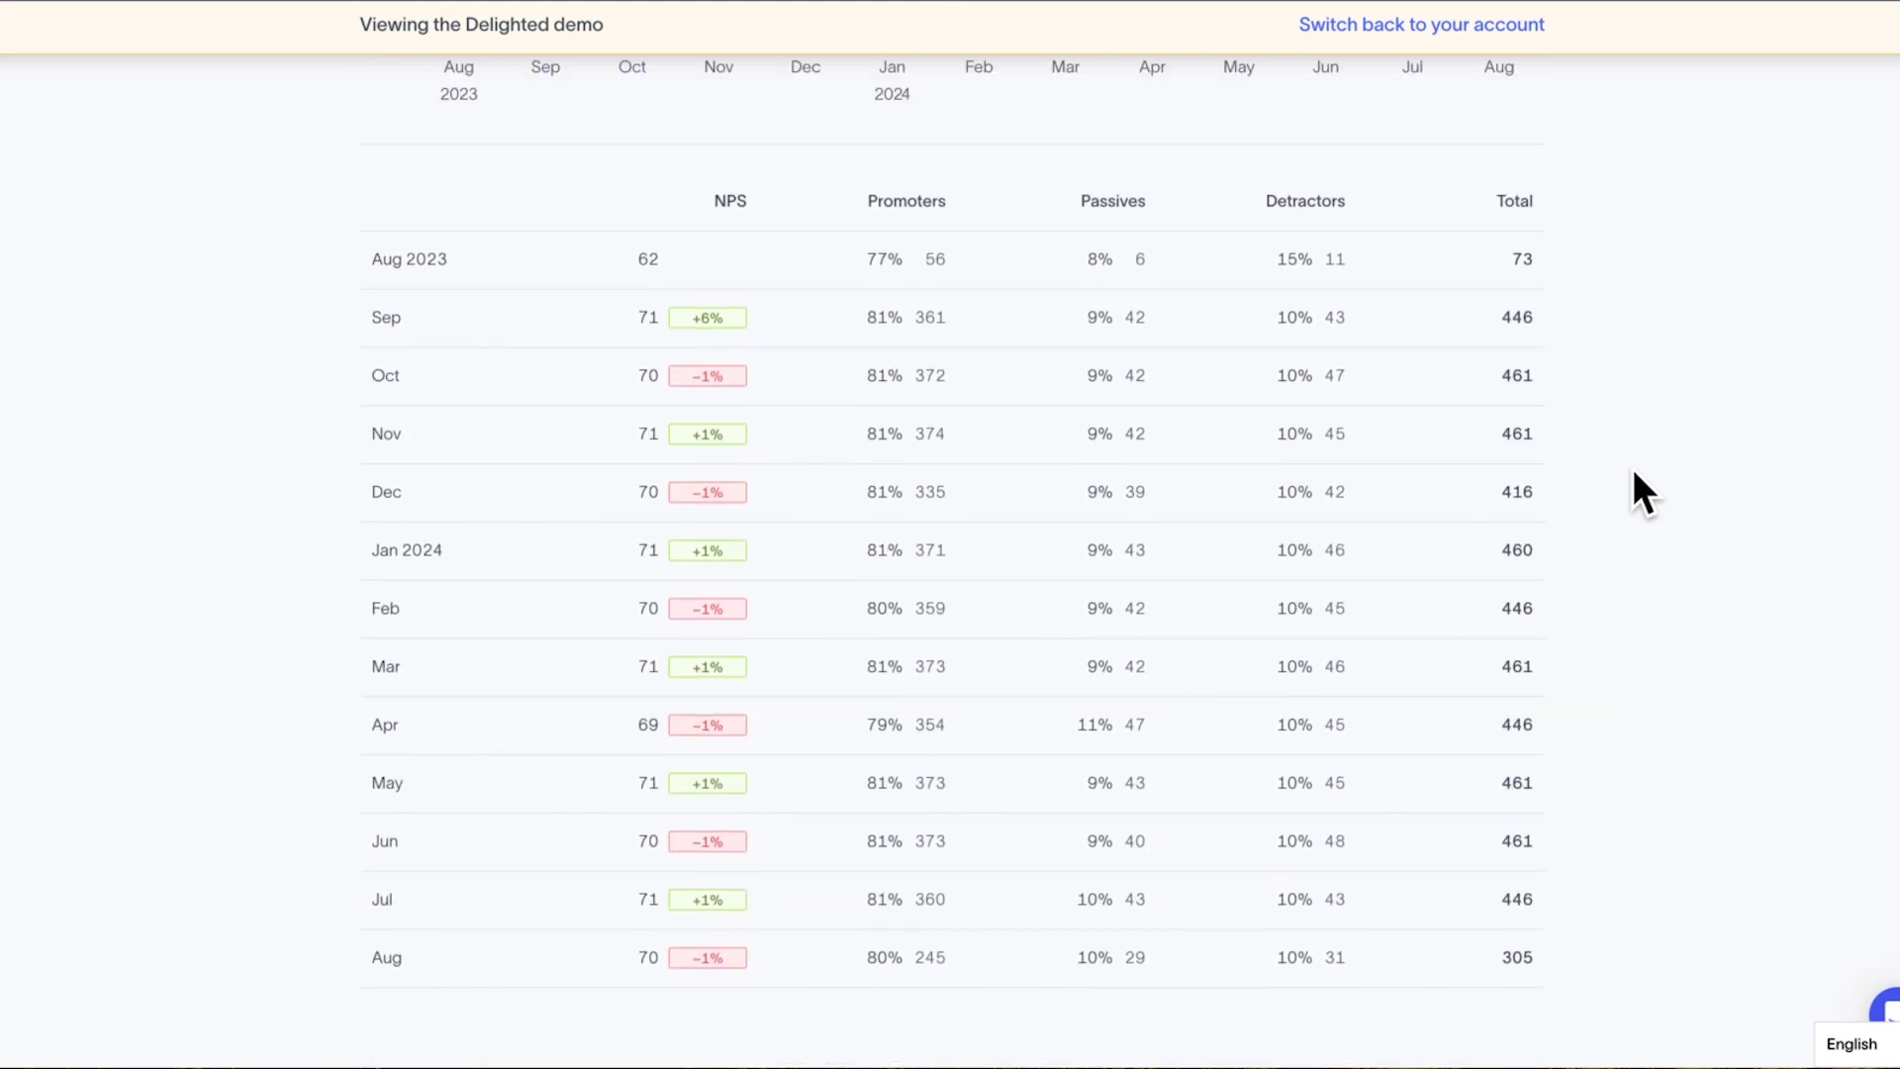
scroll(1634, 473, "up", 6)
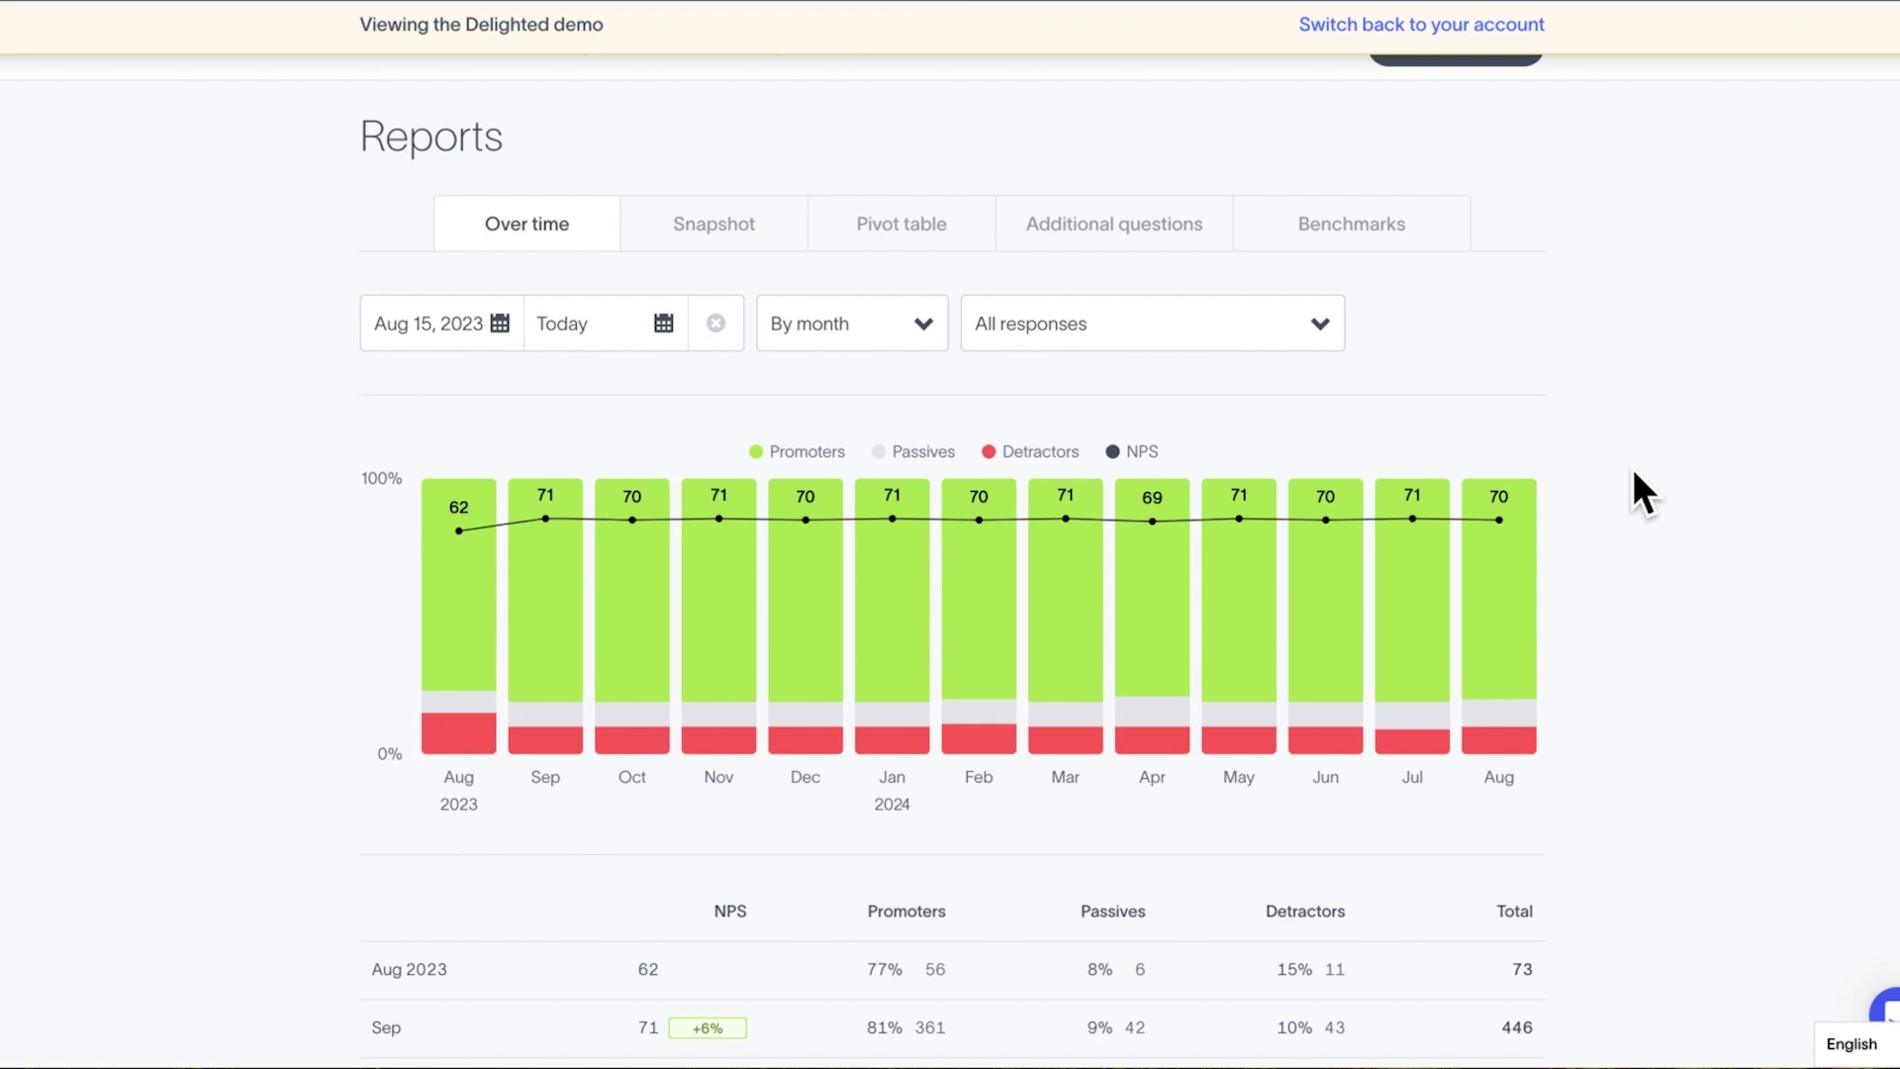
scroll(1635, 472, "up", 2)
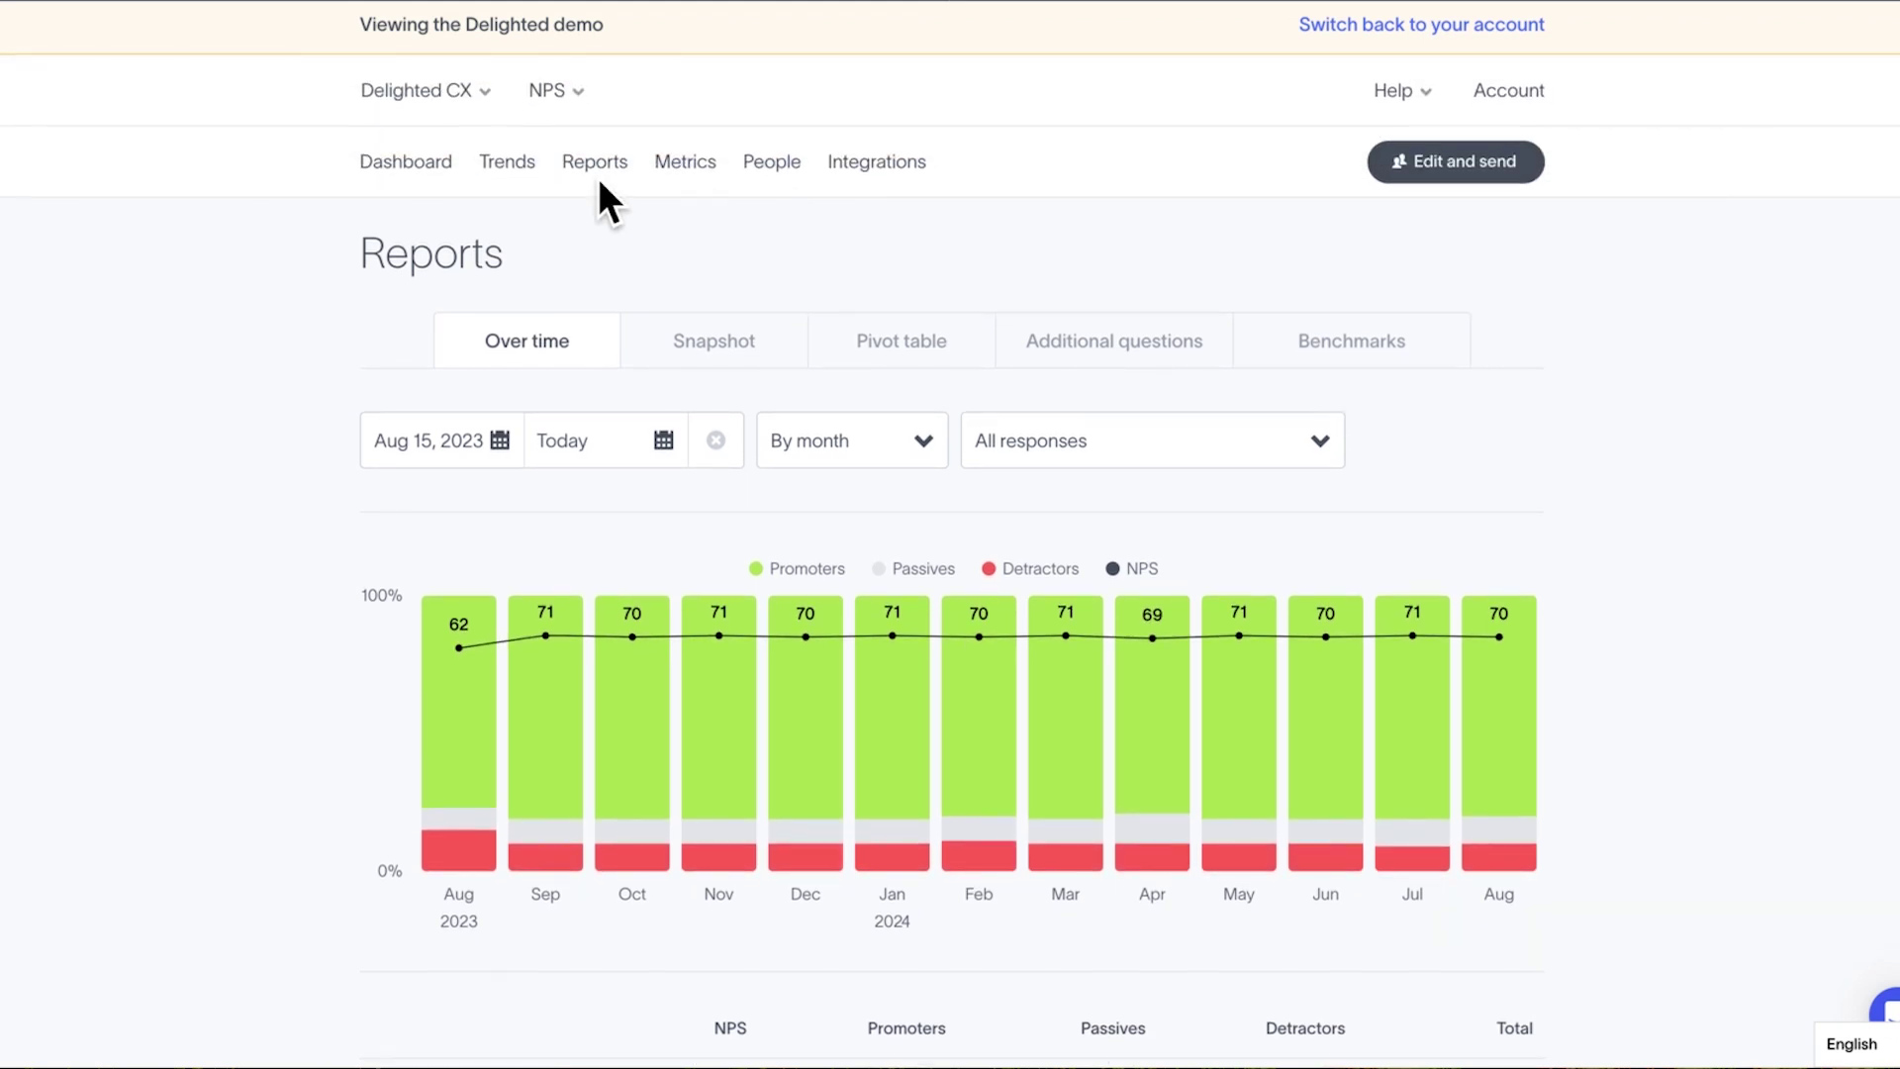
Visit the Dashboard, show the NPS over time graph, then return to Reports.
left_click(406, 170)
left_click(572, 287)
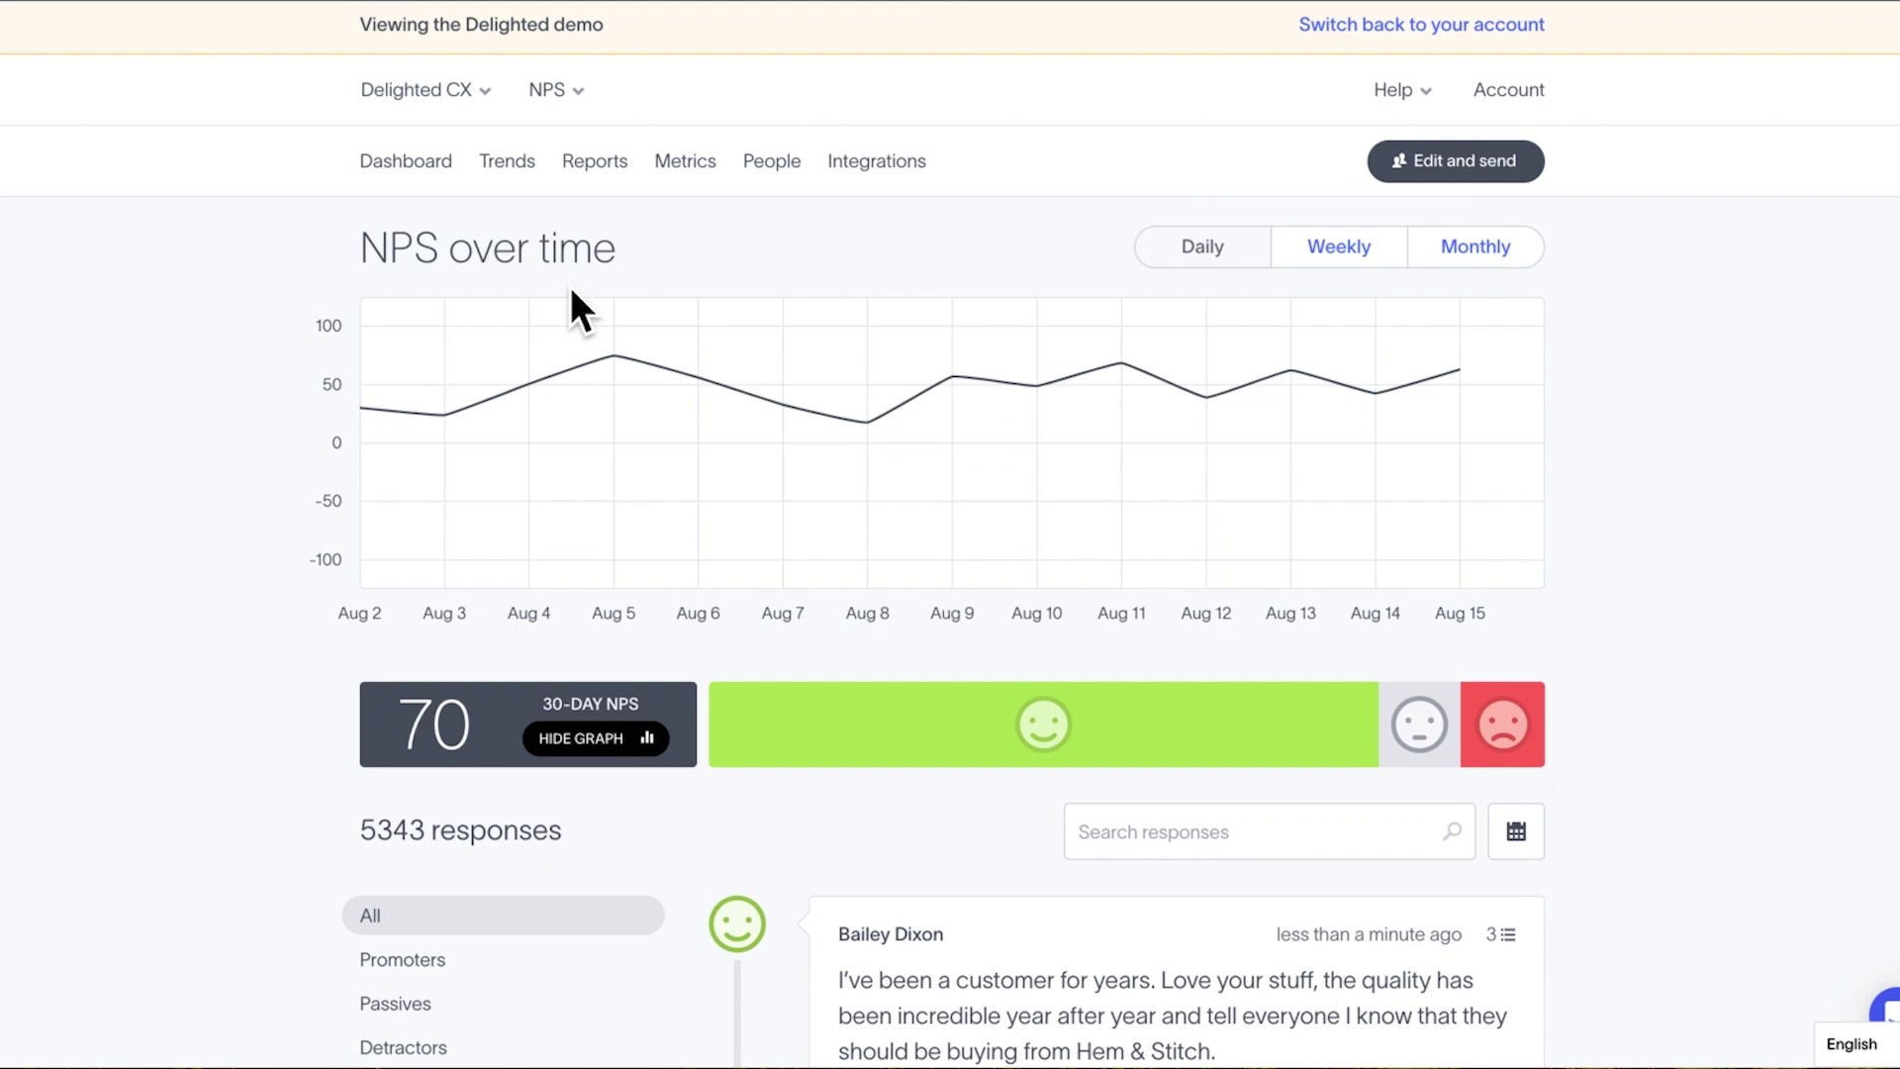
left_click(601, 175)
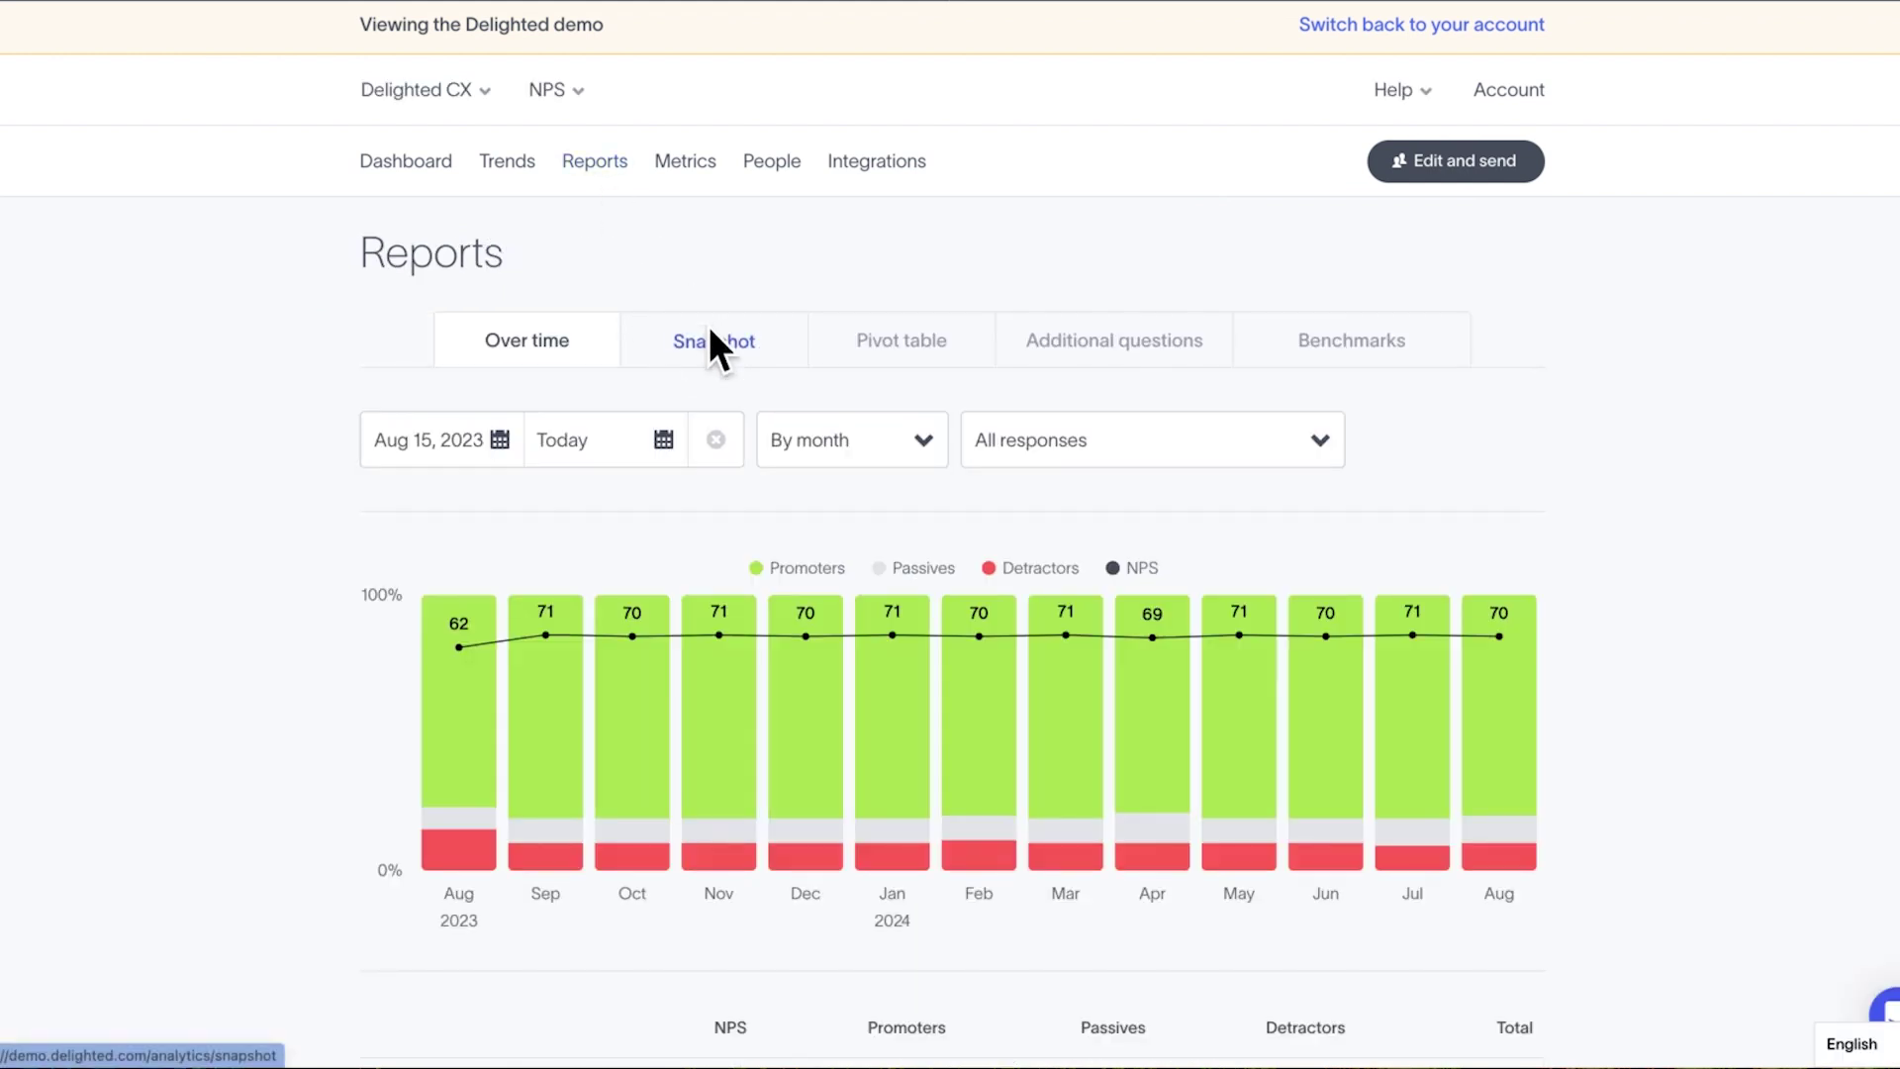
Open this month's Snapshot report and review the NPS 71 donut, score breakdown and responses.
left_click(709, 326)
scroll(1803, 408, "down", 5)
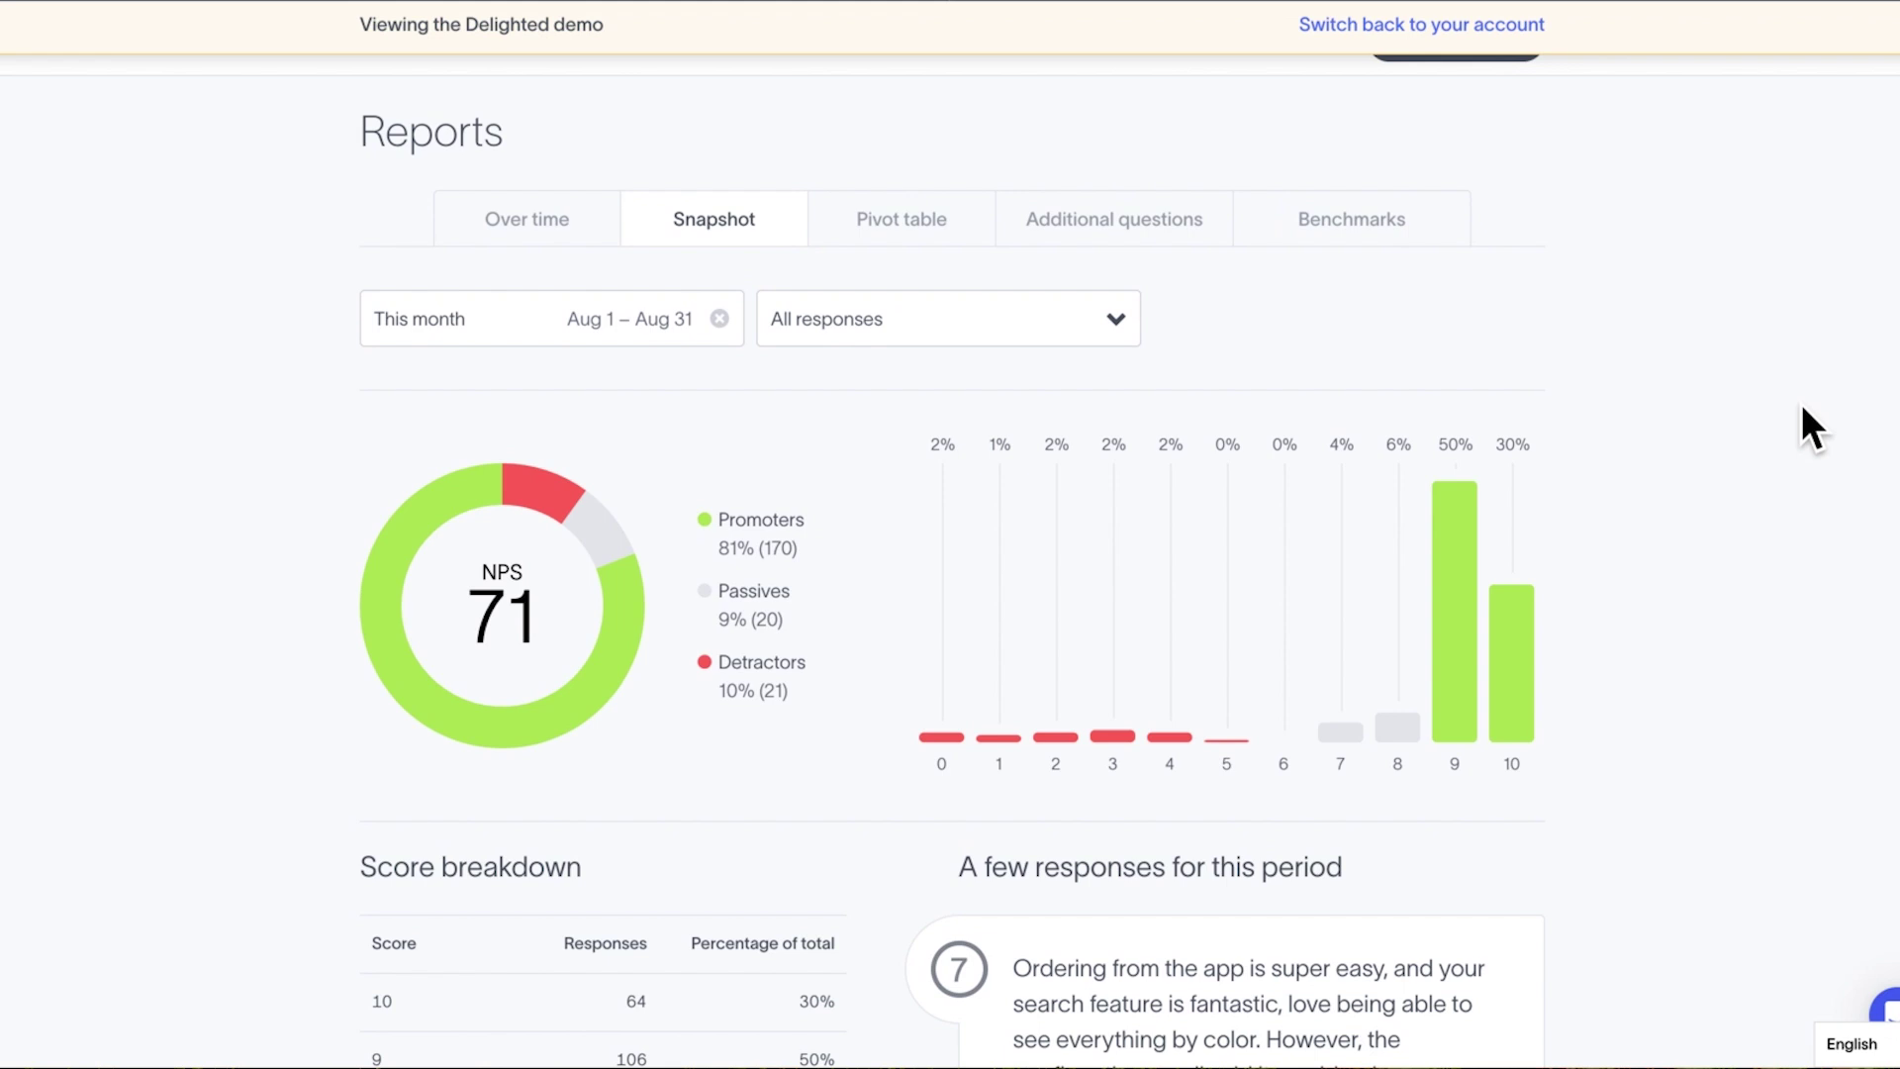
scroll(1802, 405, "down", 4)
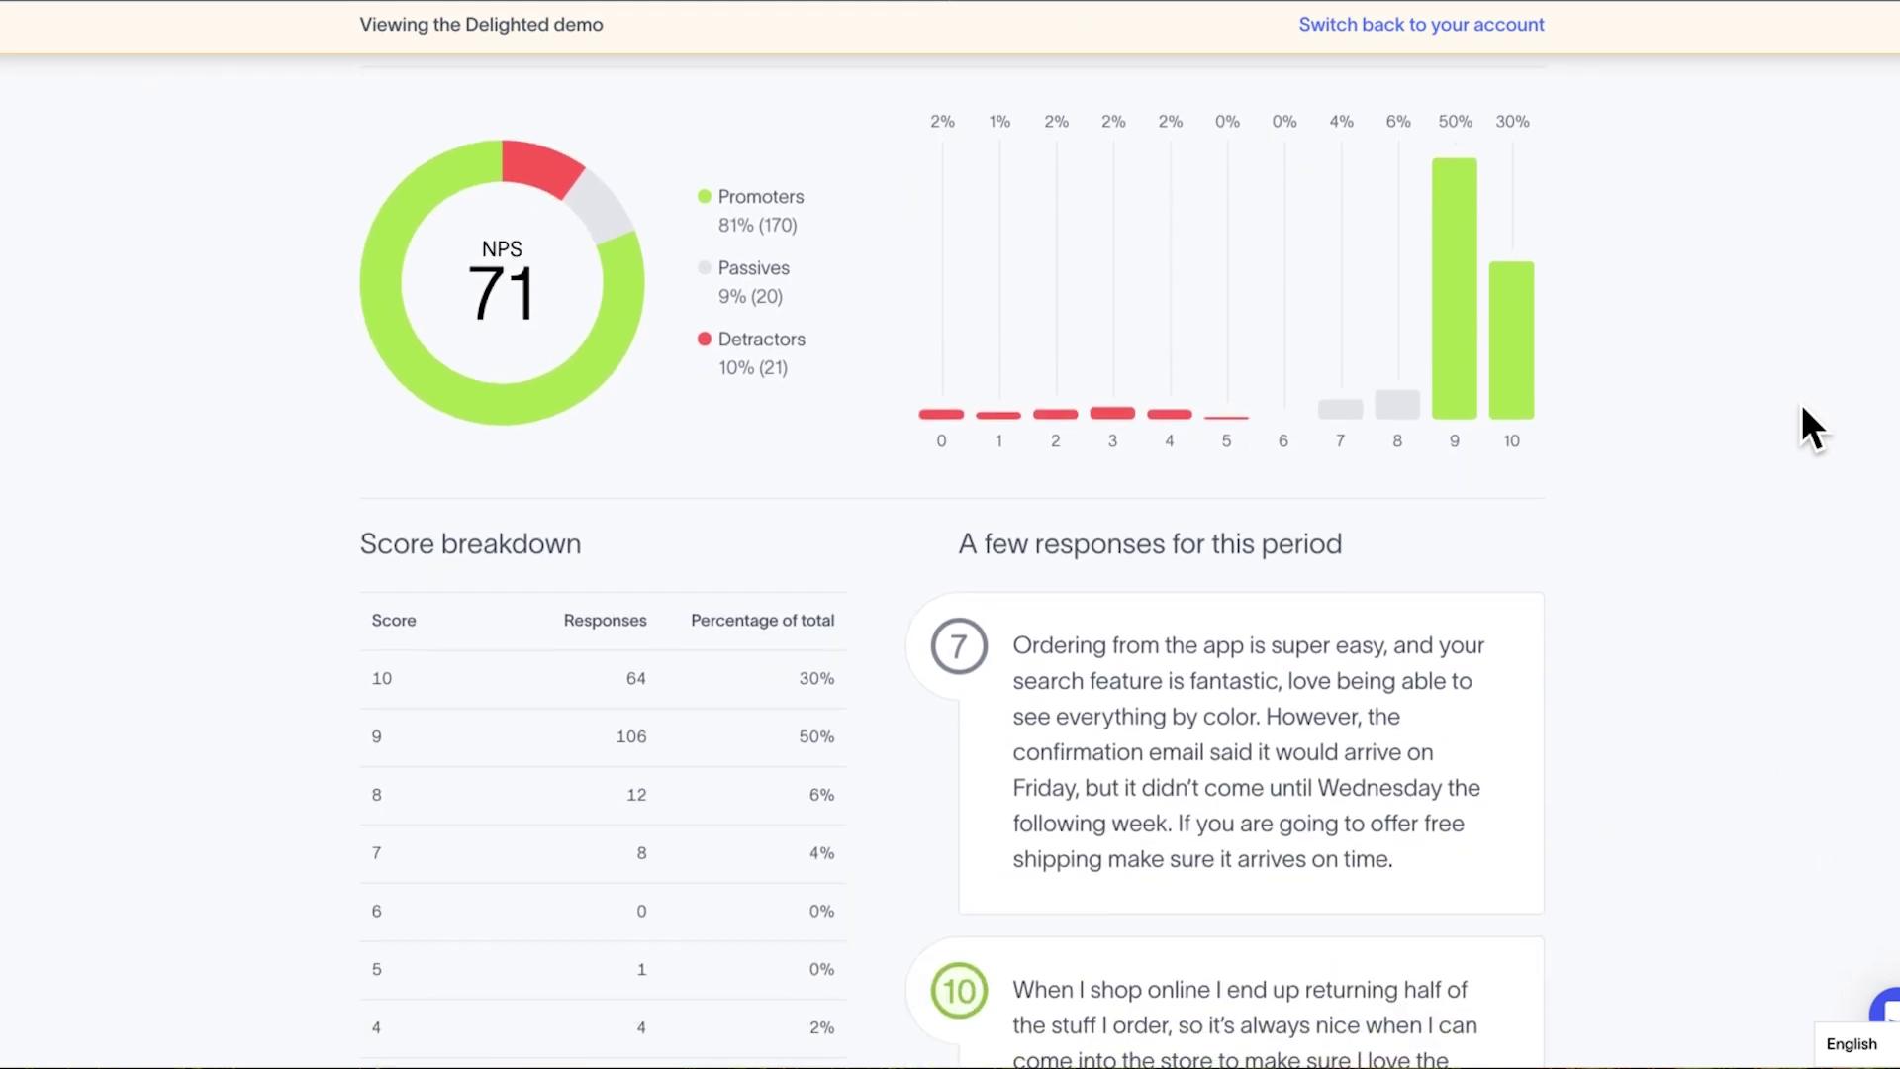
scroll(1801, 404, "down", 9)
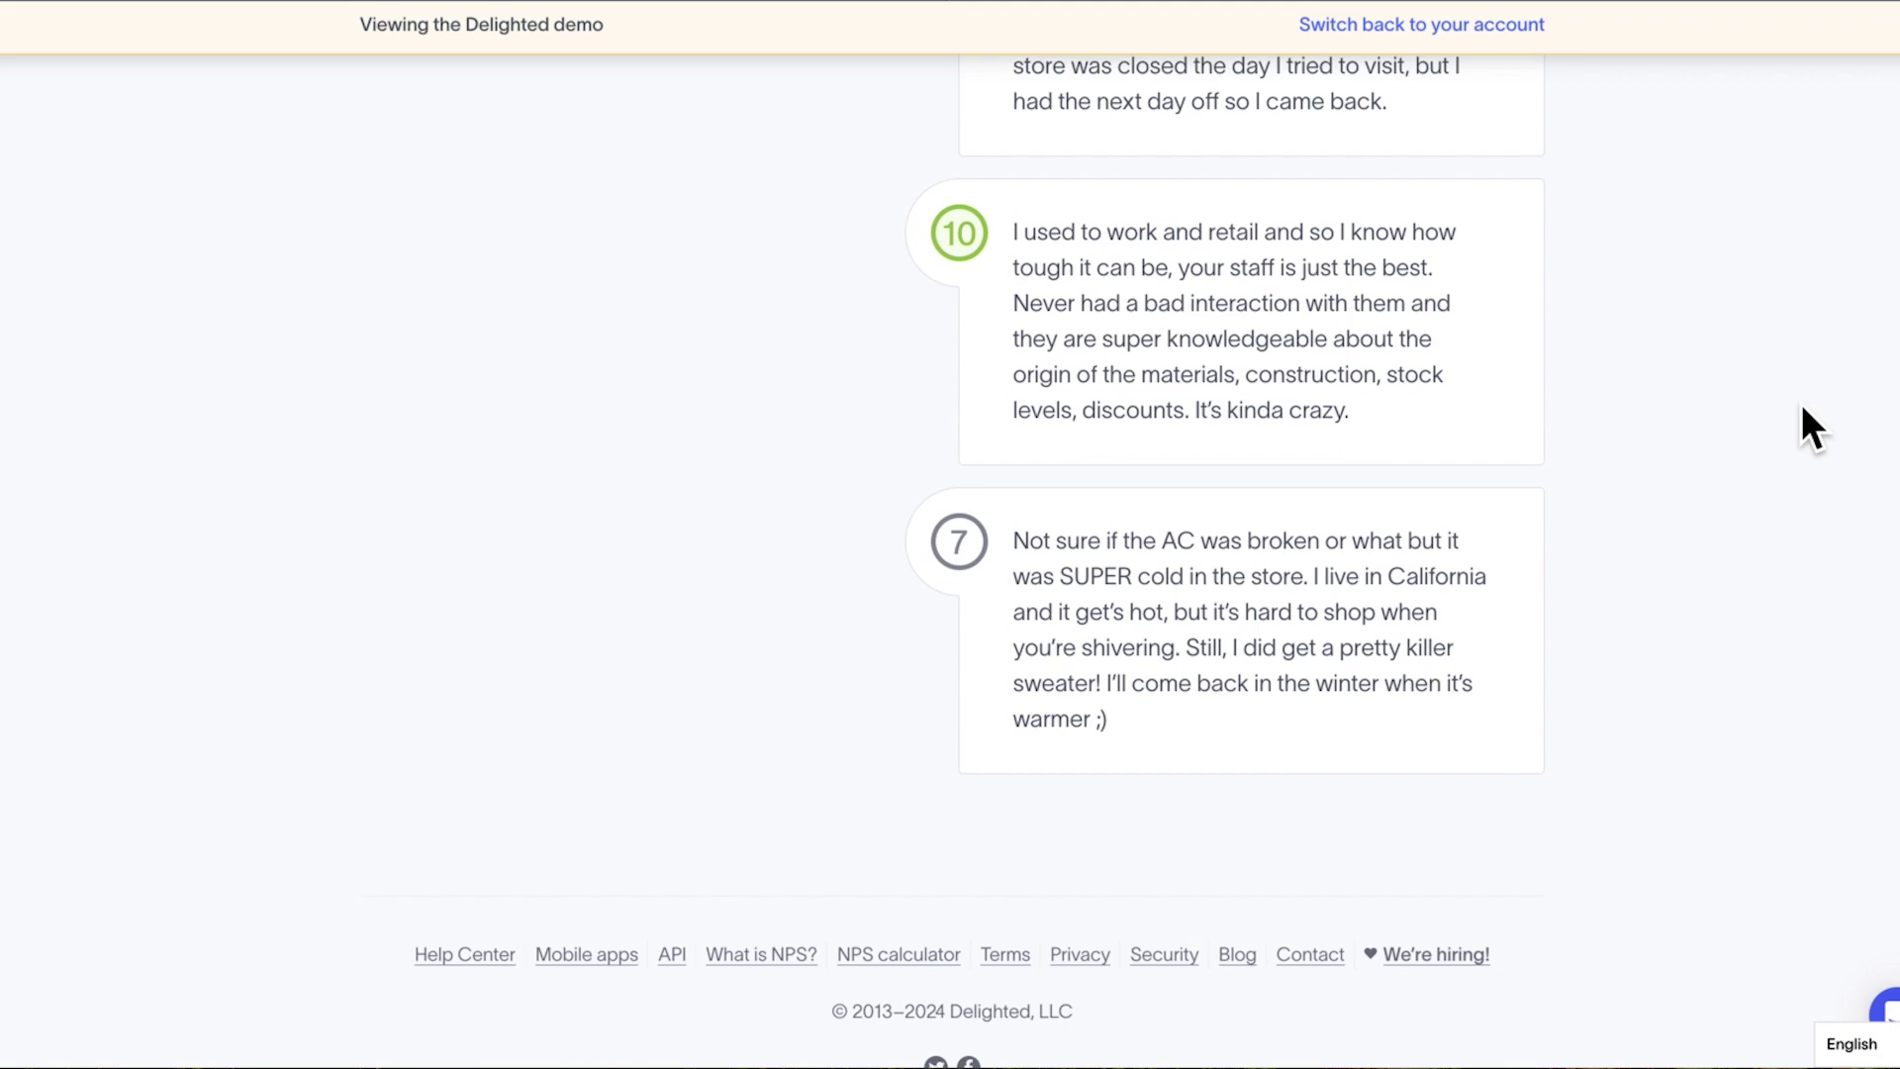
scroll(1801, 403, "up", 15)
scroll(1801, 406, "up", 4)
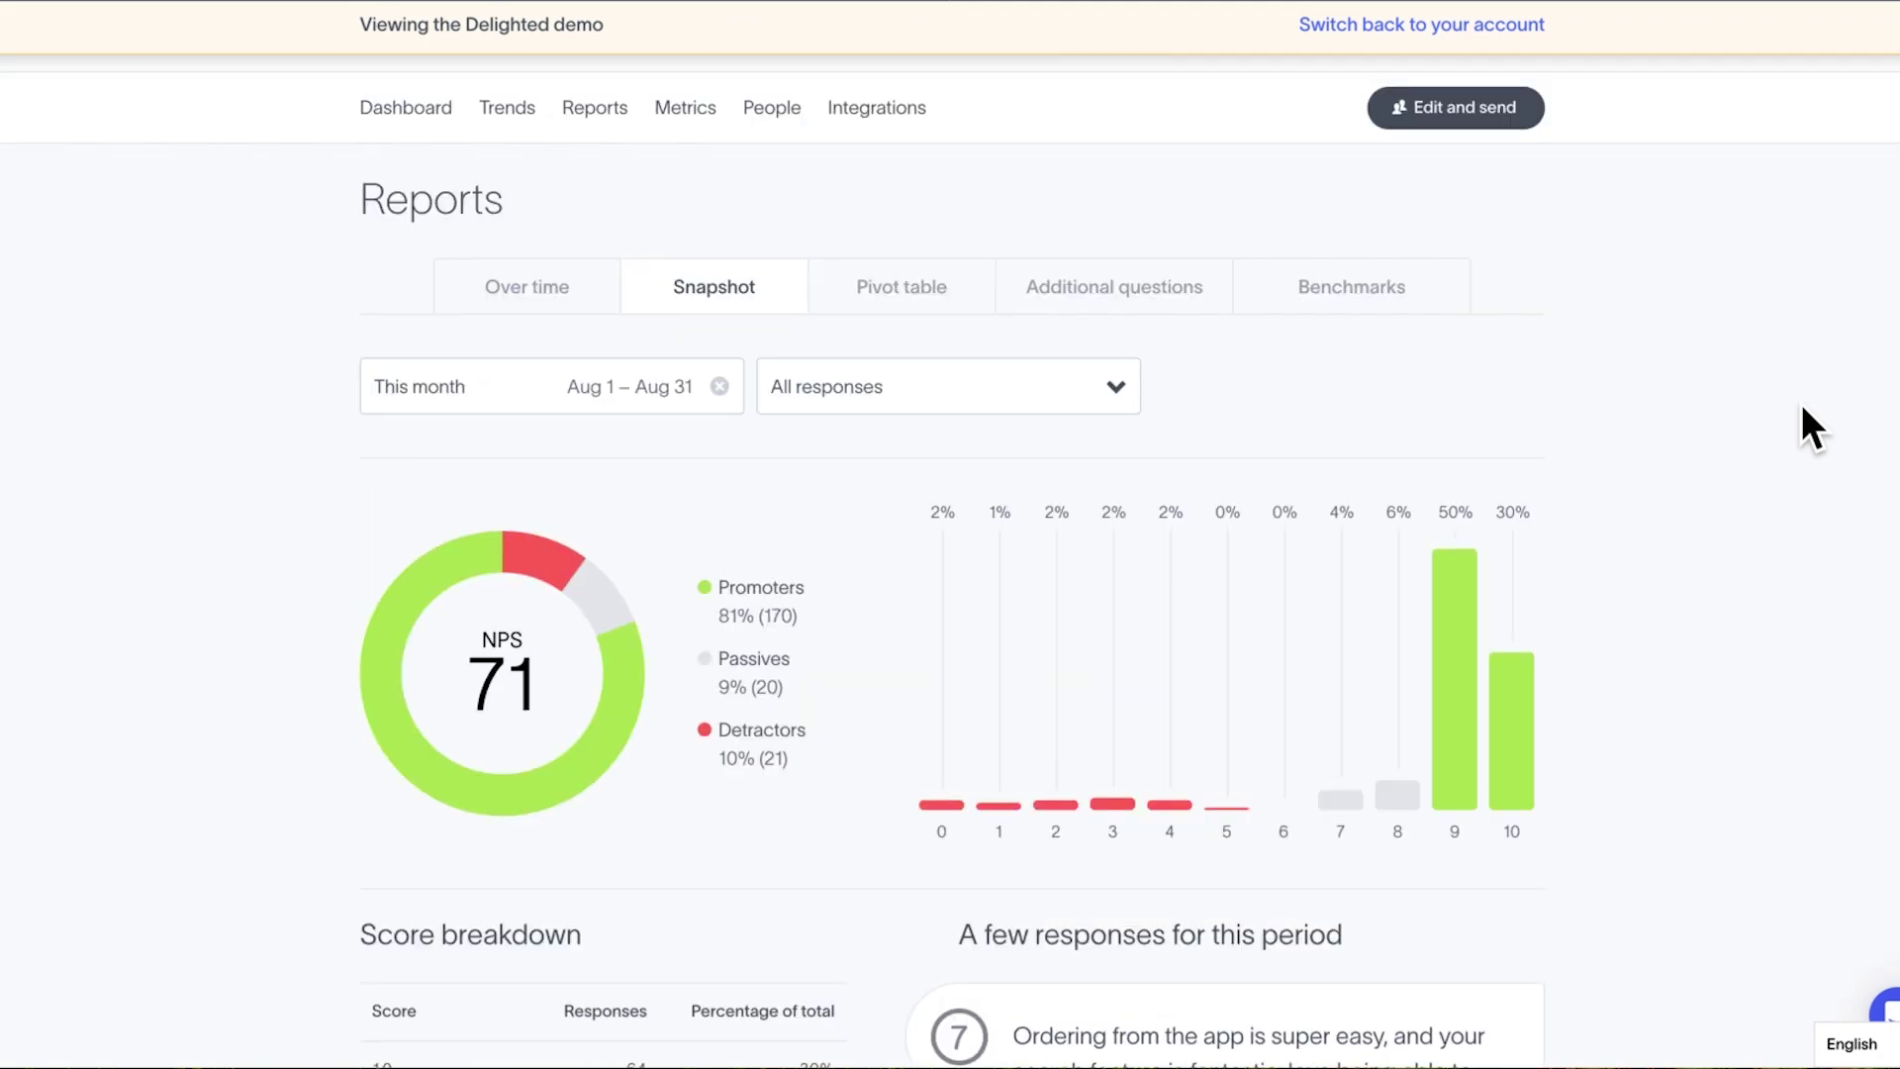
Open the Pivot table report and break it down by Purchase Experience.
left_click(937, 346)
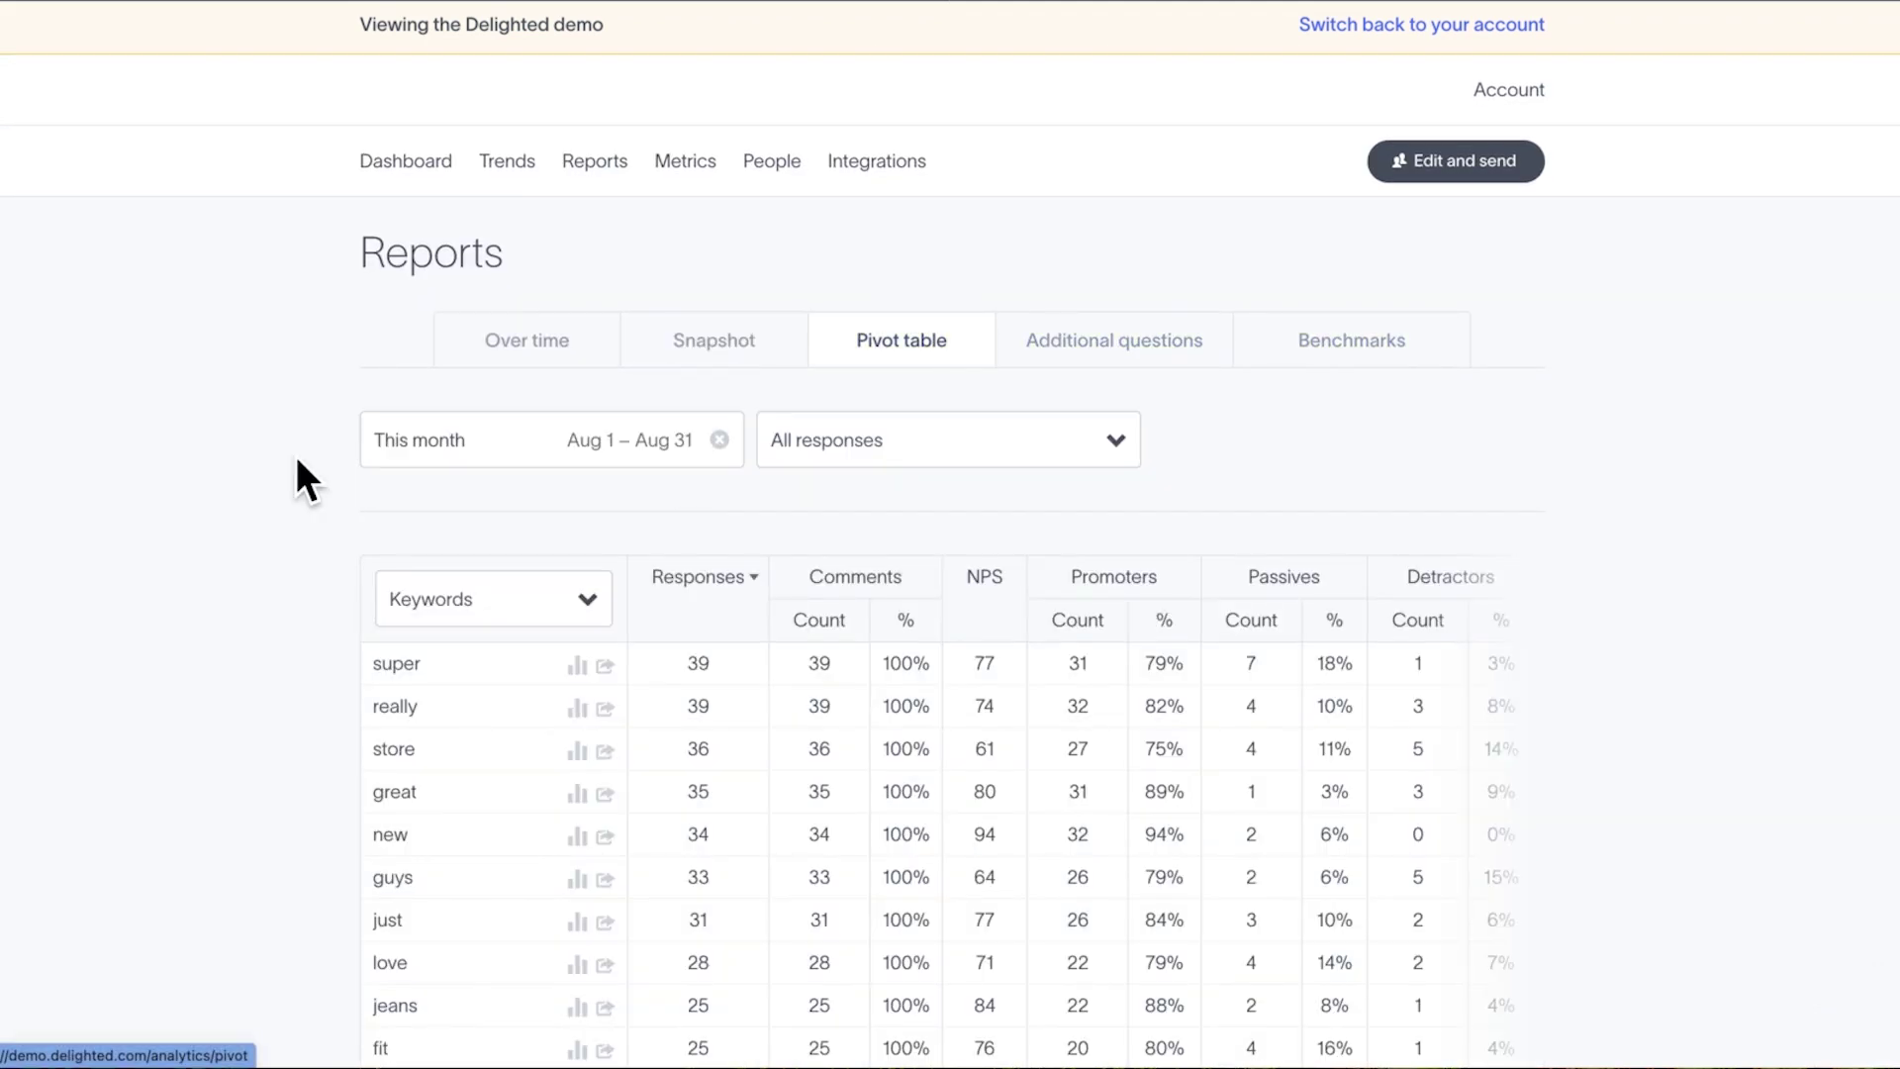
scroll(241, 422, "down", 3)
left_click(514, 324)
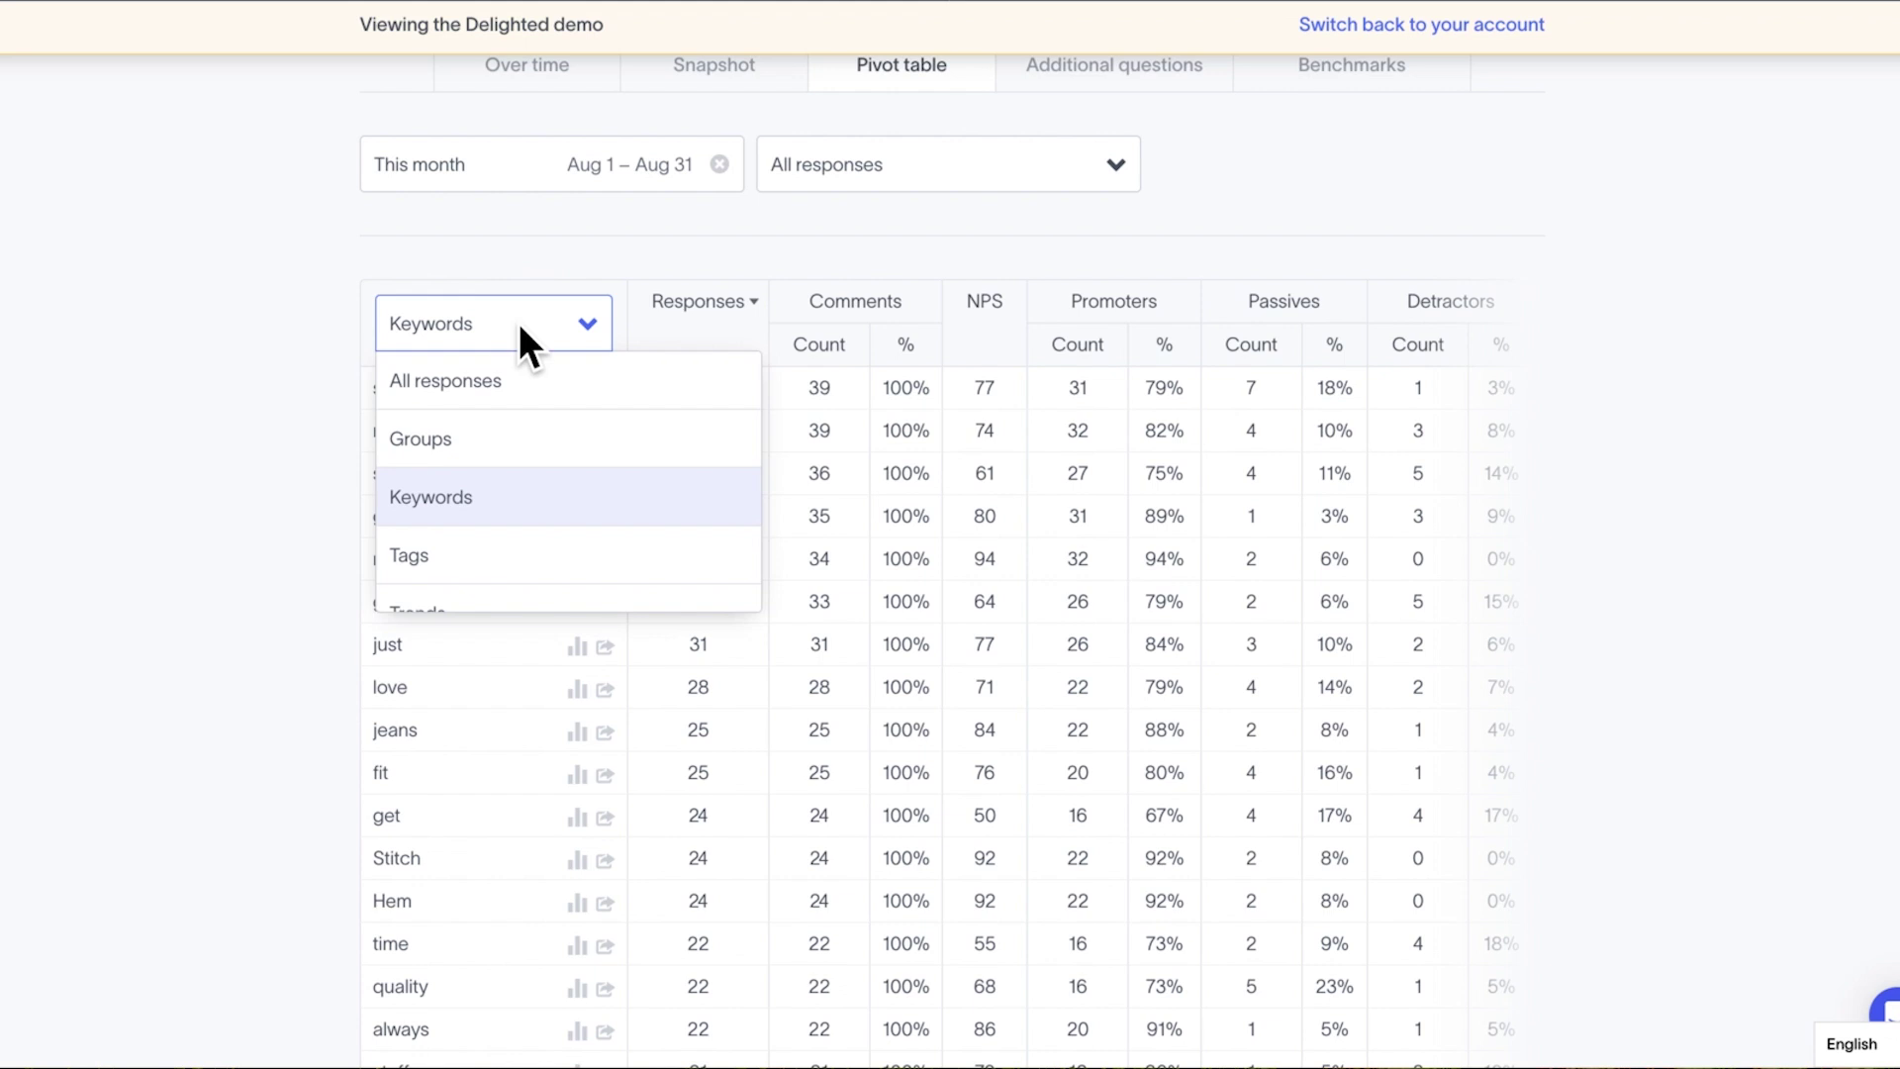
scroll(515, 471, "down", 4)
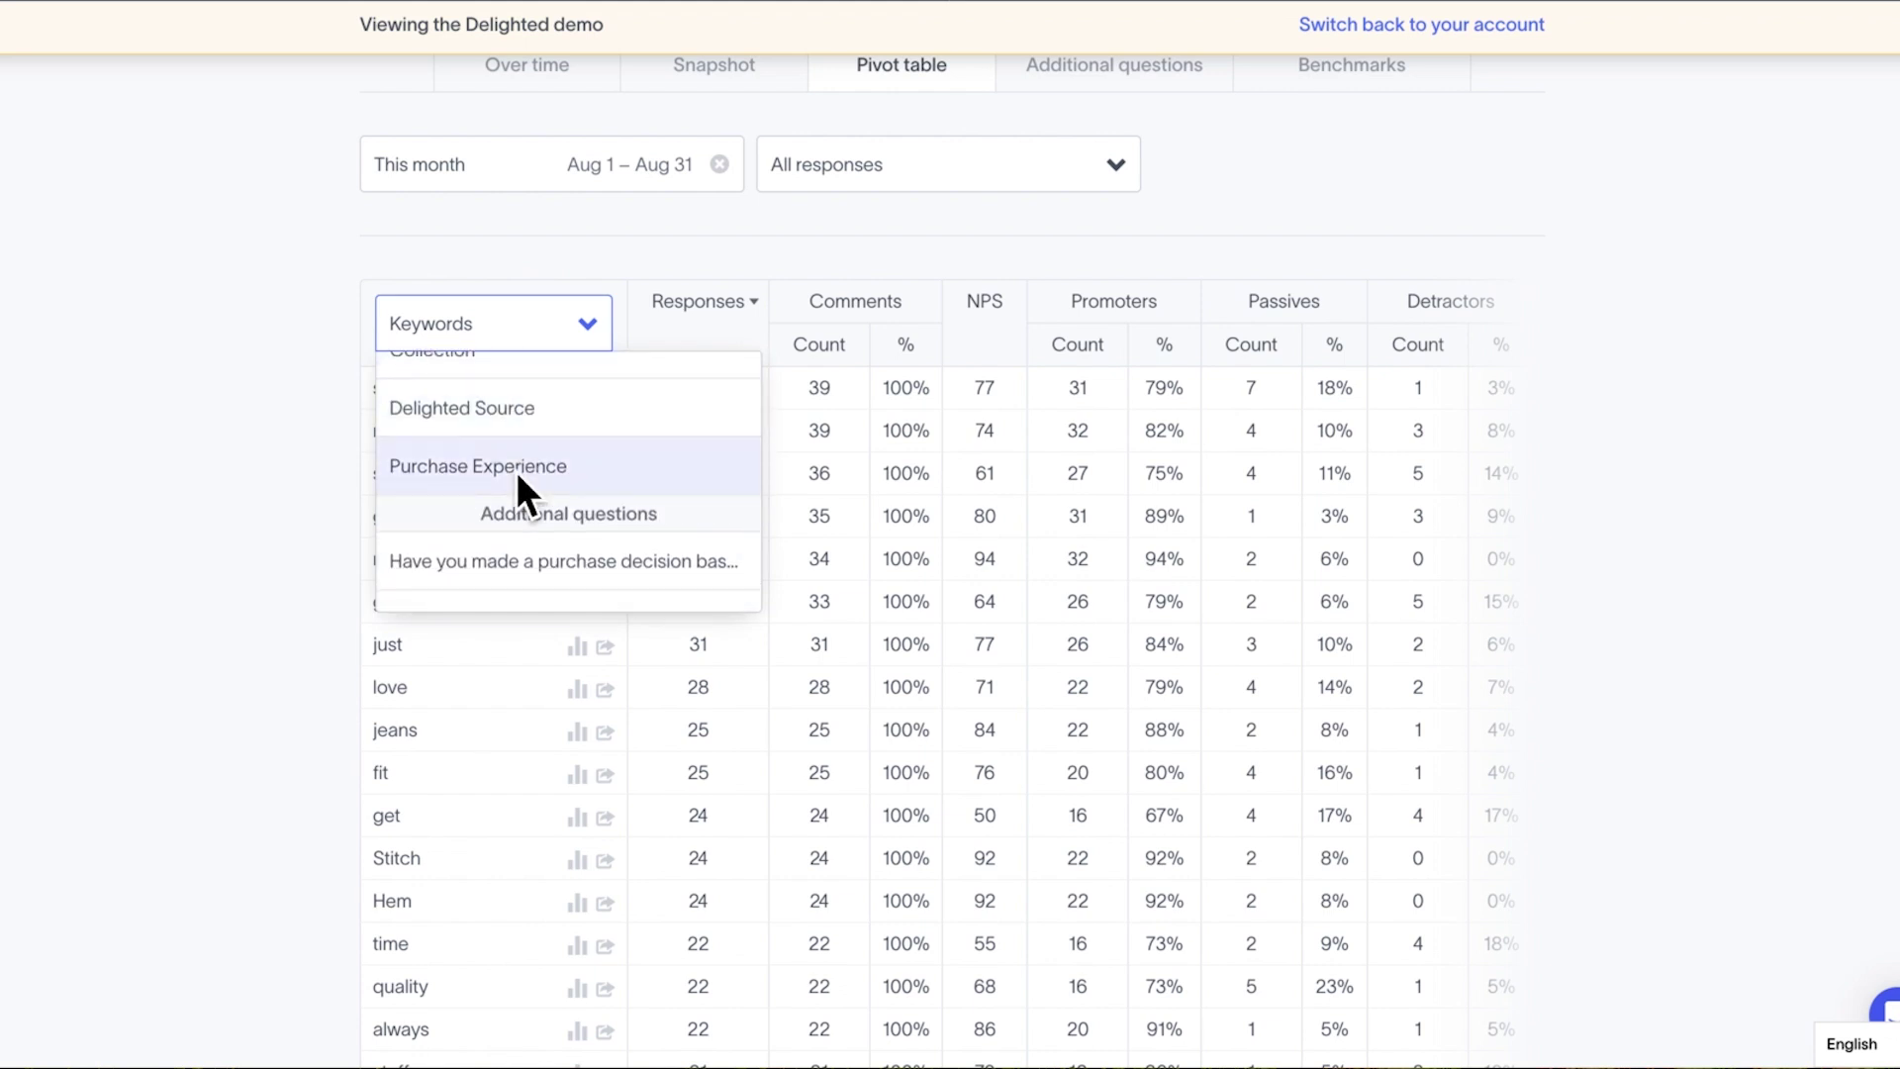
left_click(514, 467)
scroll(232, 391, "up", 2)
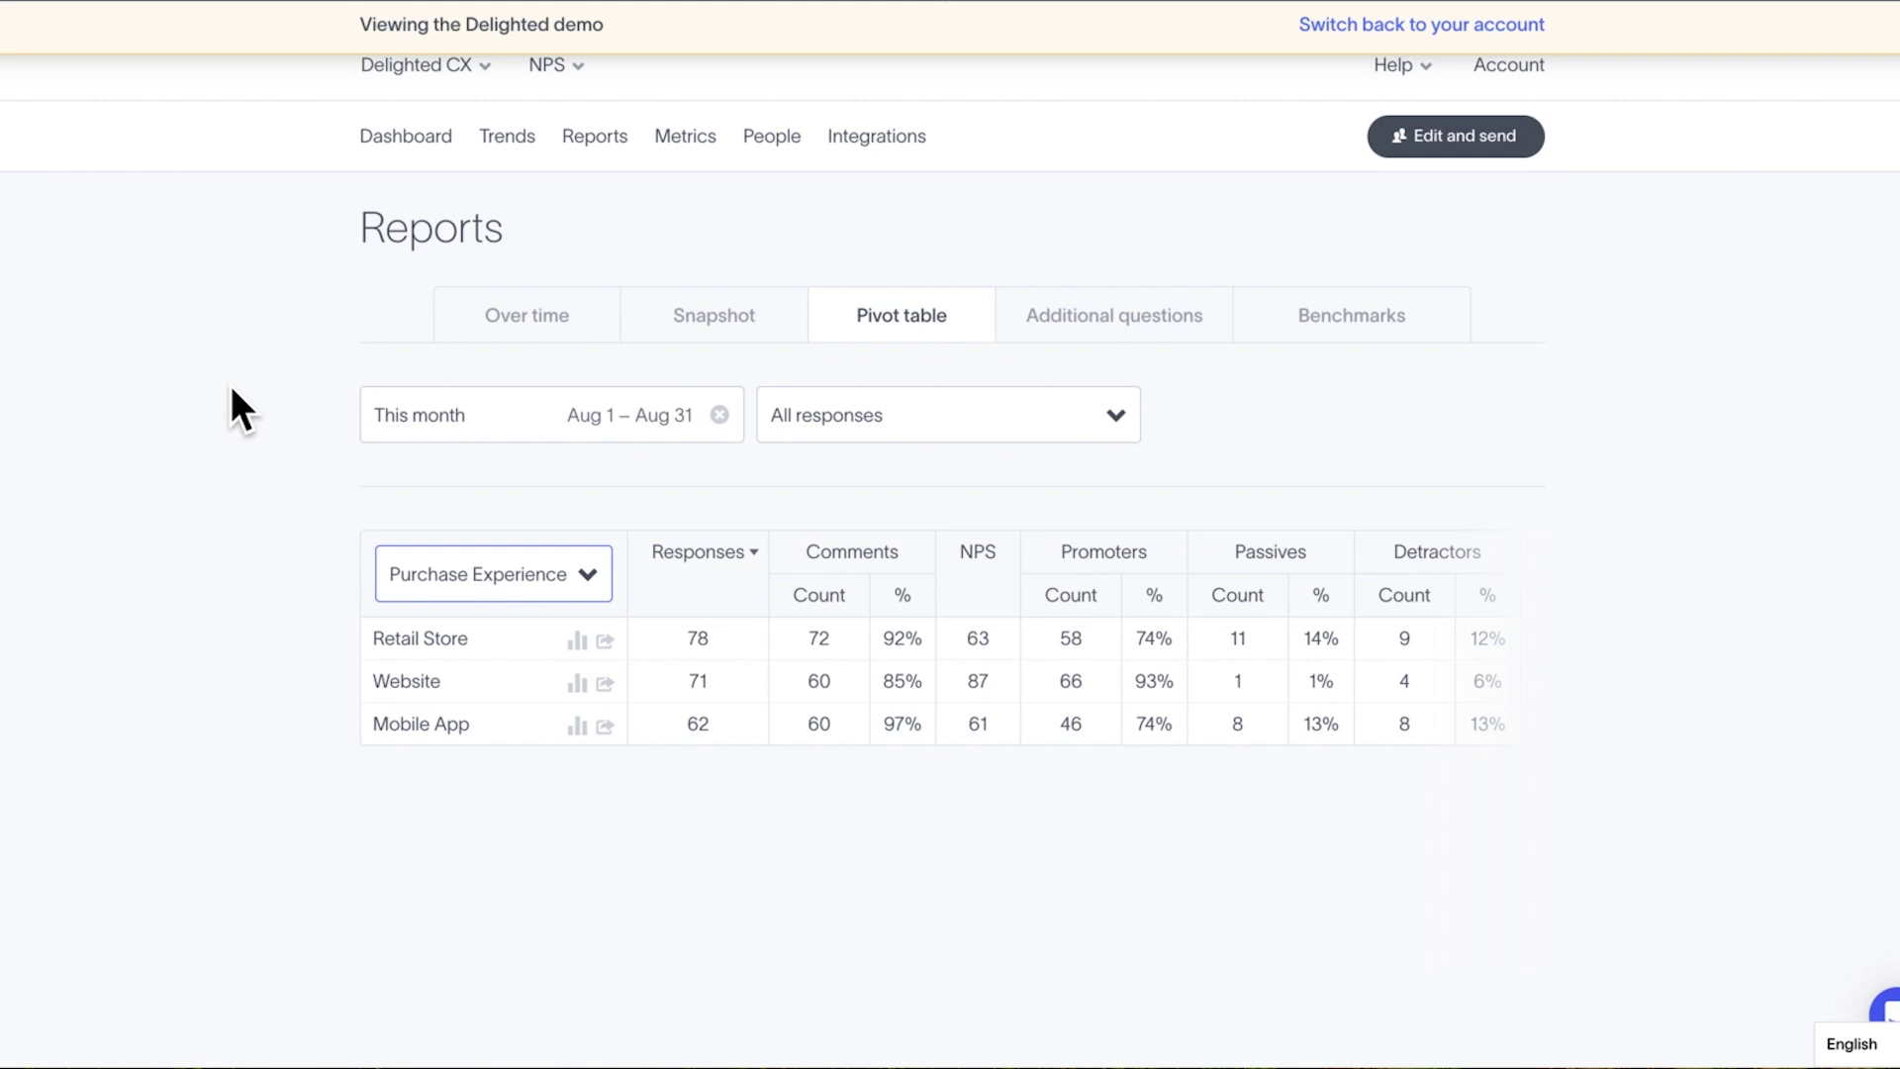
Switch the pivot breakdown back to Keywords and review the keyword rows.
left_click(591, 570)
scroll(590, 723, "up", 10)
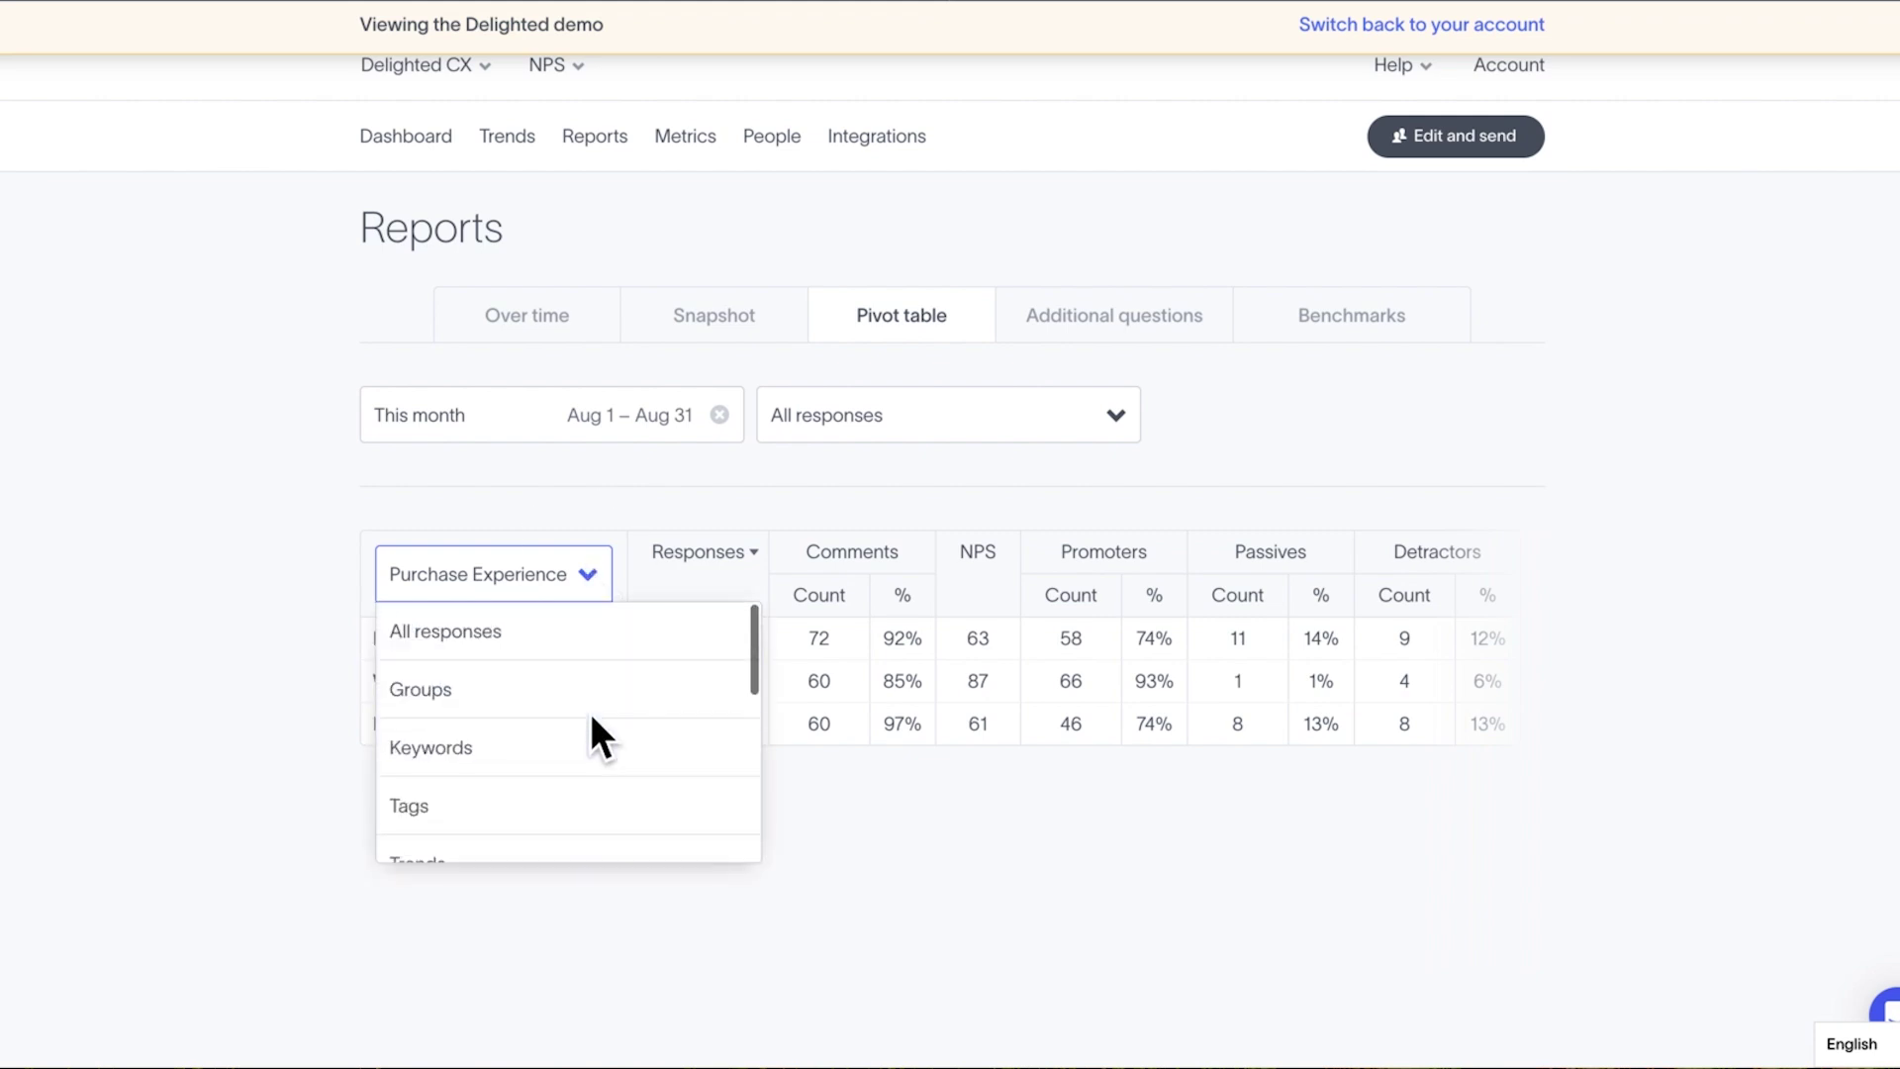
left_click(590, 750)
scroll(249, 564, "down", 1)
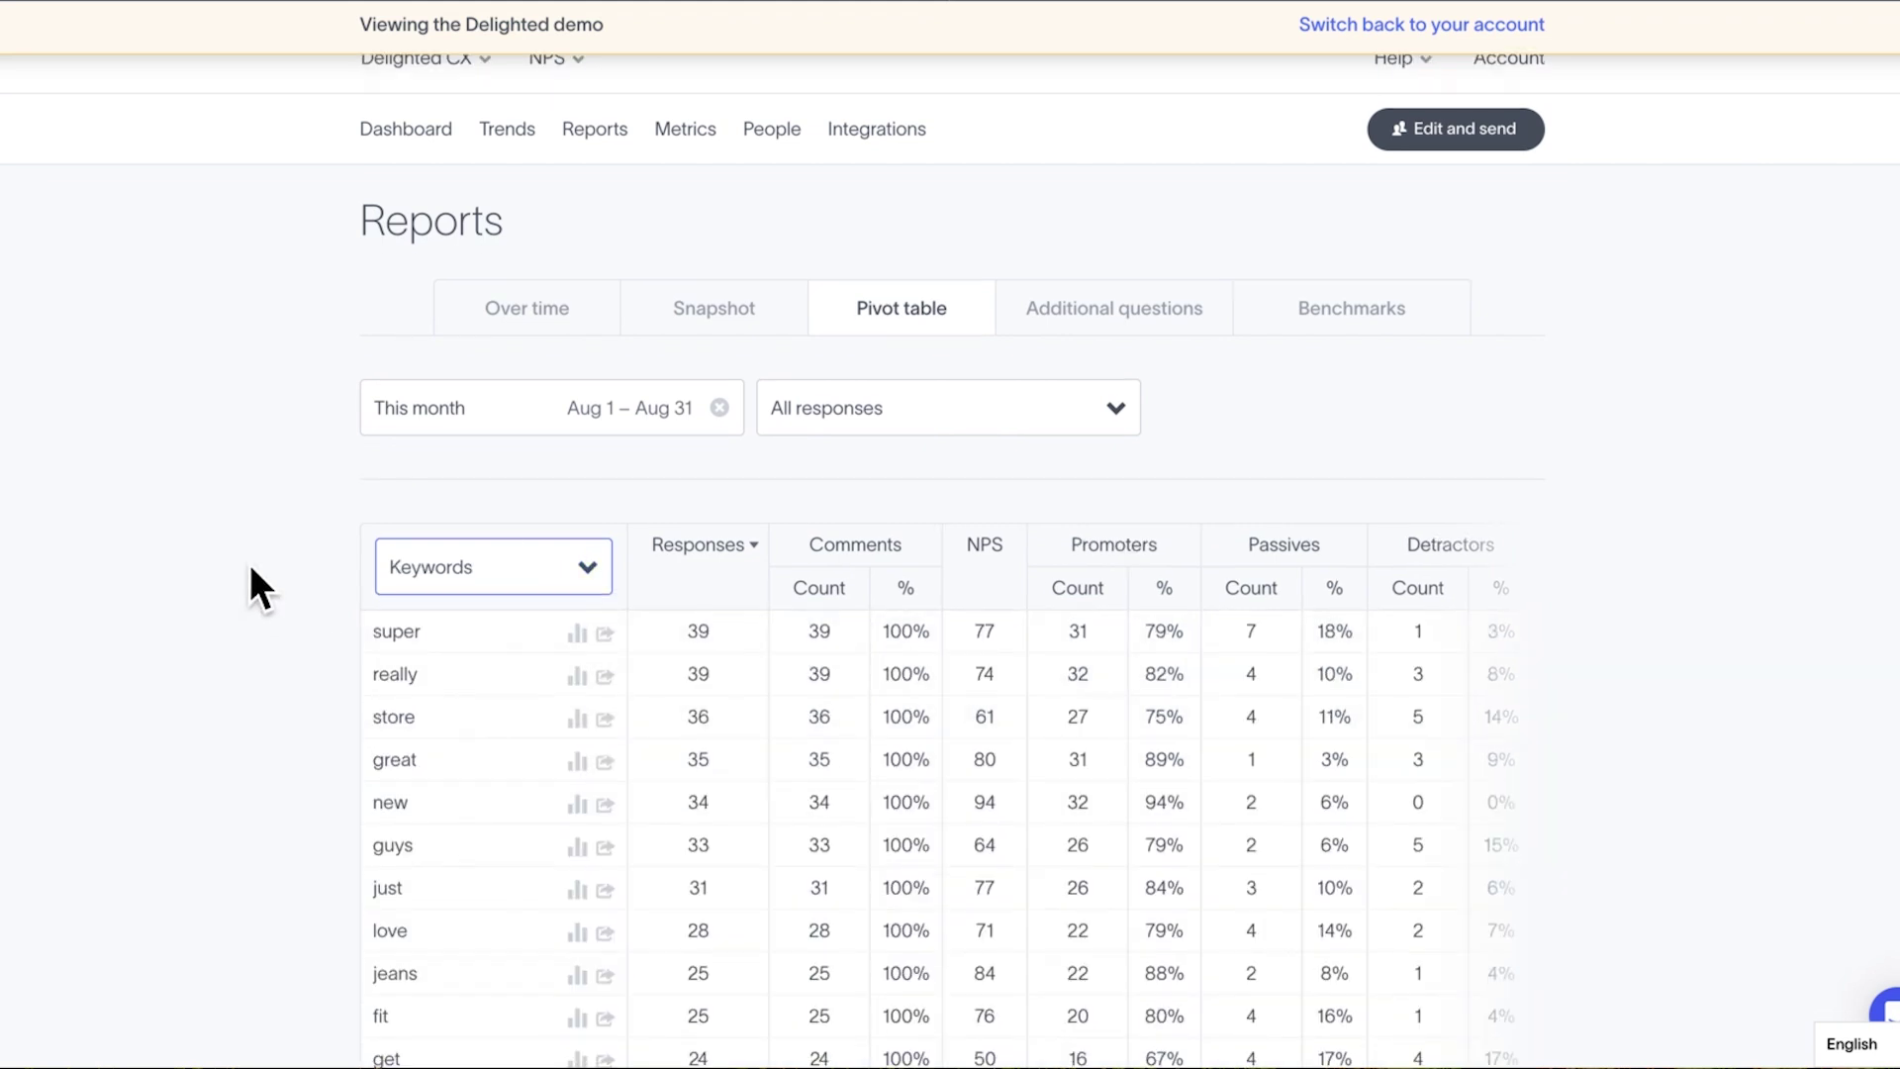
scroll(249, 567, "down", 4)
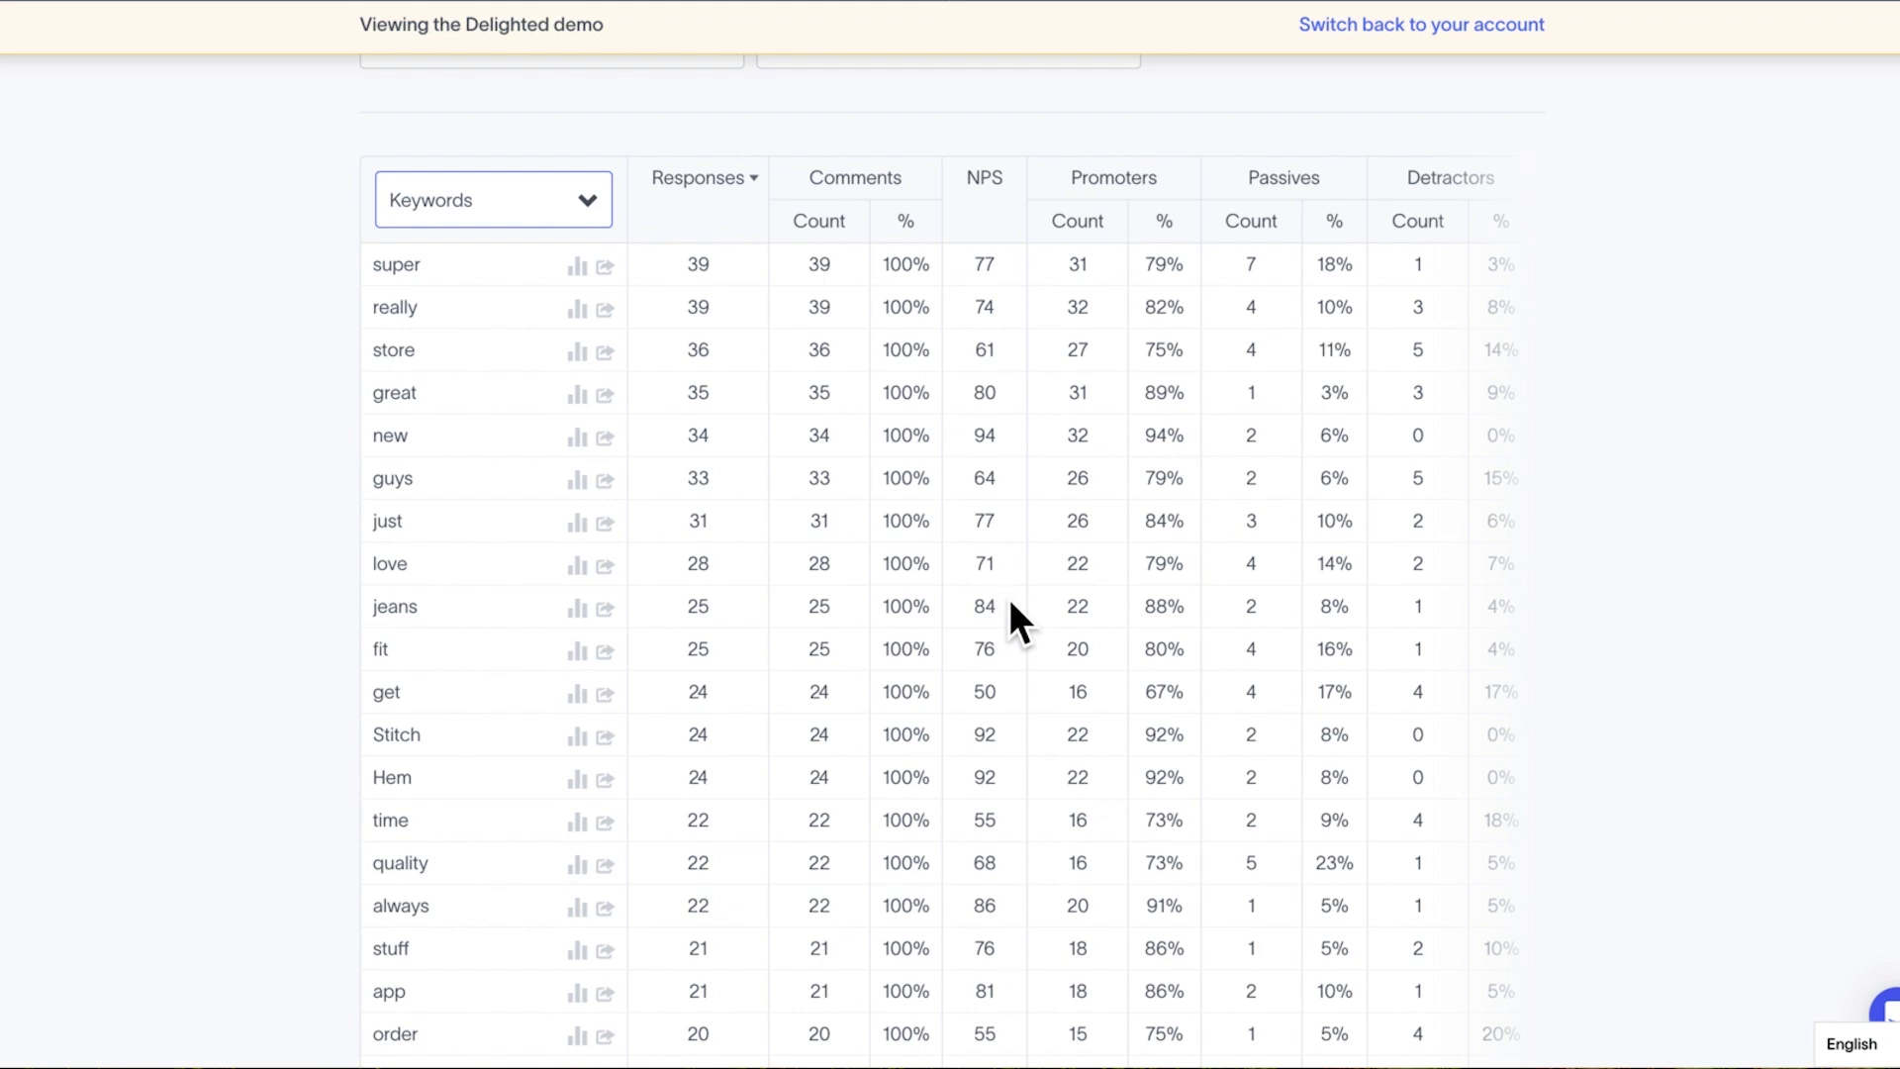
scroll(1007, 597, "up", 4)
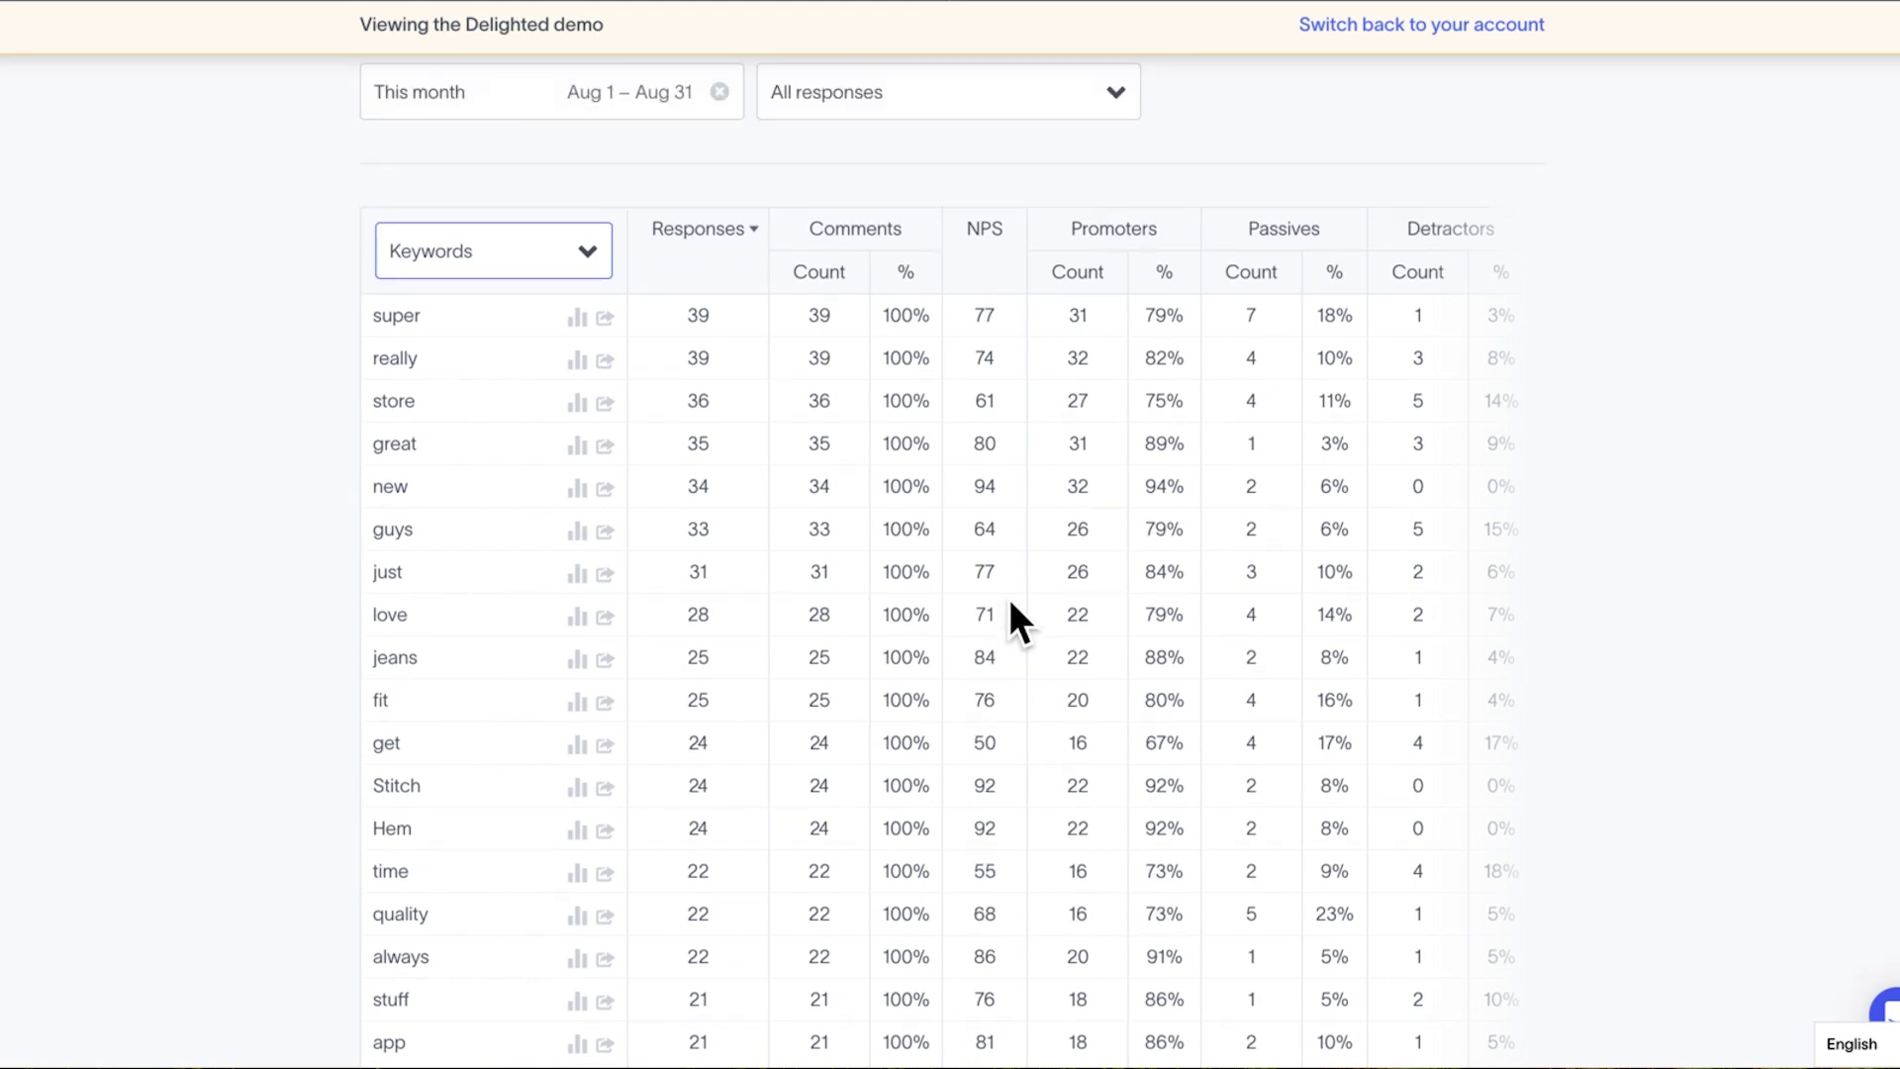
Open the Additional questions report and review each question's answer bar charts.
left_click(1096, 337)
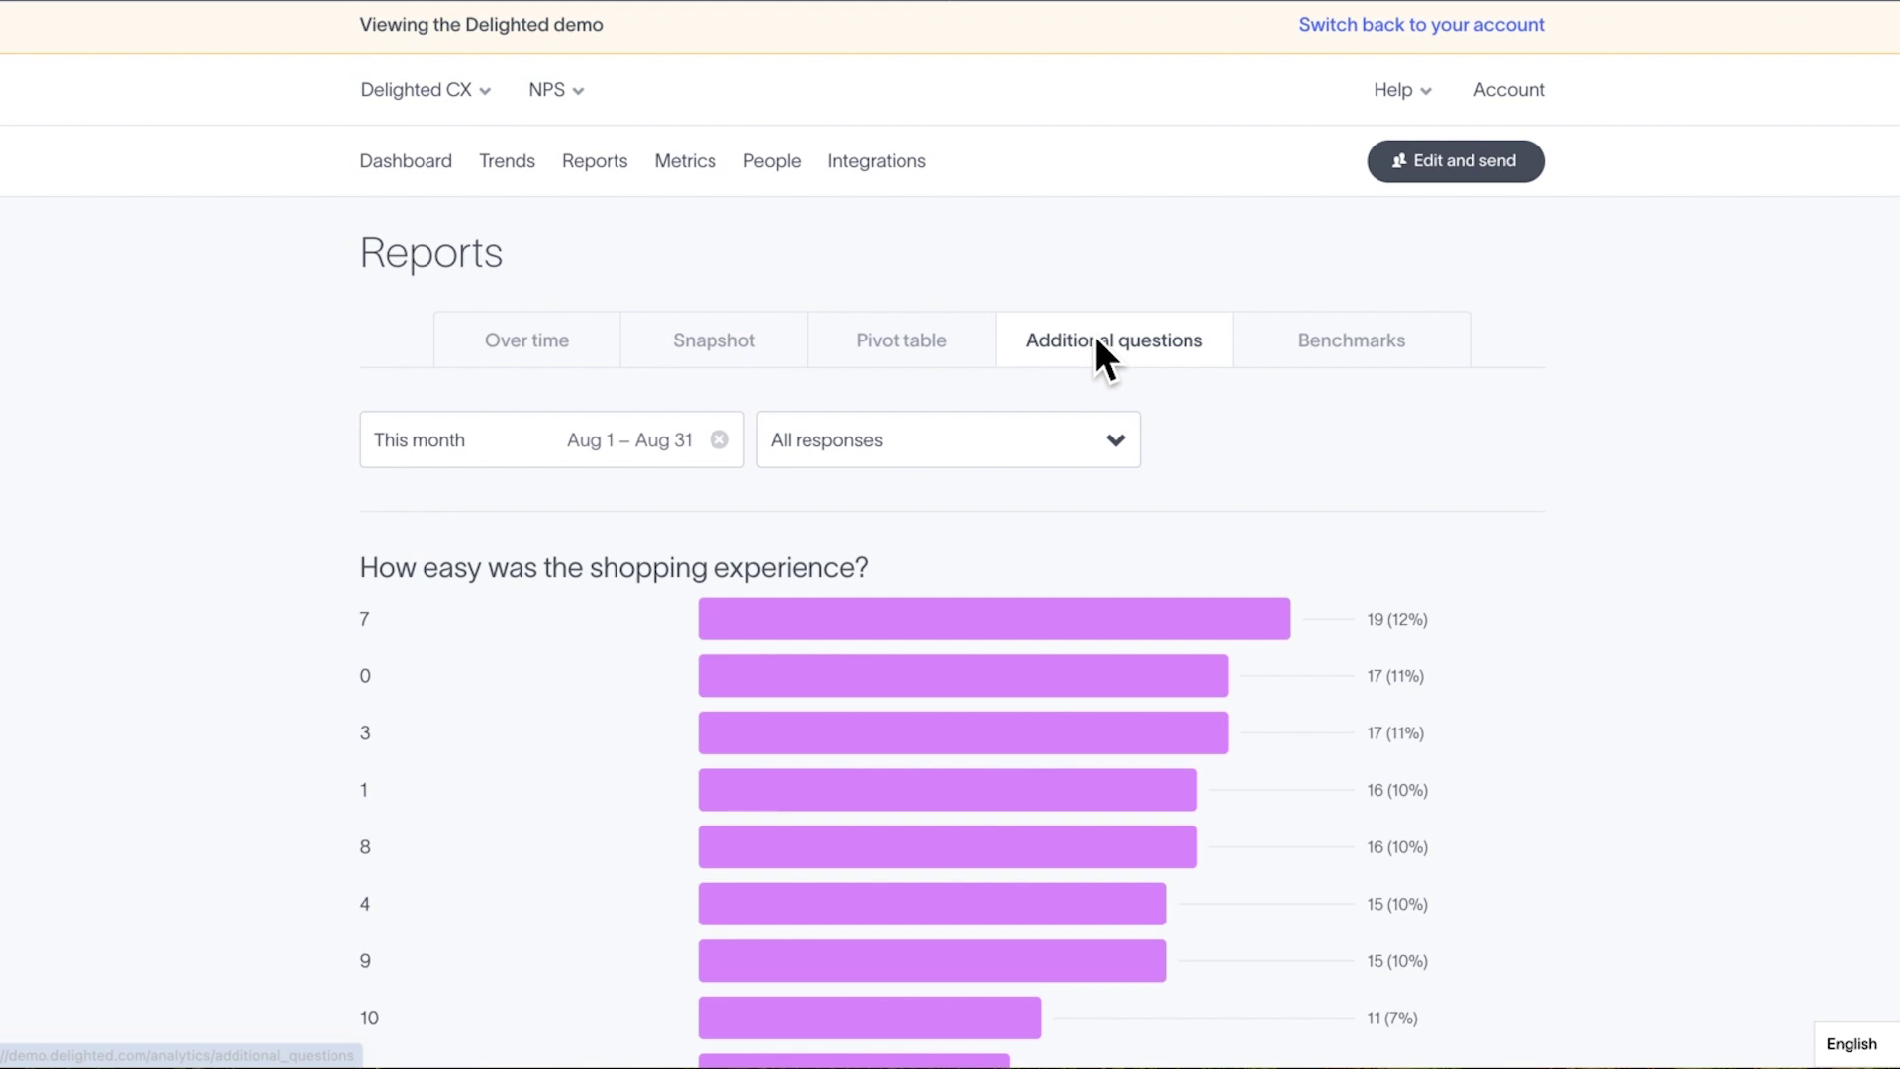
scroll(1700, 489, "down", 2)
scroll(1702, 492, "down", 5)
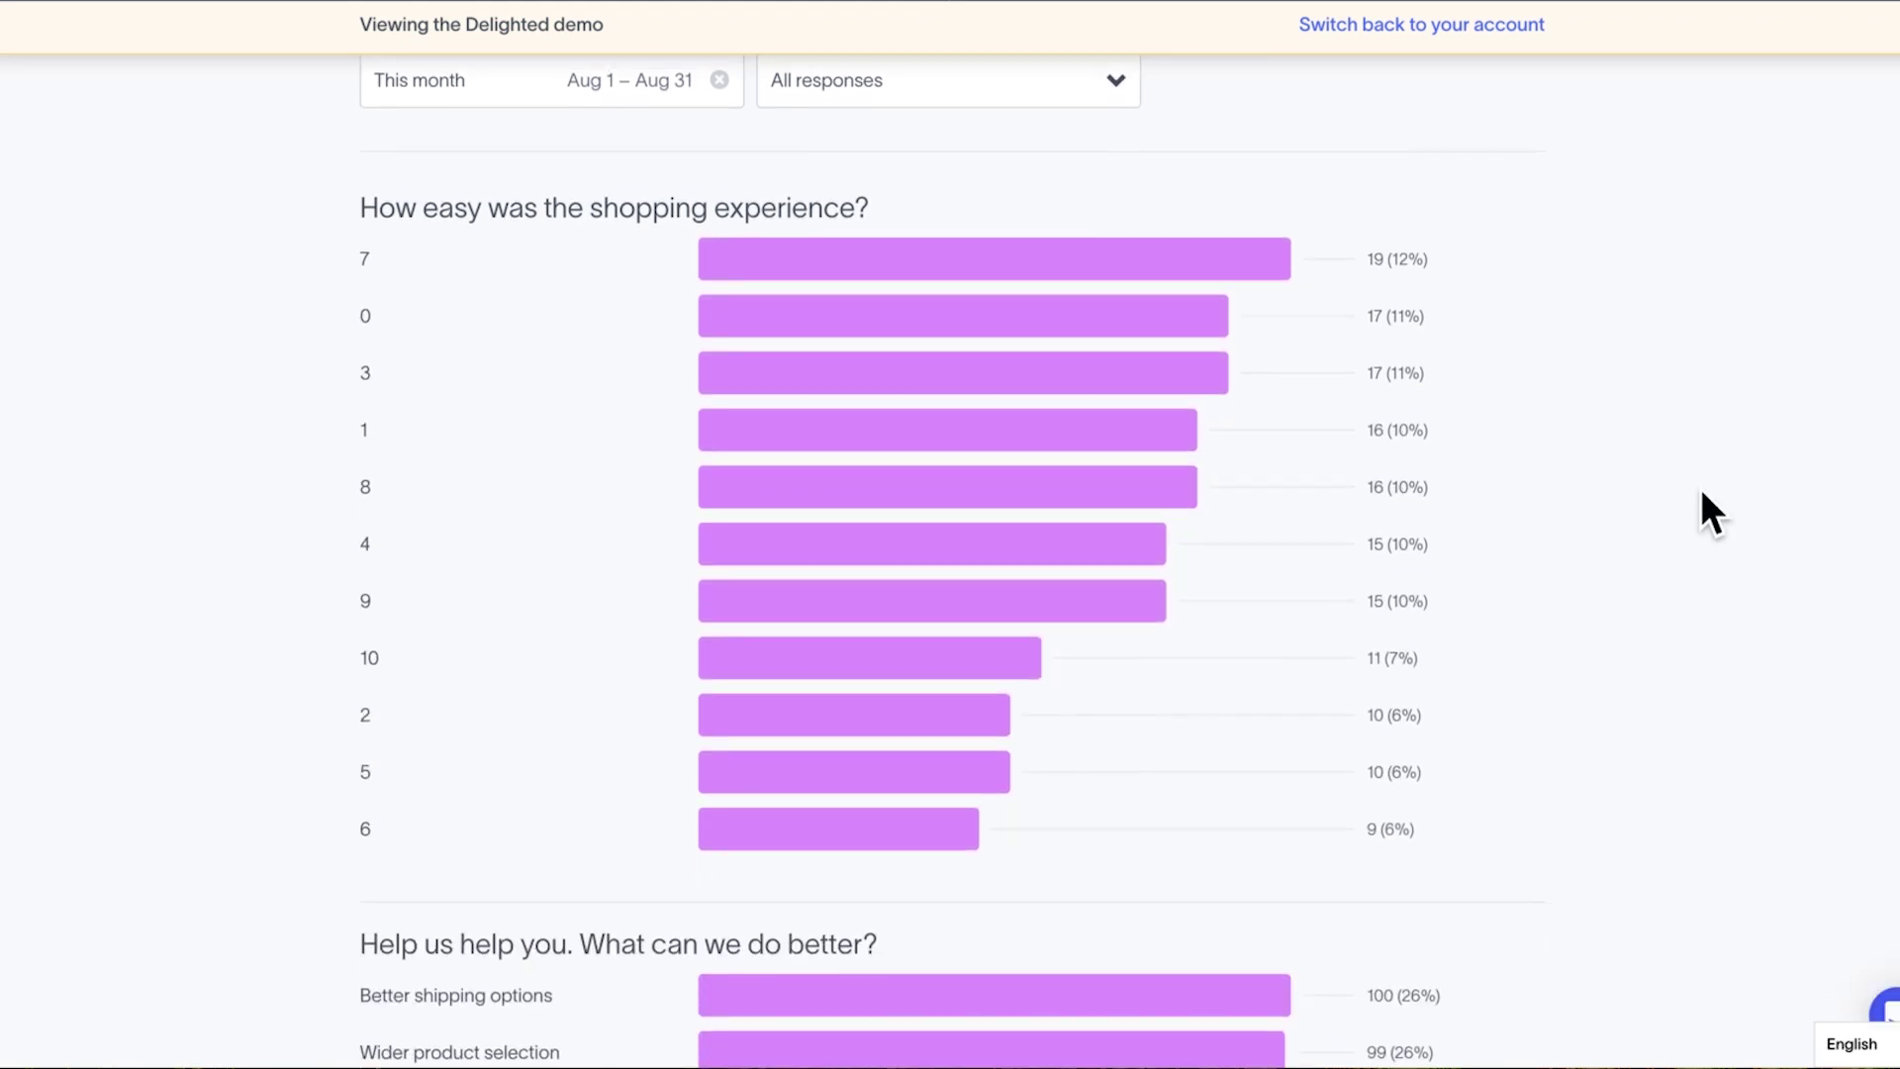
scroll(1701, 492, "down", 2)
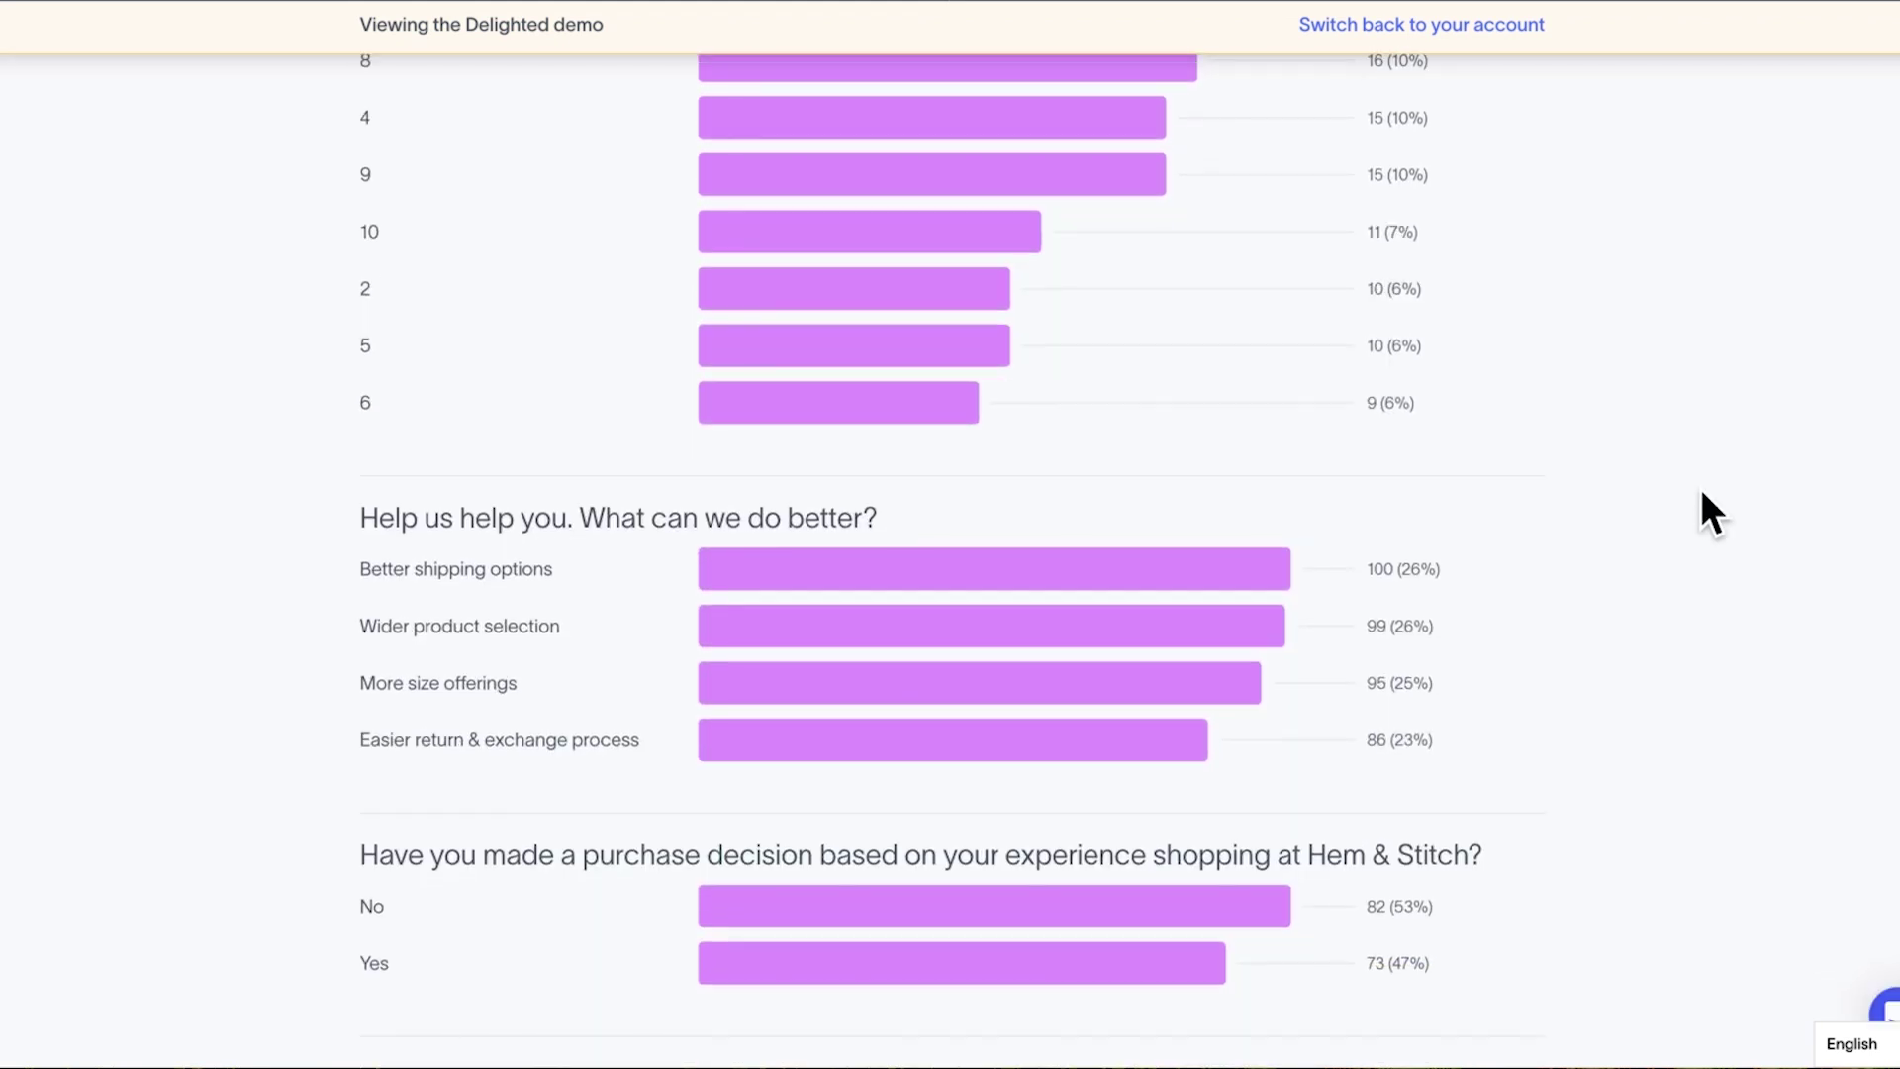
scroll(1700, 492, "up", 8)
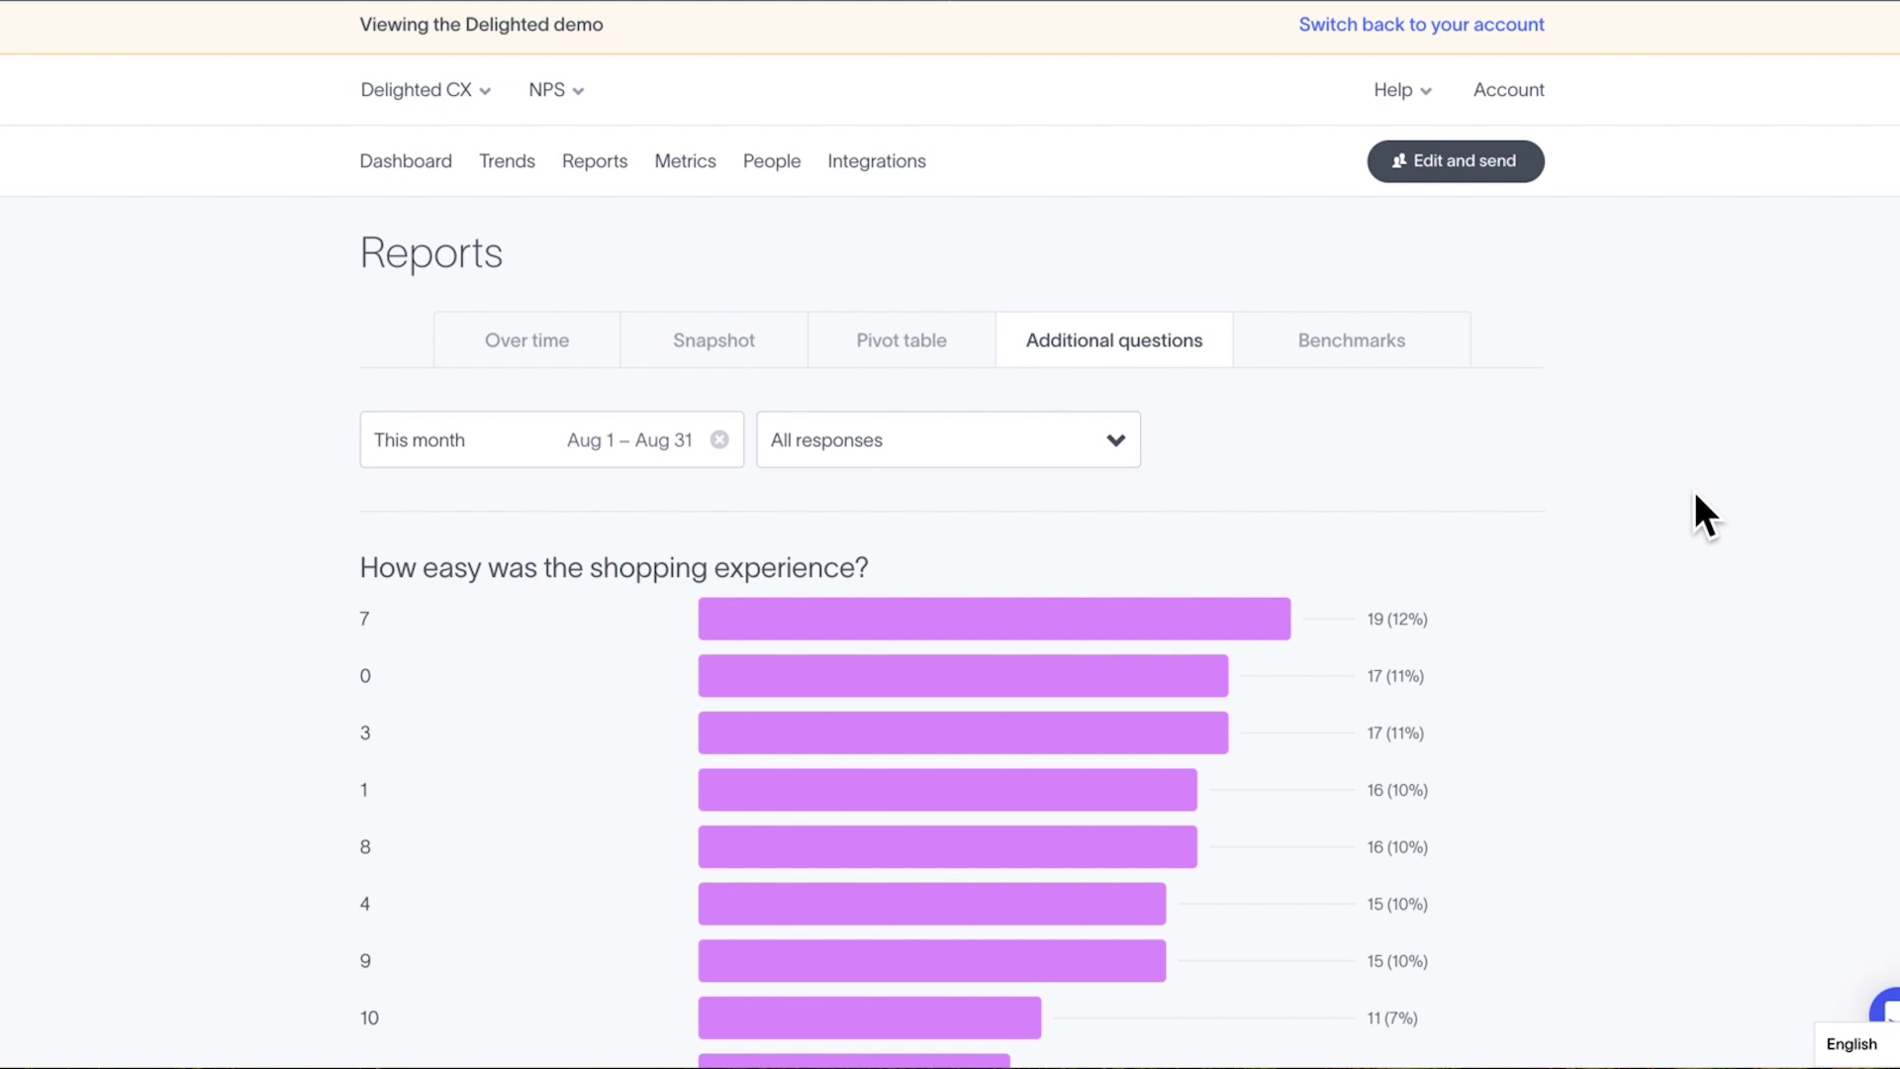
Open the newest Dashboard response's permalink page and review its additional answers.
left_click(400, 163)
scroll(194, 377, "down", 2)
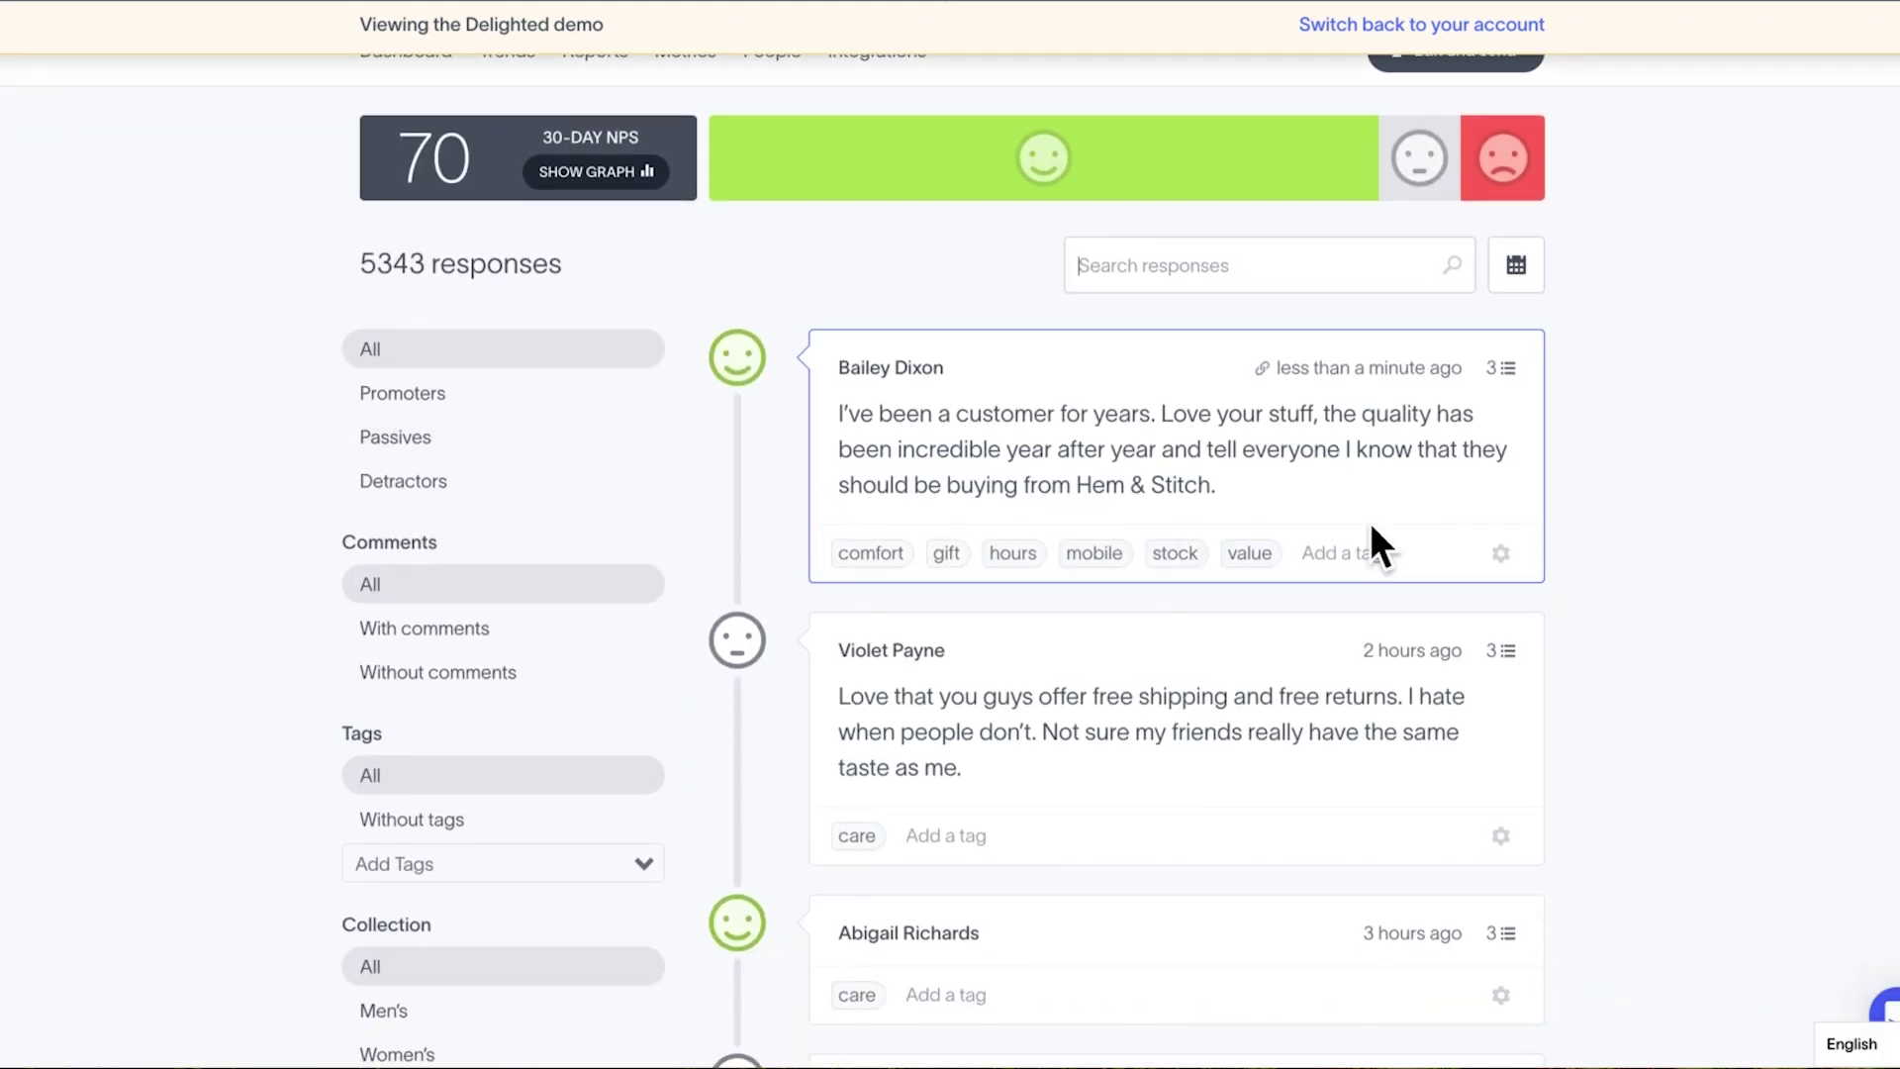
left_click(1515, 384)
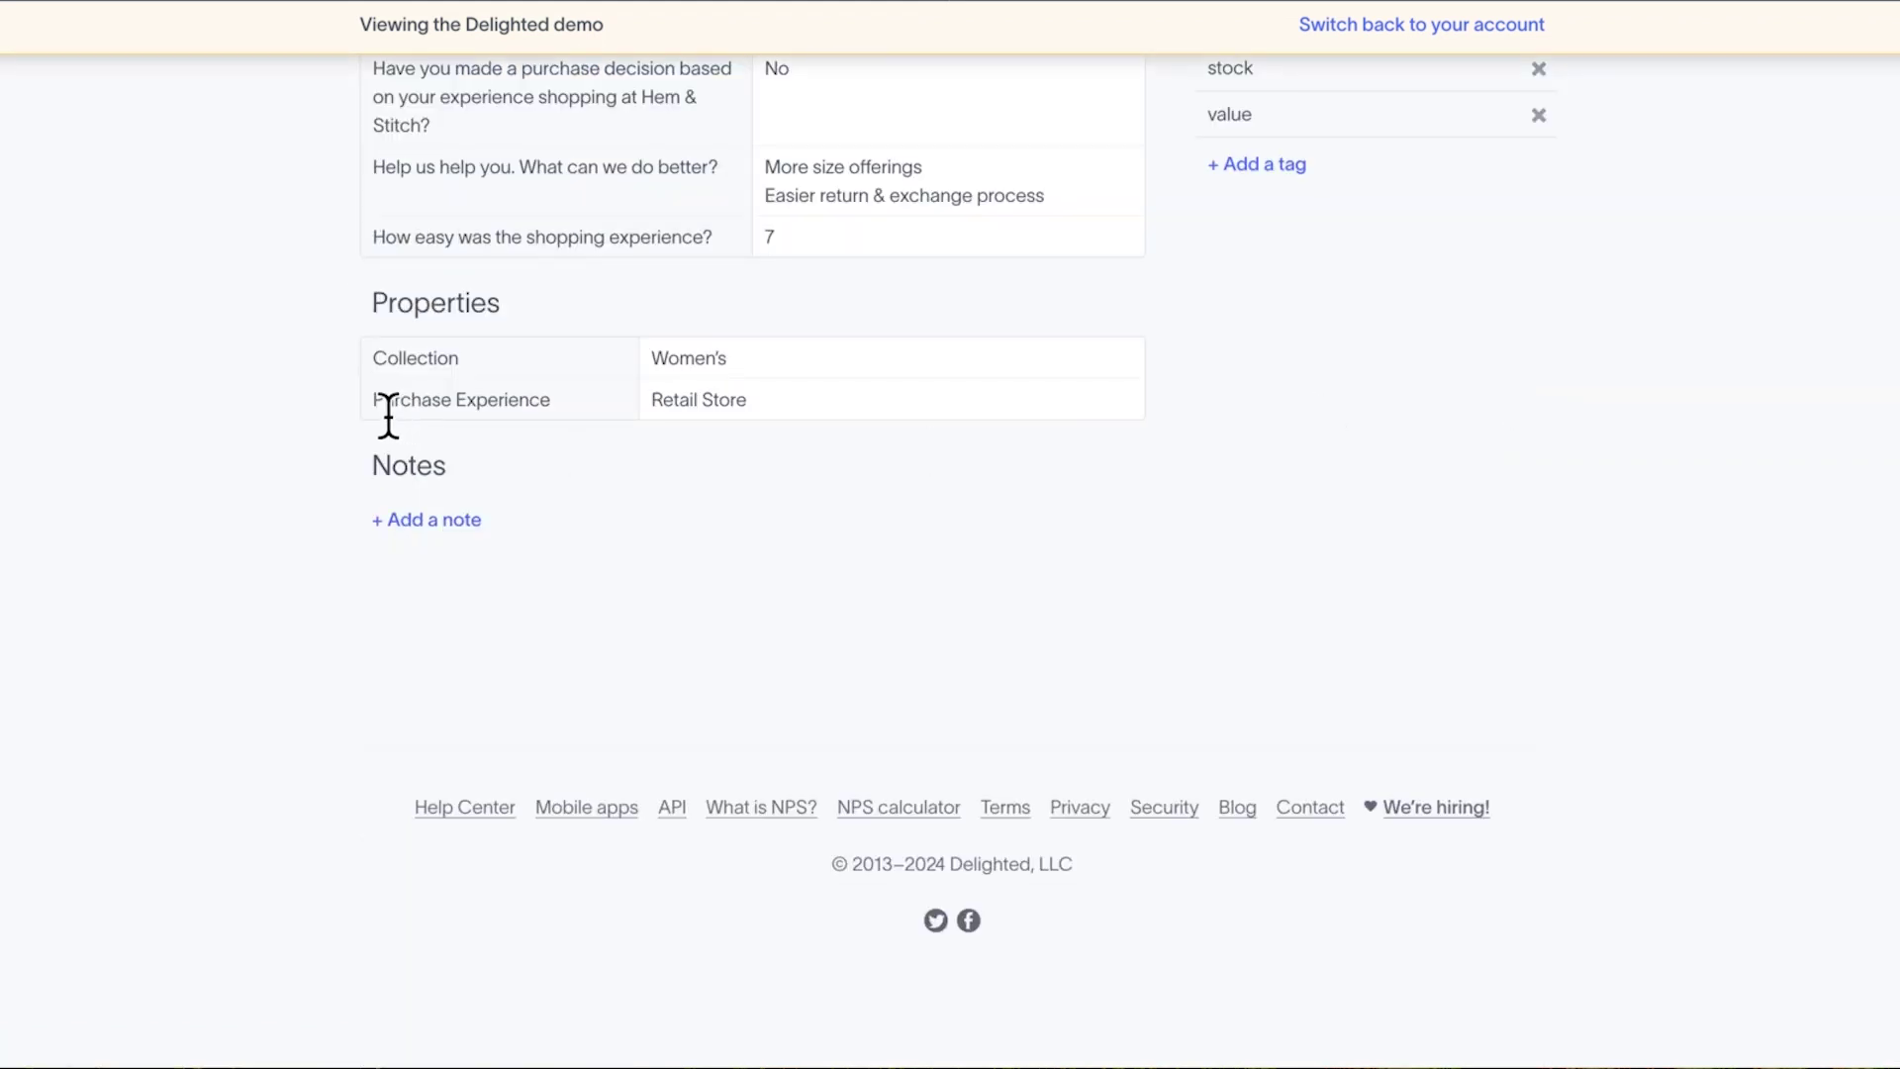
scroll(302, 391, "up", 3)
triple_click(561, 244)
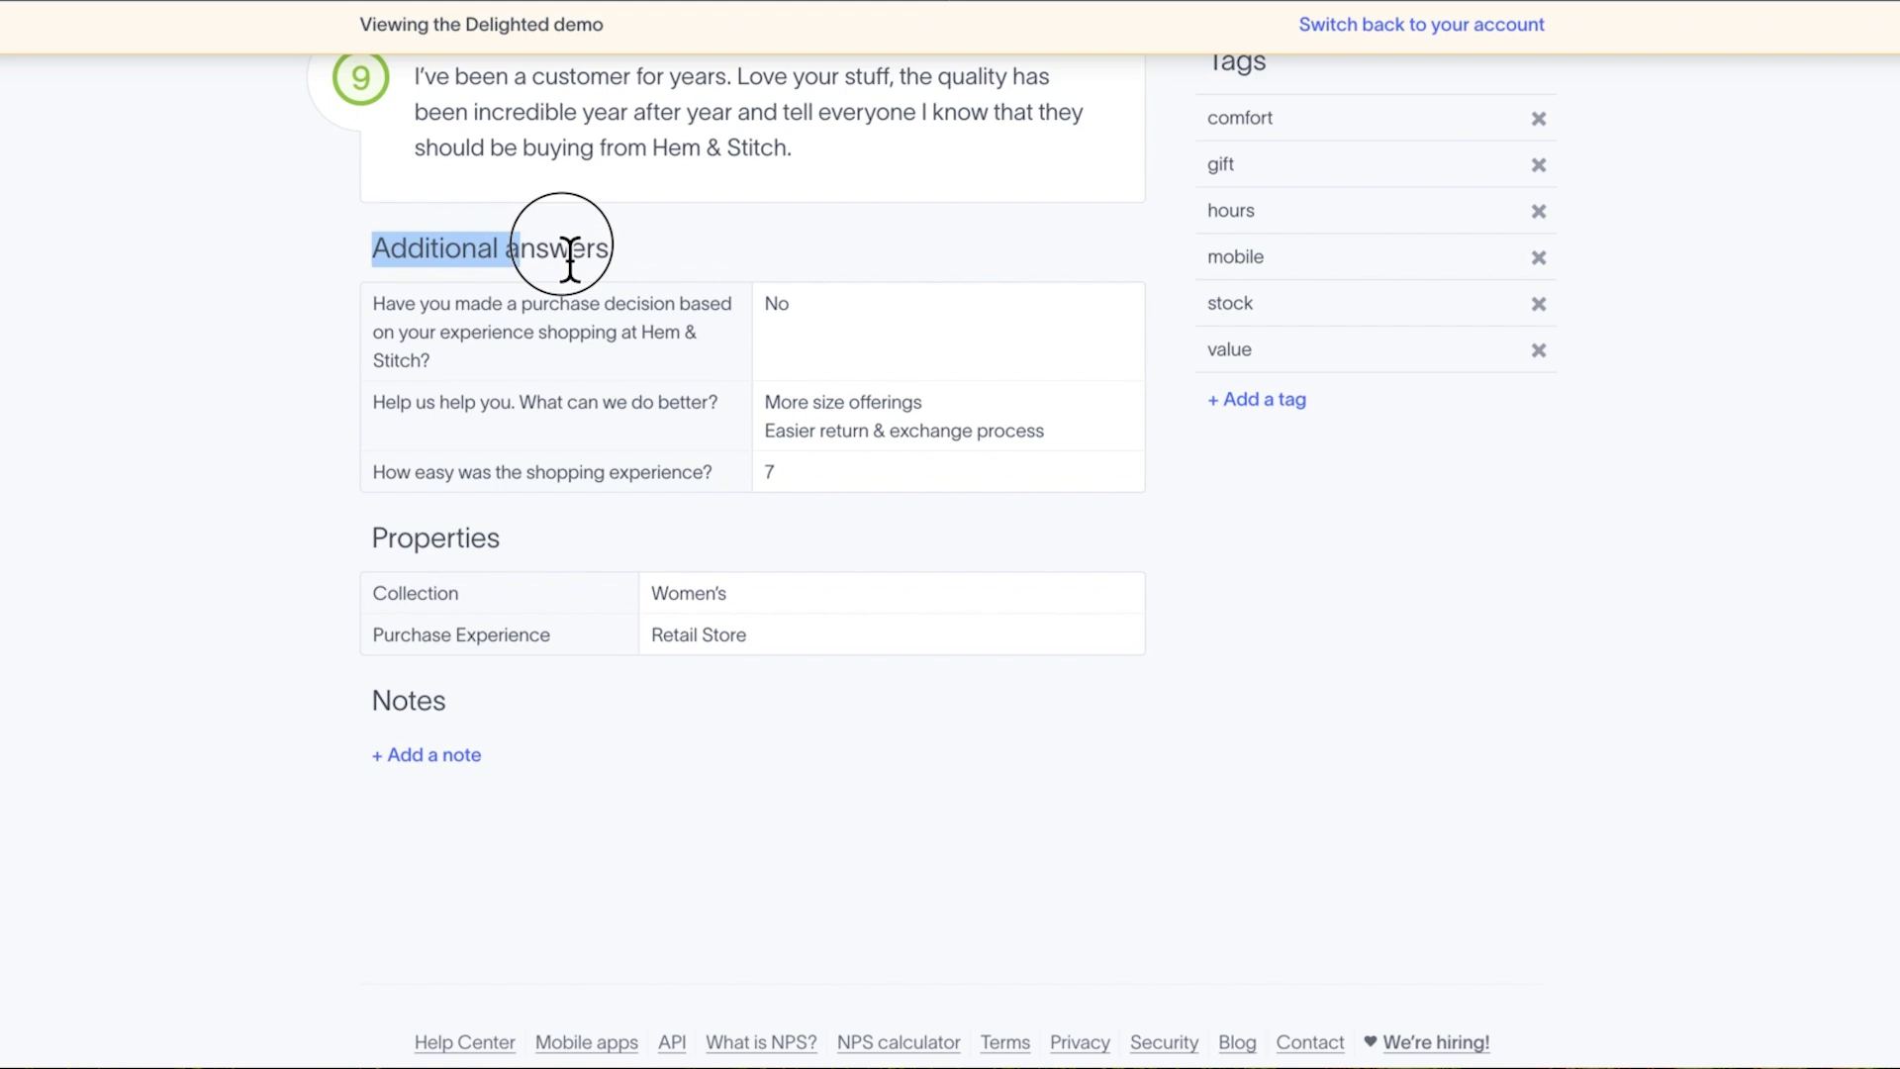
left_click(716, 241)
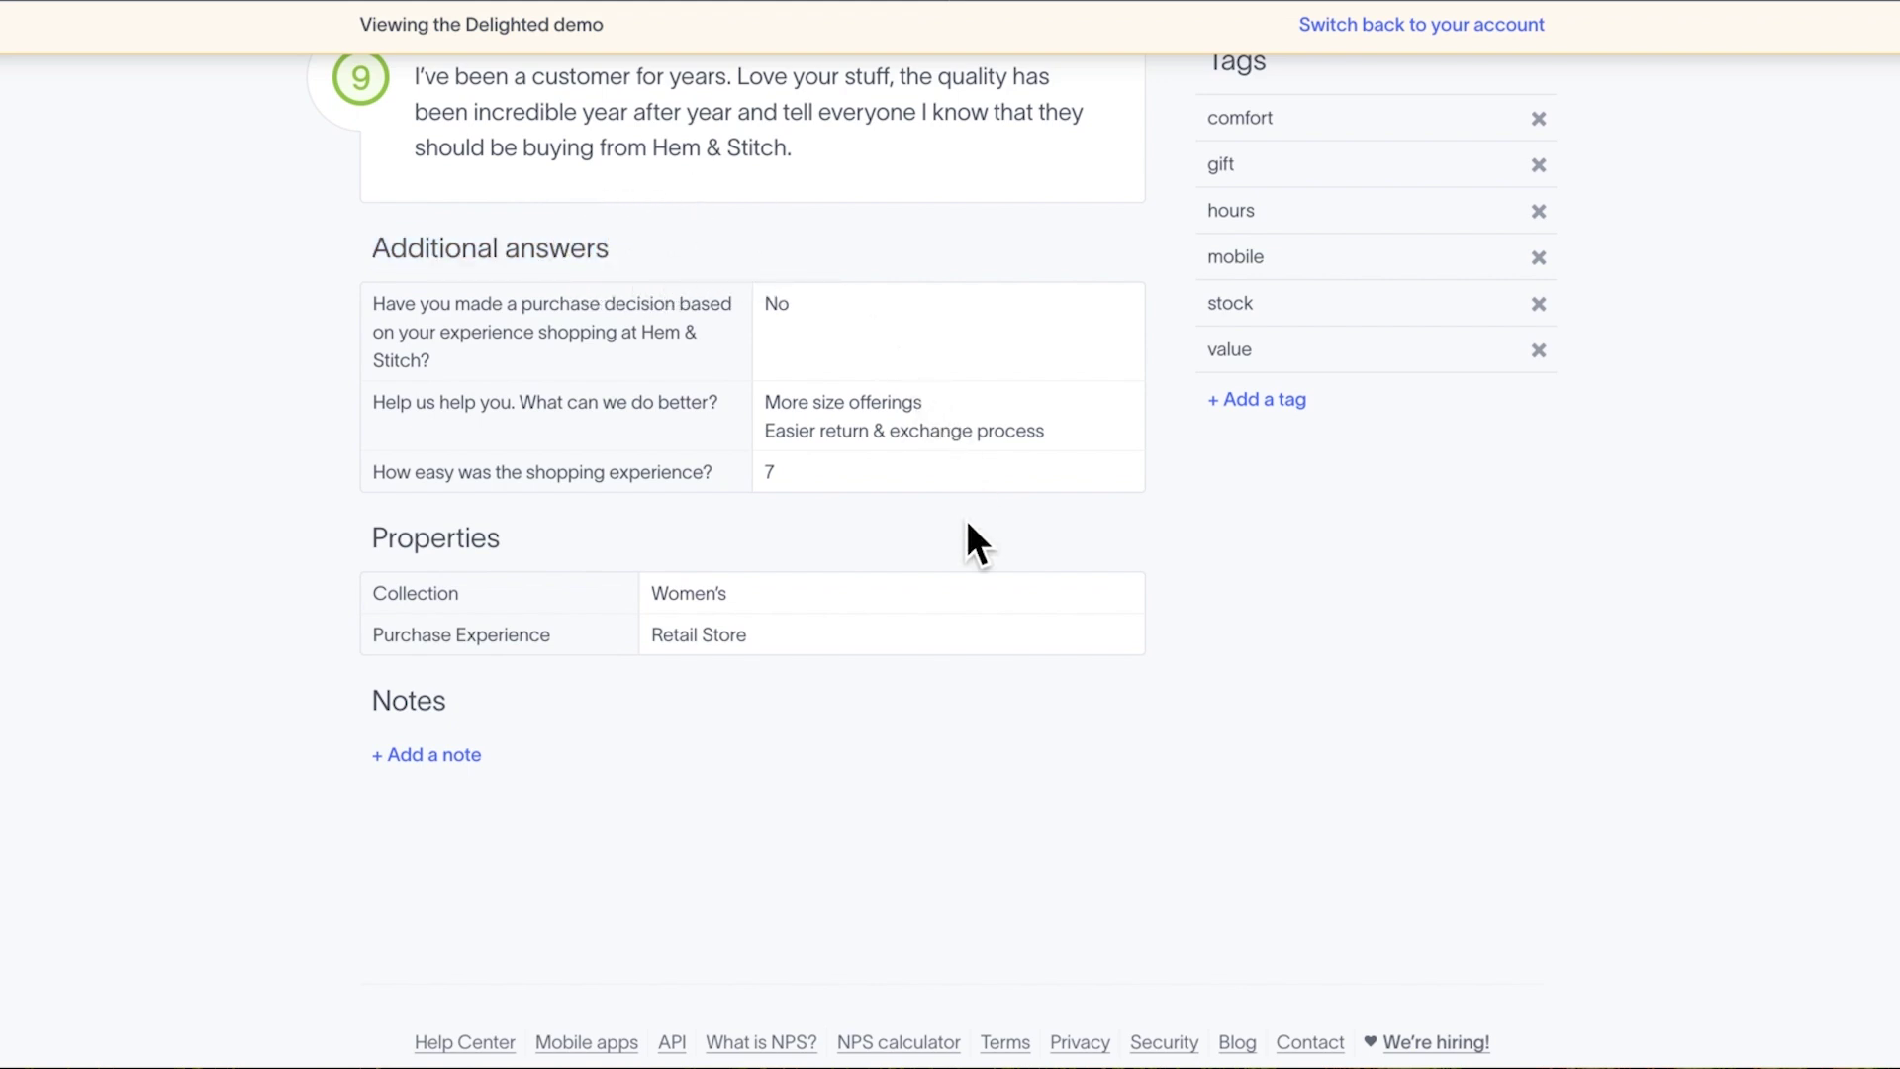
scroll(966, 519, "up", 3)
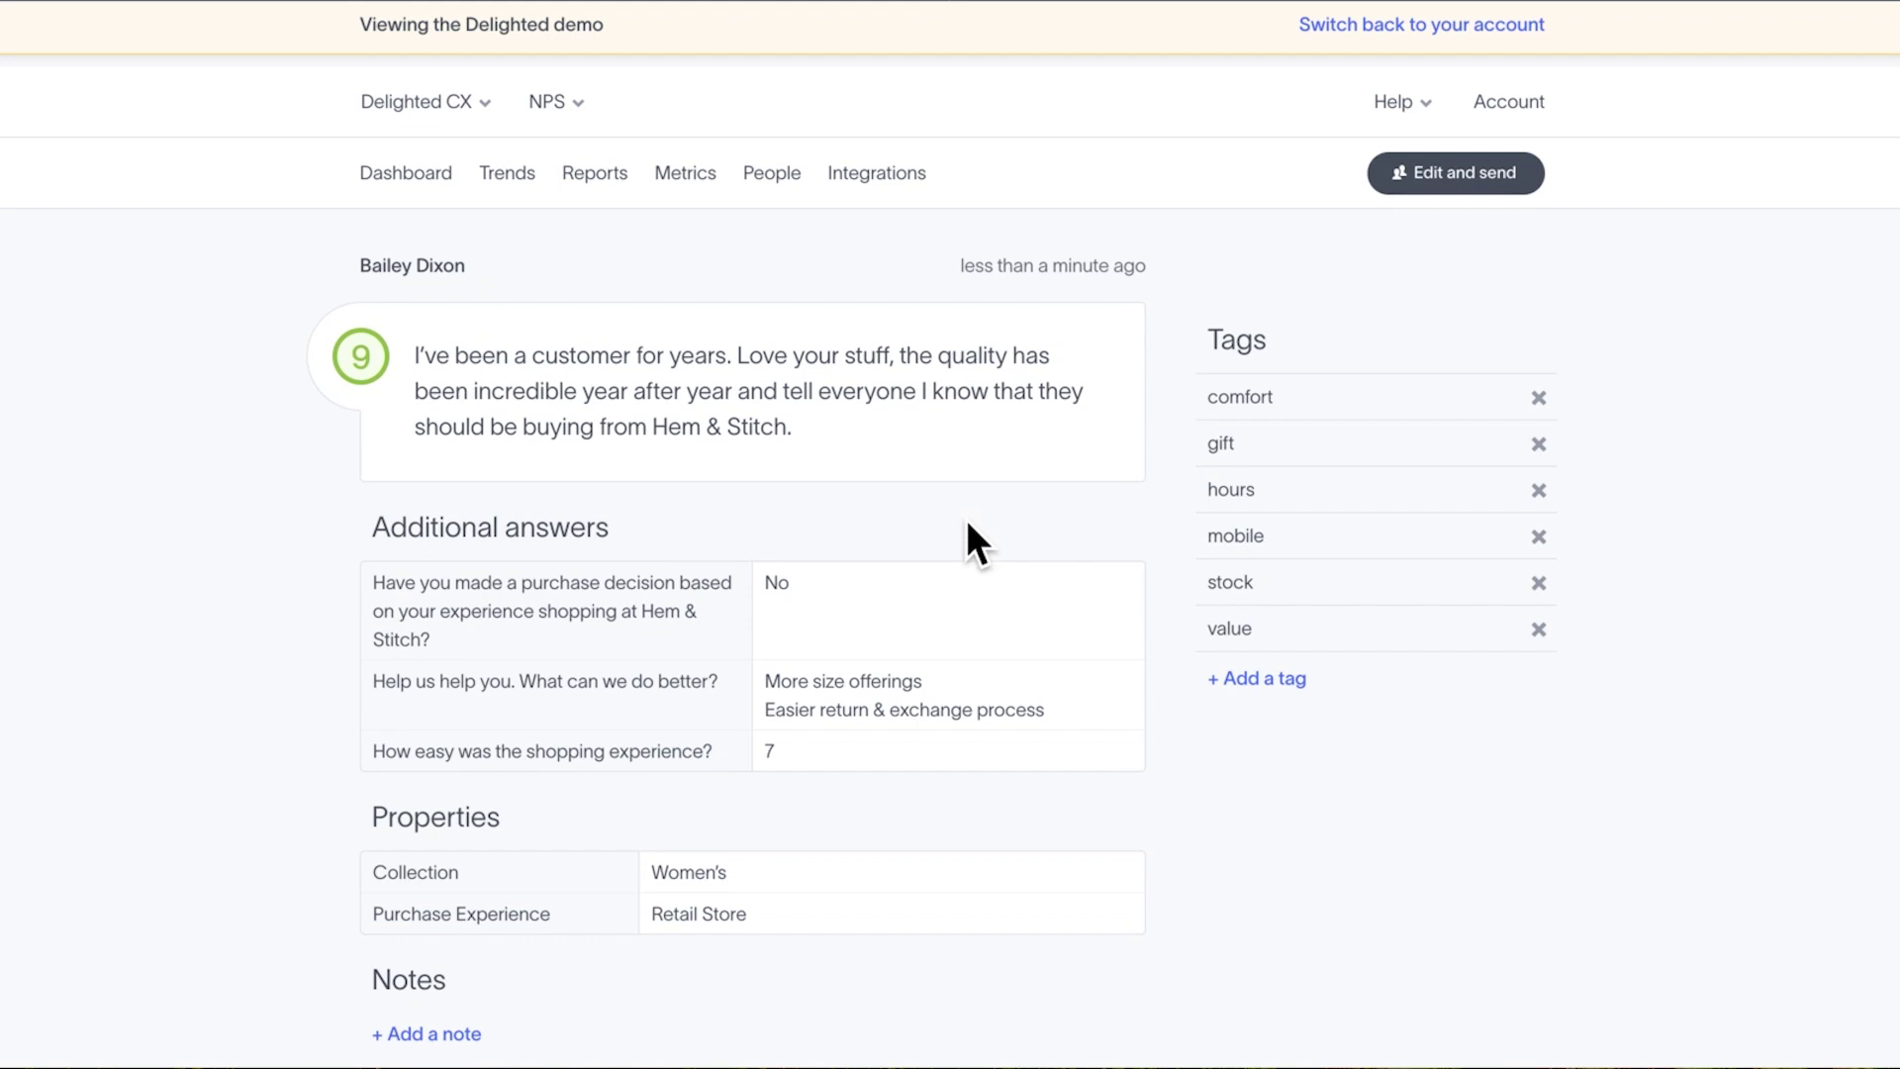
Open the Benchmarks report from the Reports page.
left_click(598, 161)
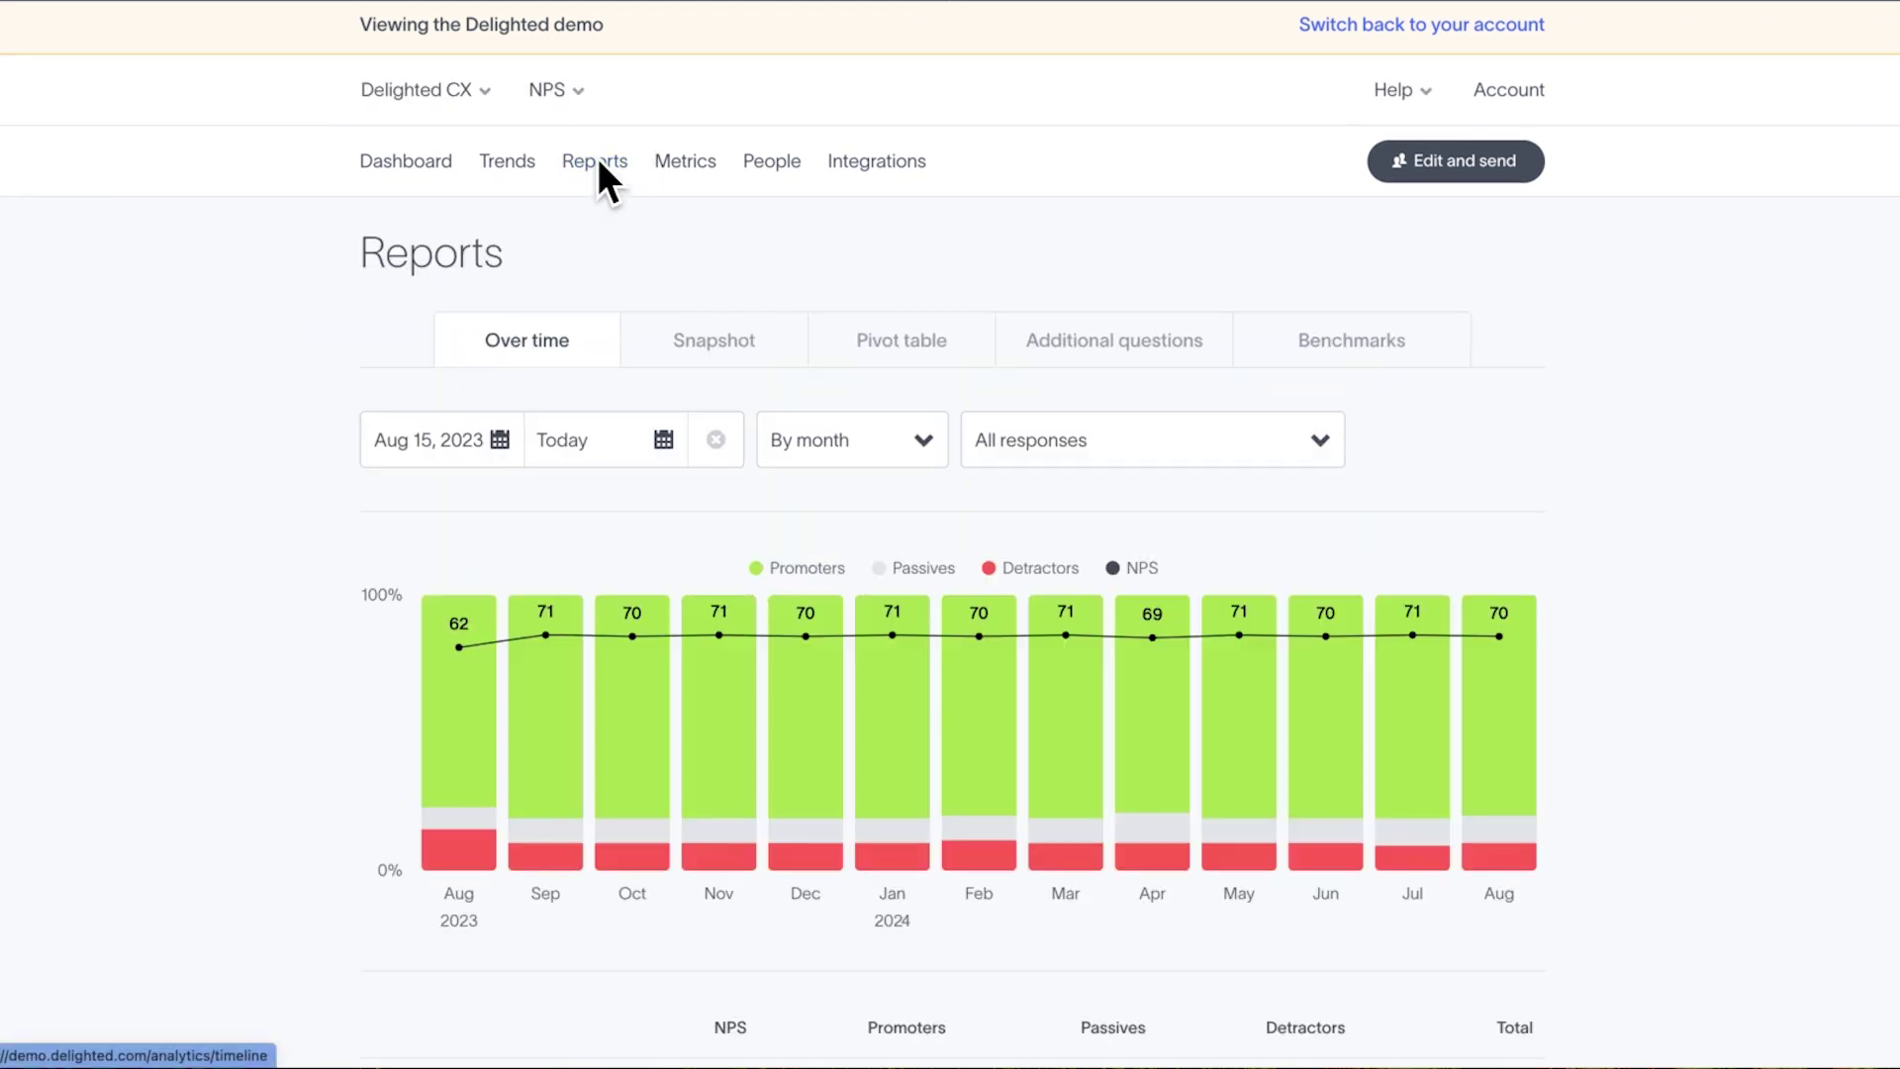
left_click(1373, 343)
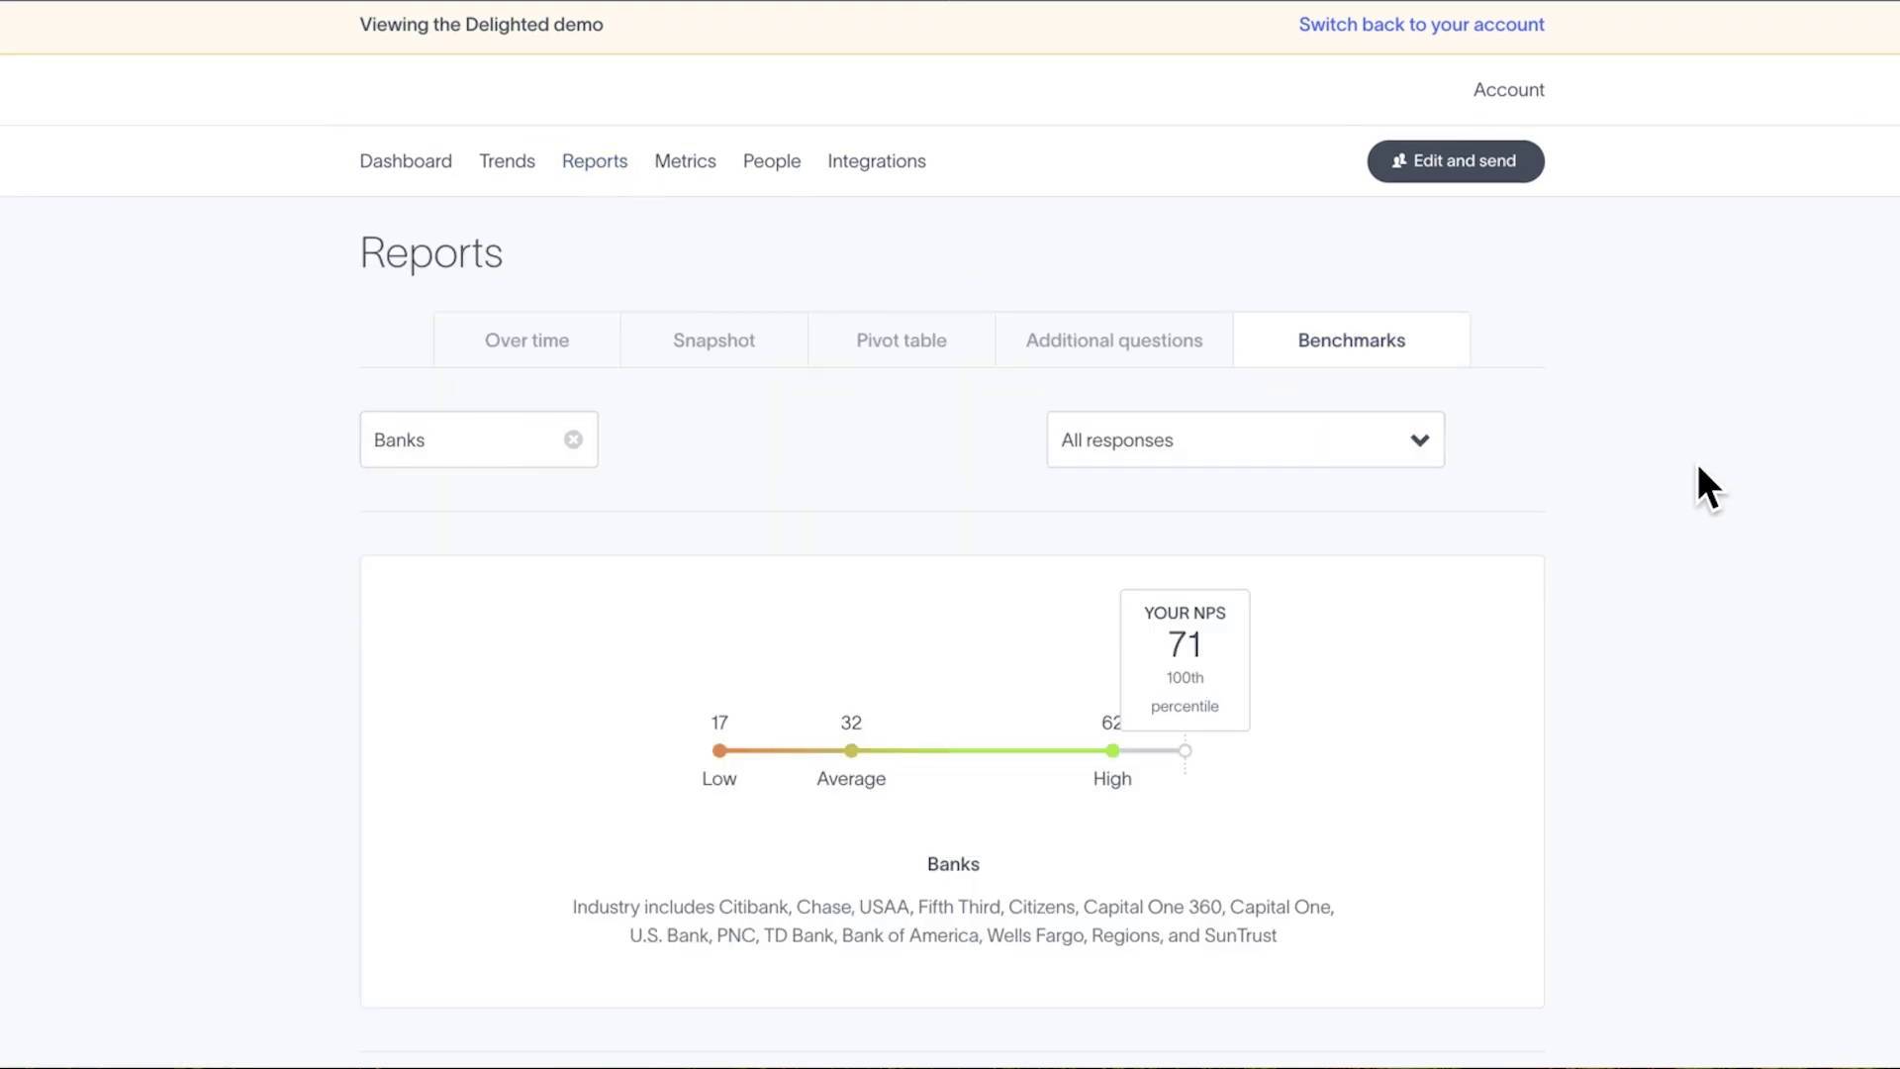
scroll(1714, 461, "down", 1)
scroll(1722, 483, "down", 1)
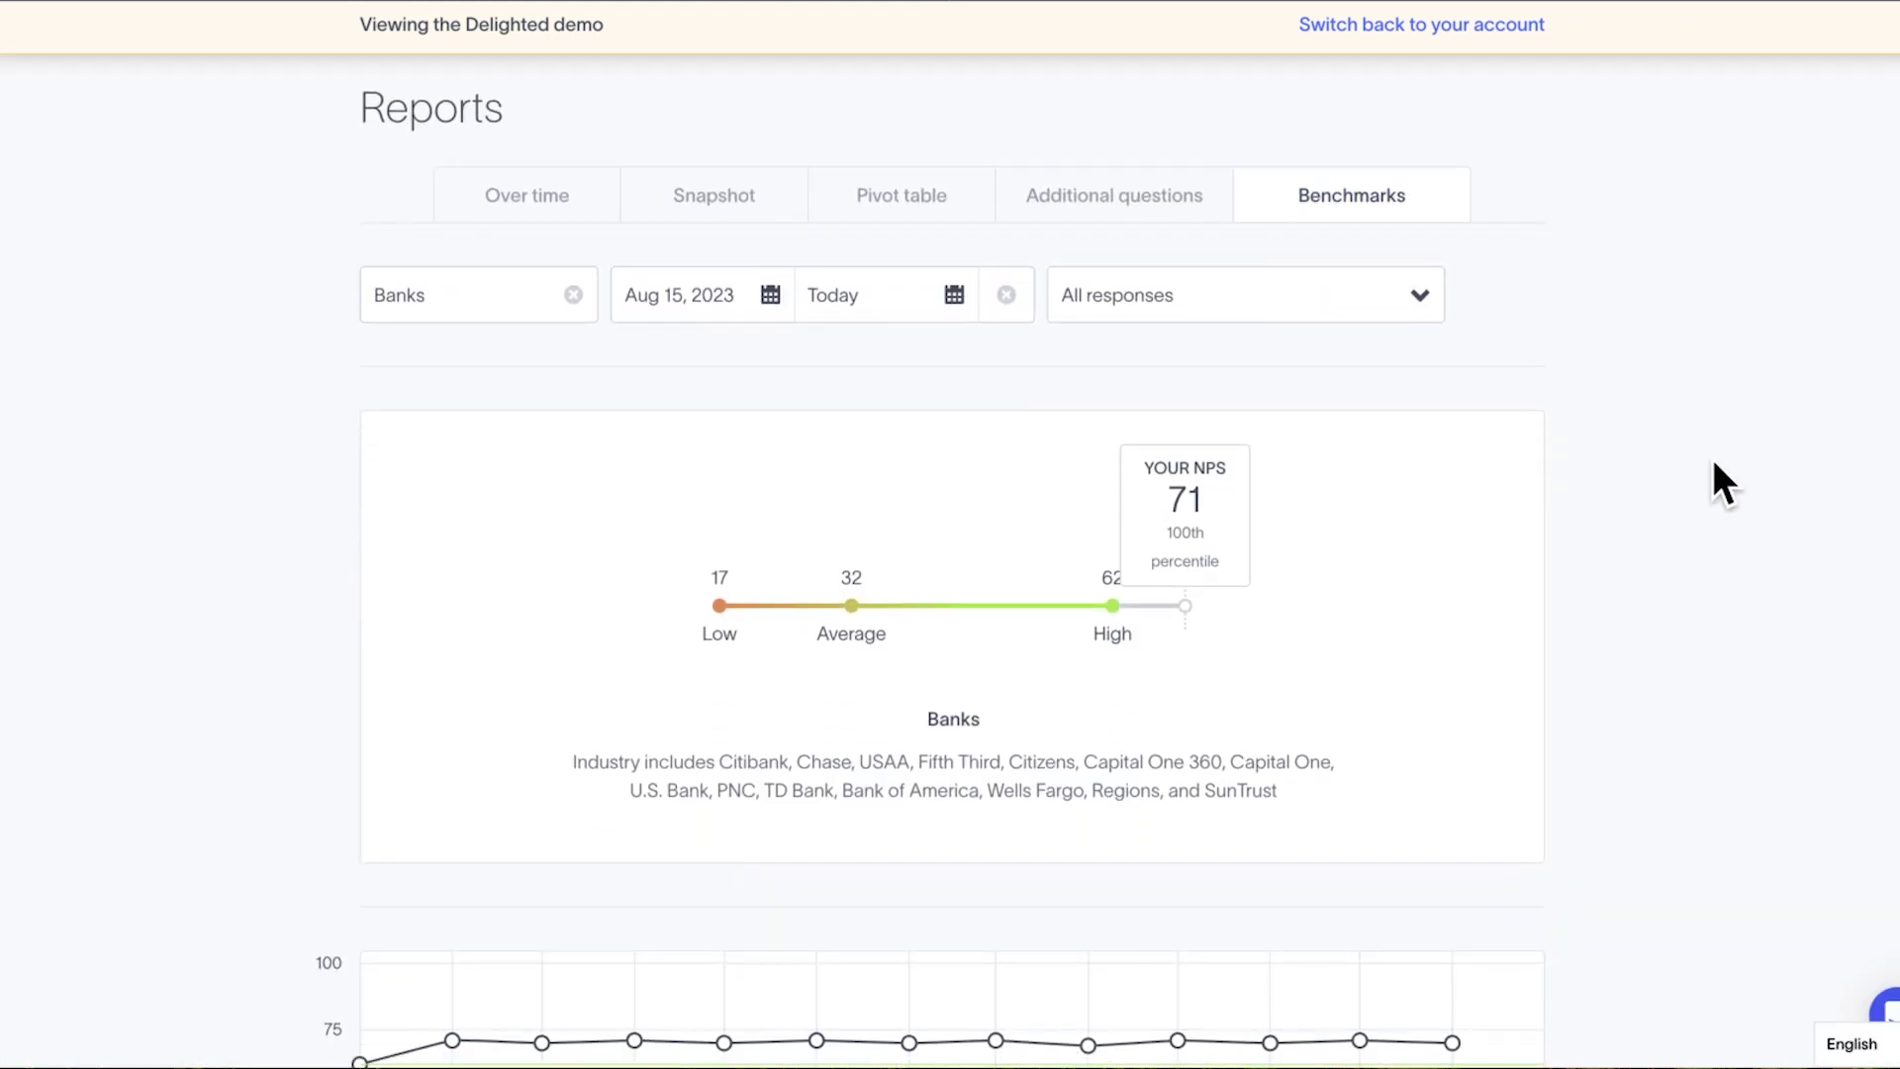
Change the benchmark industry from Banks to Software.
left_click(545, 295)
scroll(543, 480, "down", 1)
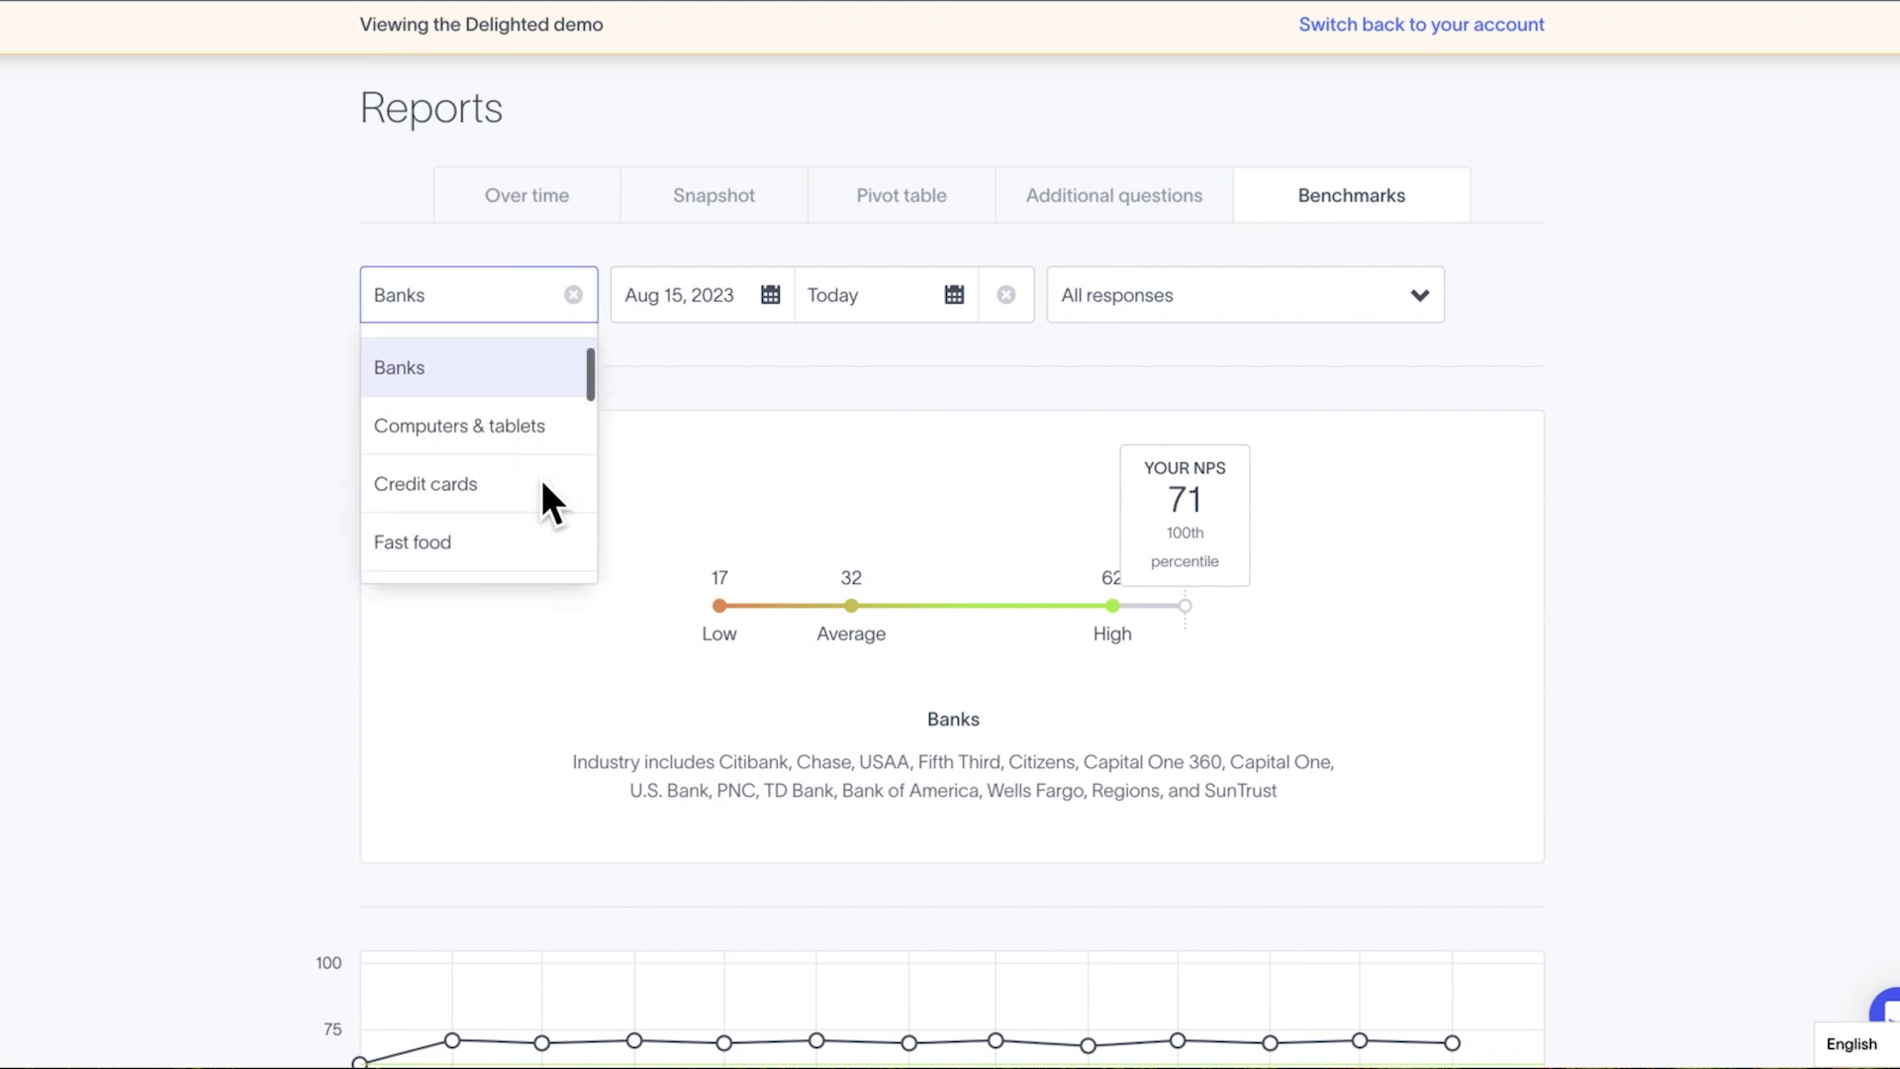
scroll(541, 475, "down", 5)
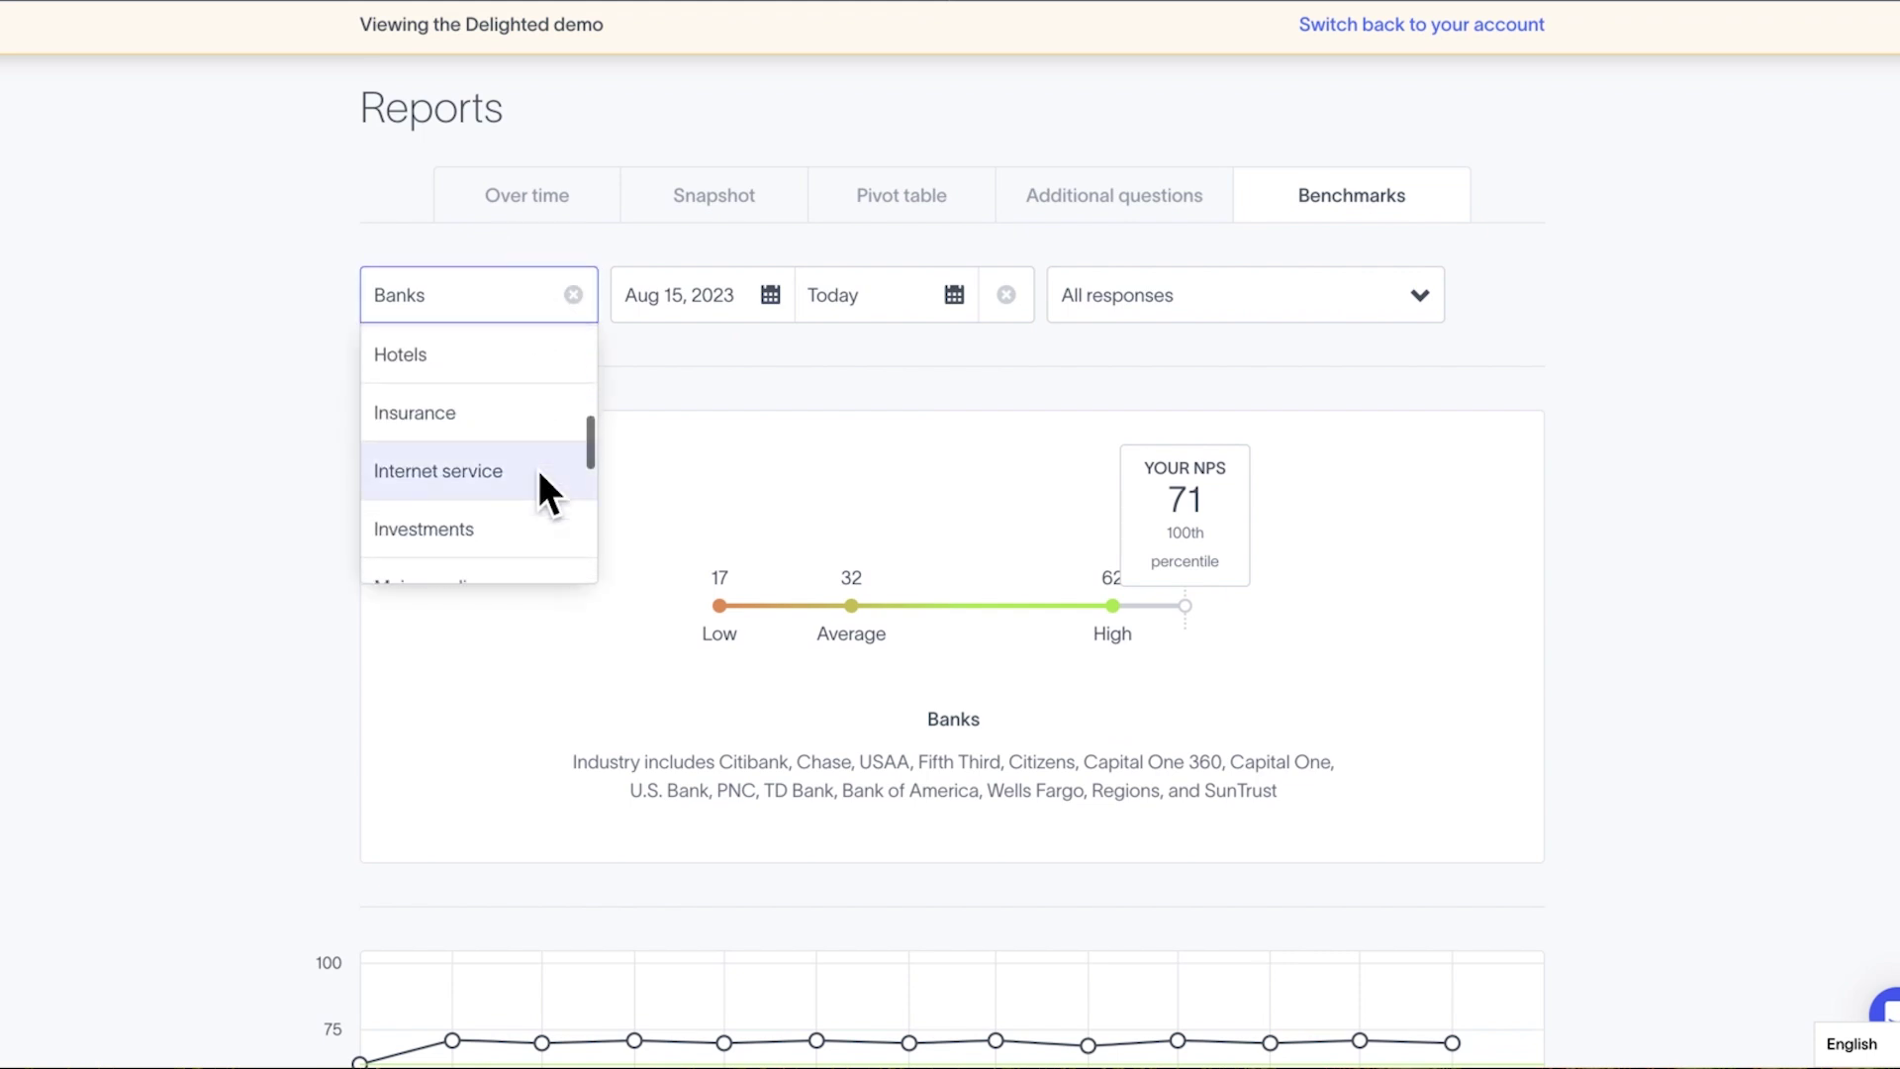
scroll(538, 469, "down", 2)
scroll(539, 469, "up", 2)
scroll(490, 455, "down", 1)
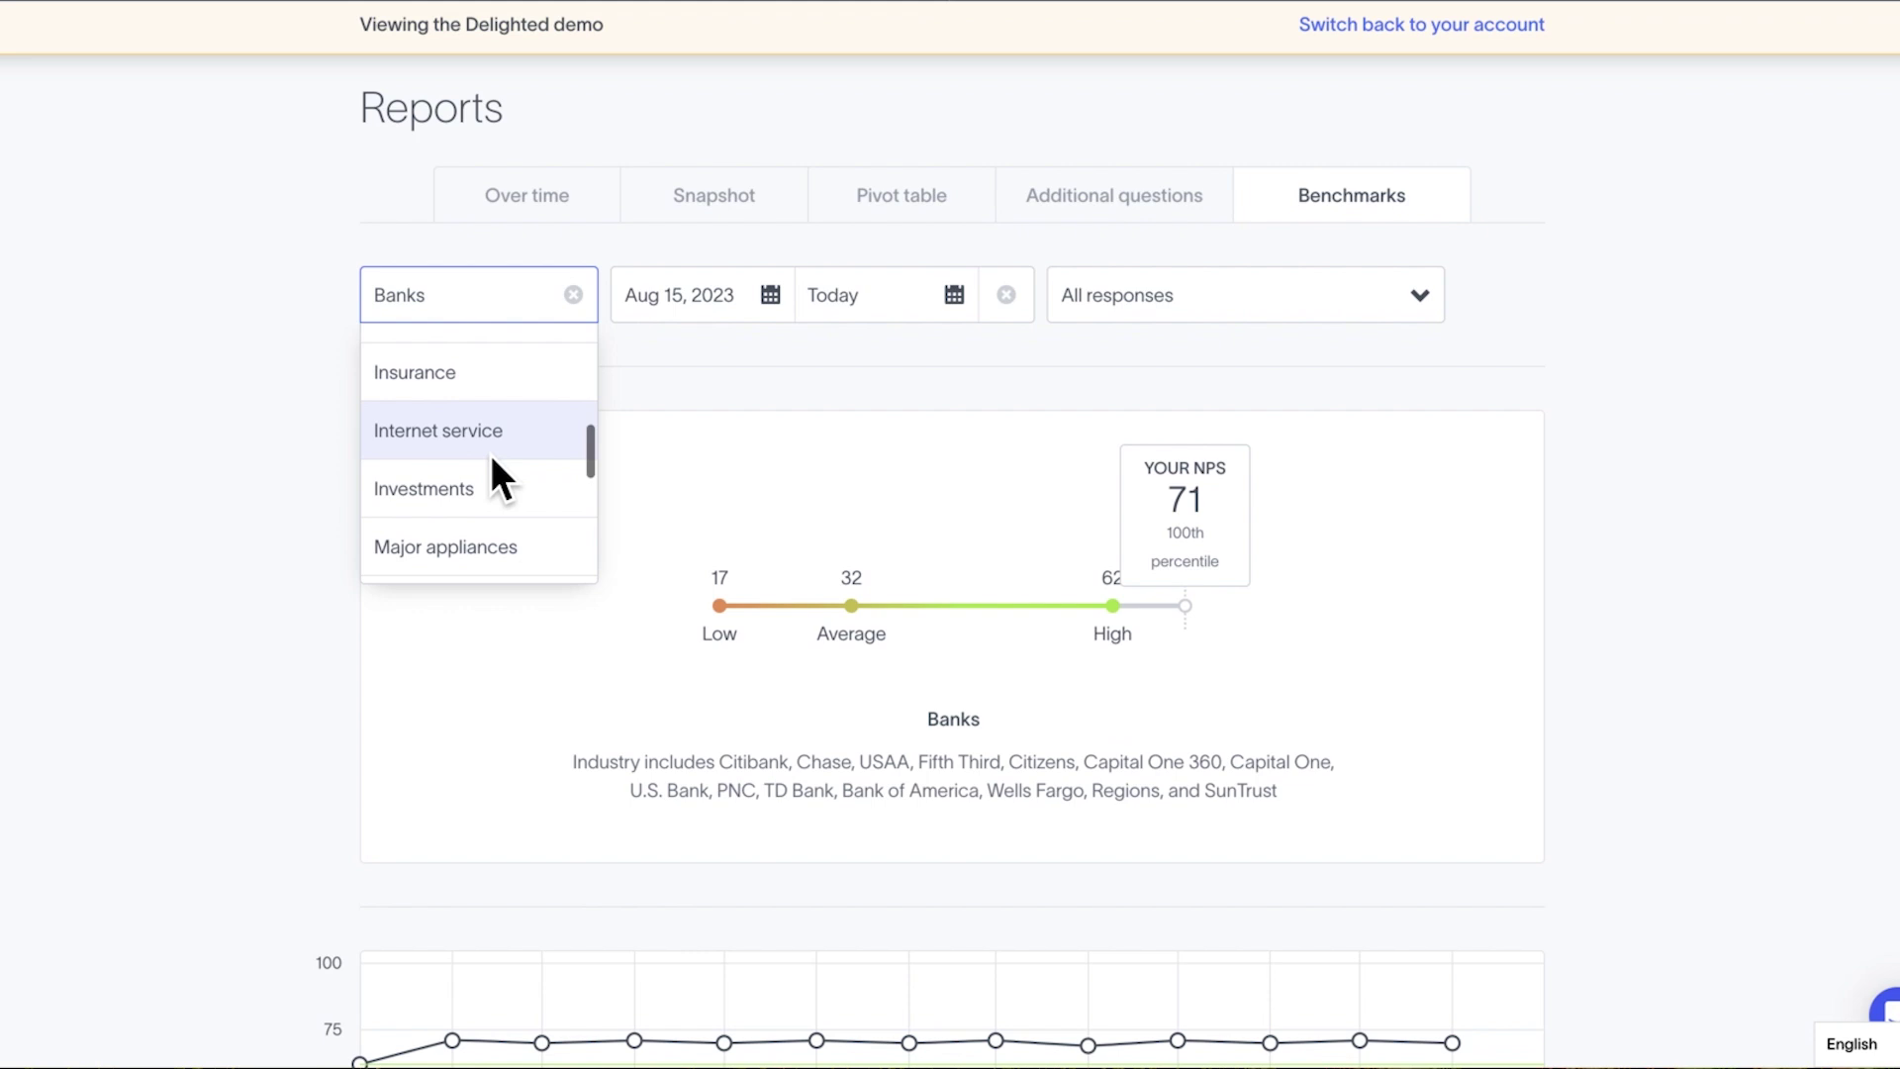
scroll(490, 454, "down", 5)
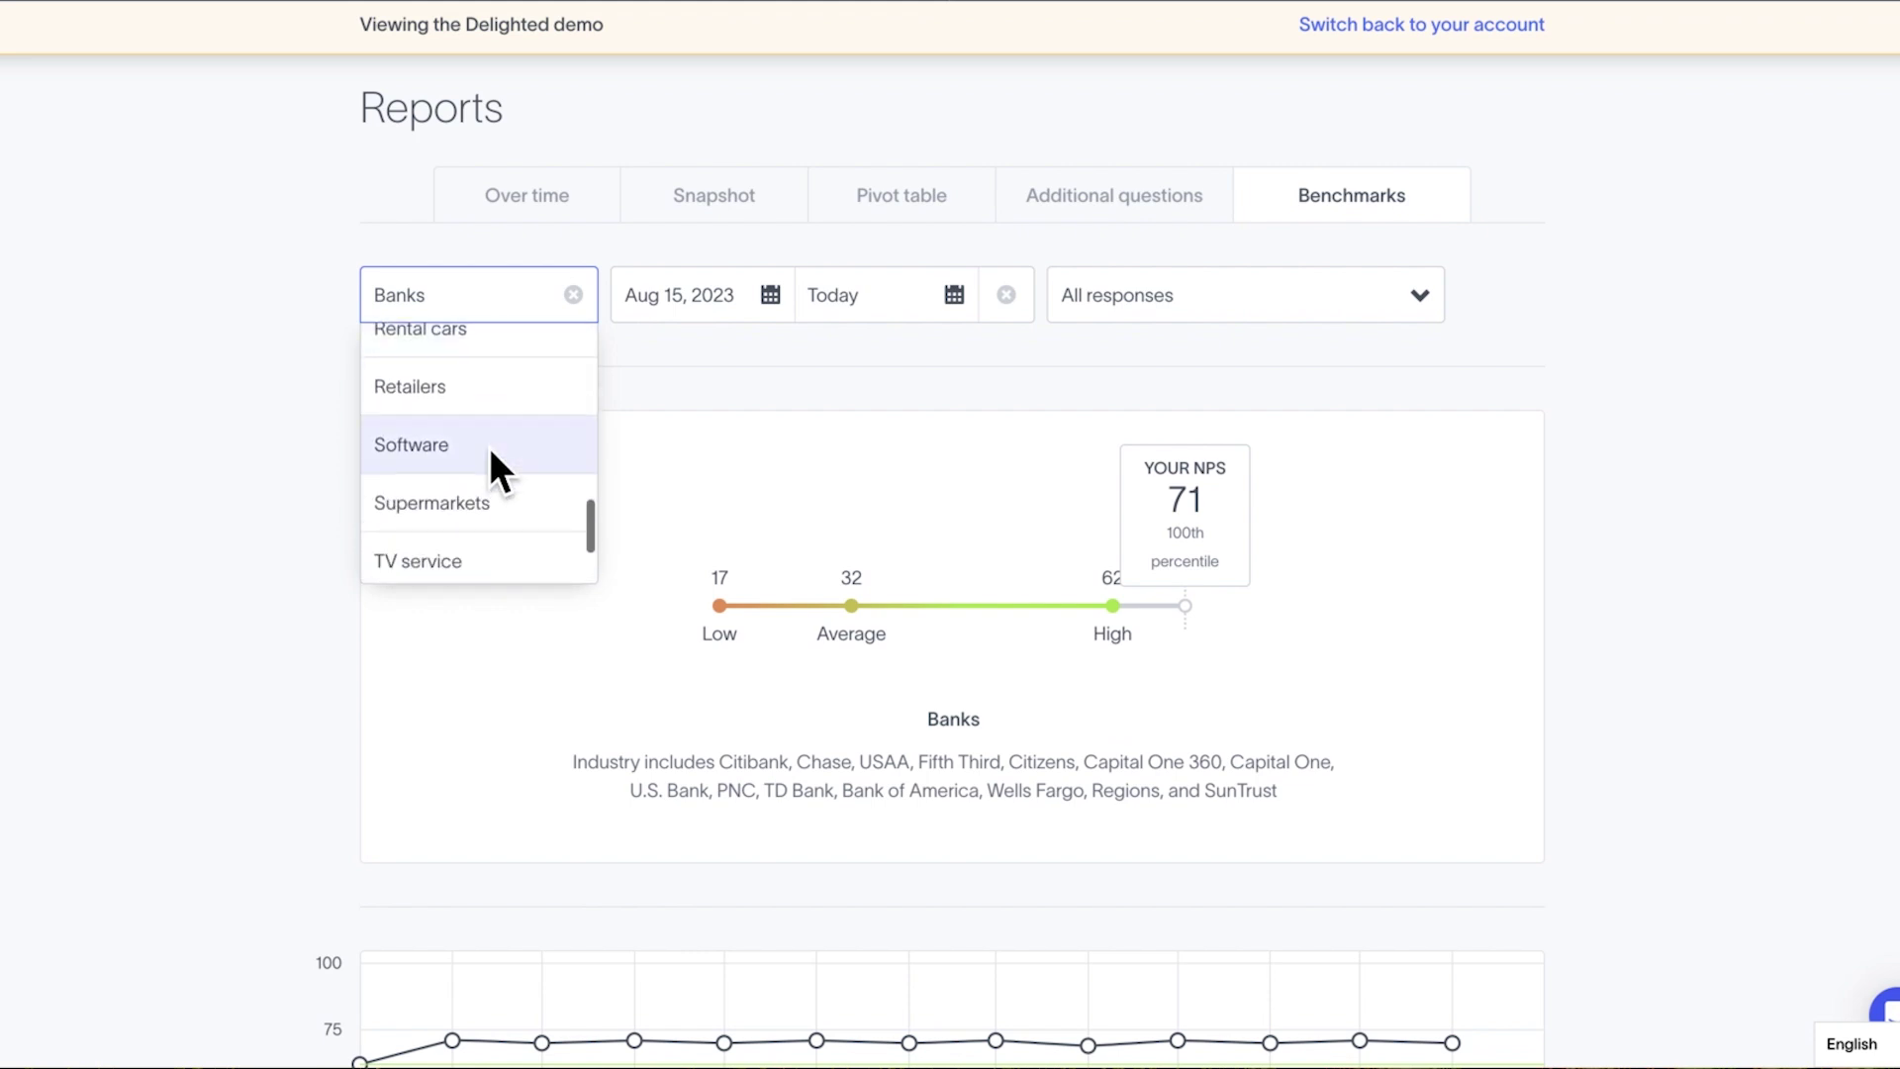
left_click(488, 448)
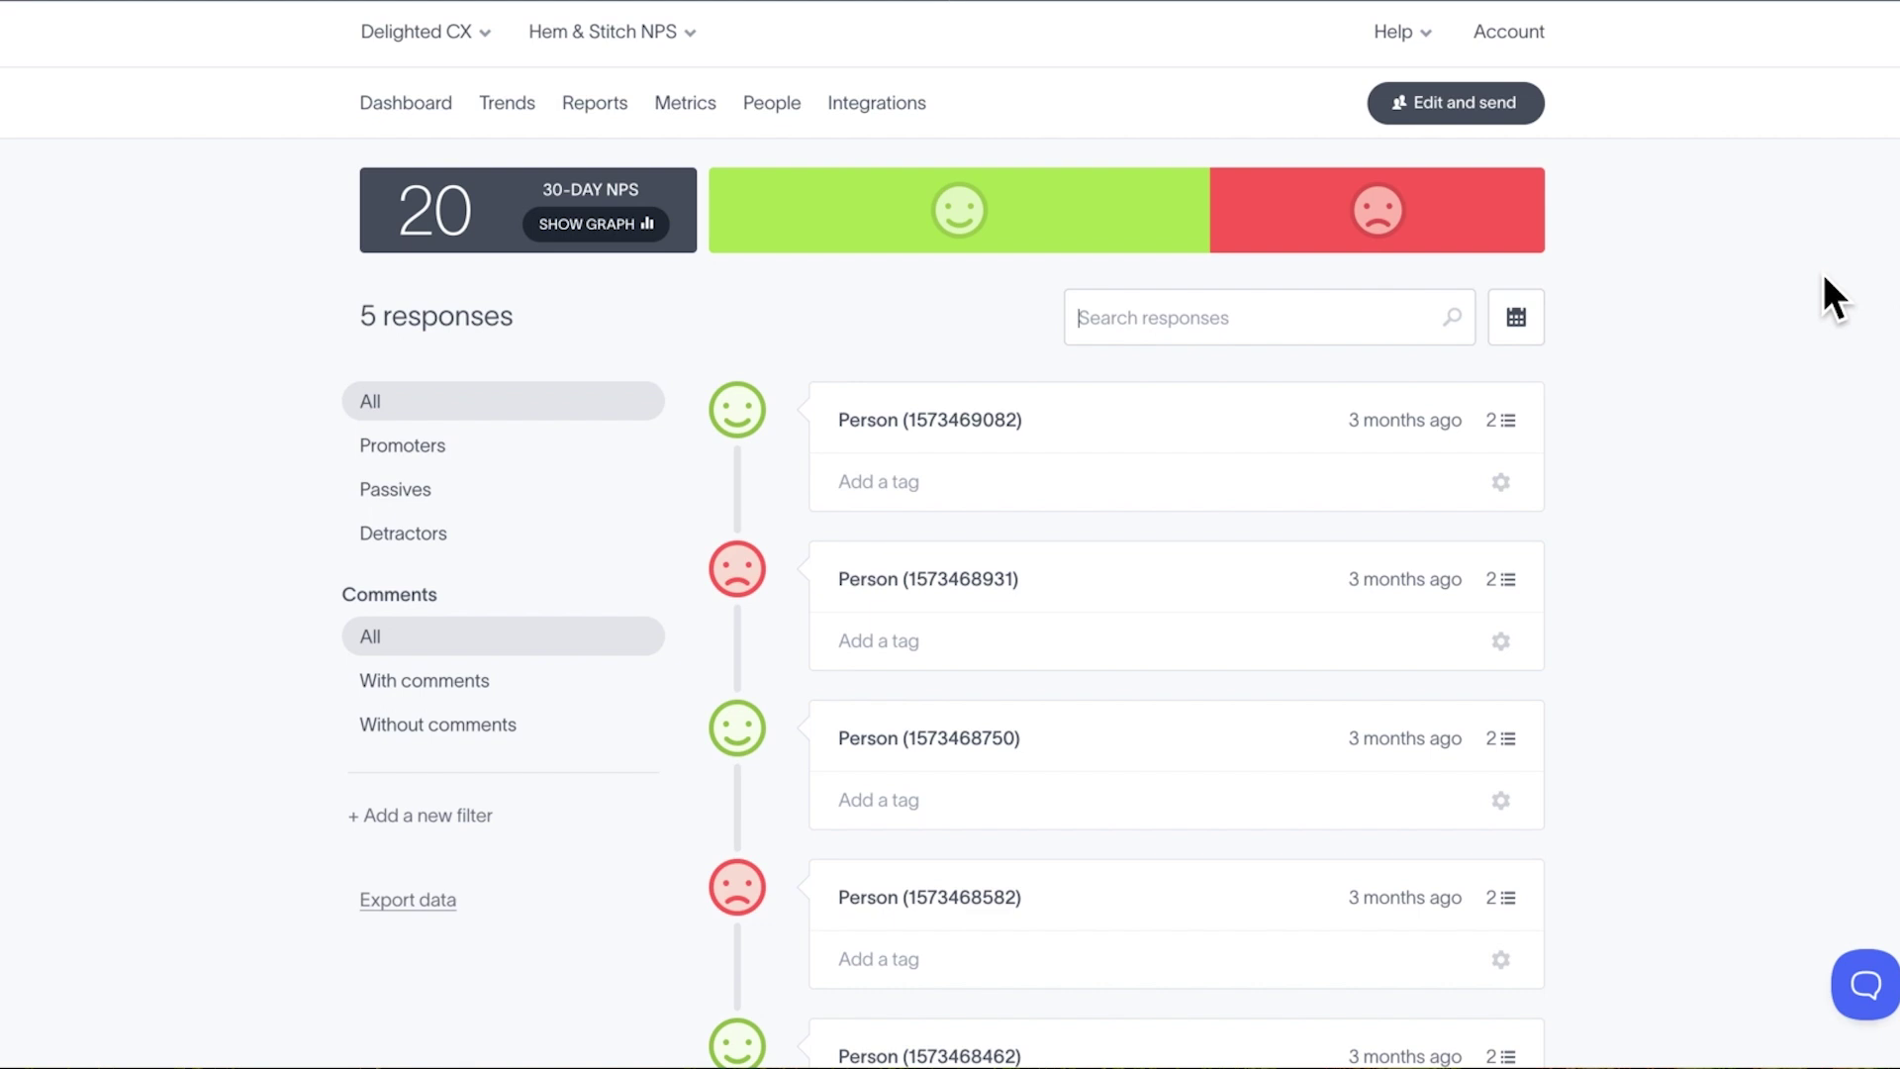
Open the Email digests settings and look through the example digest email.
left_click(1522, 38)
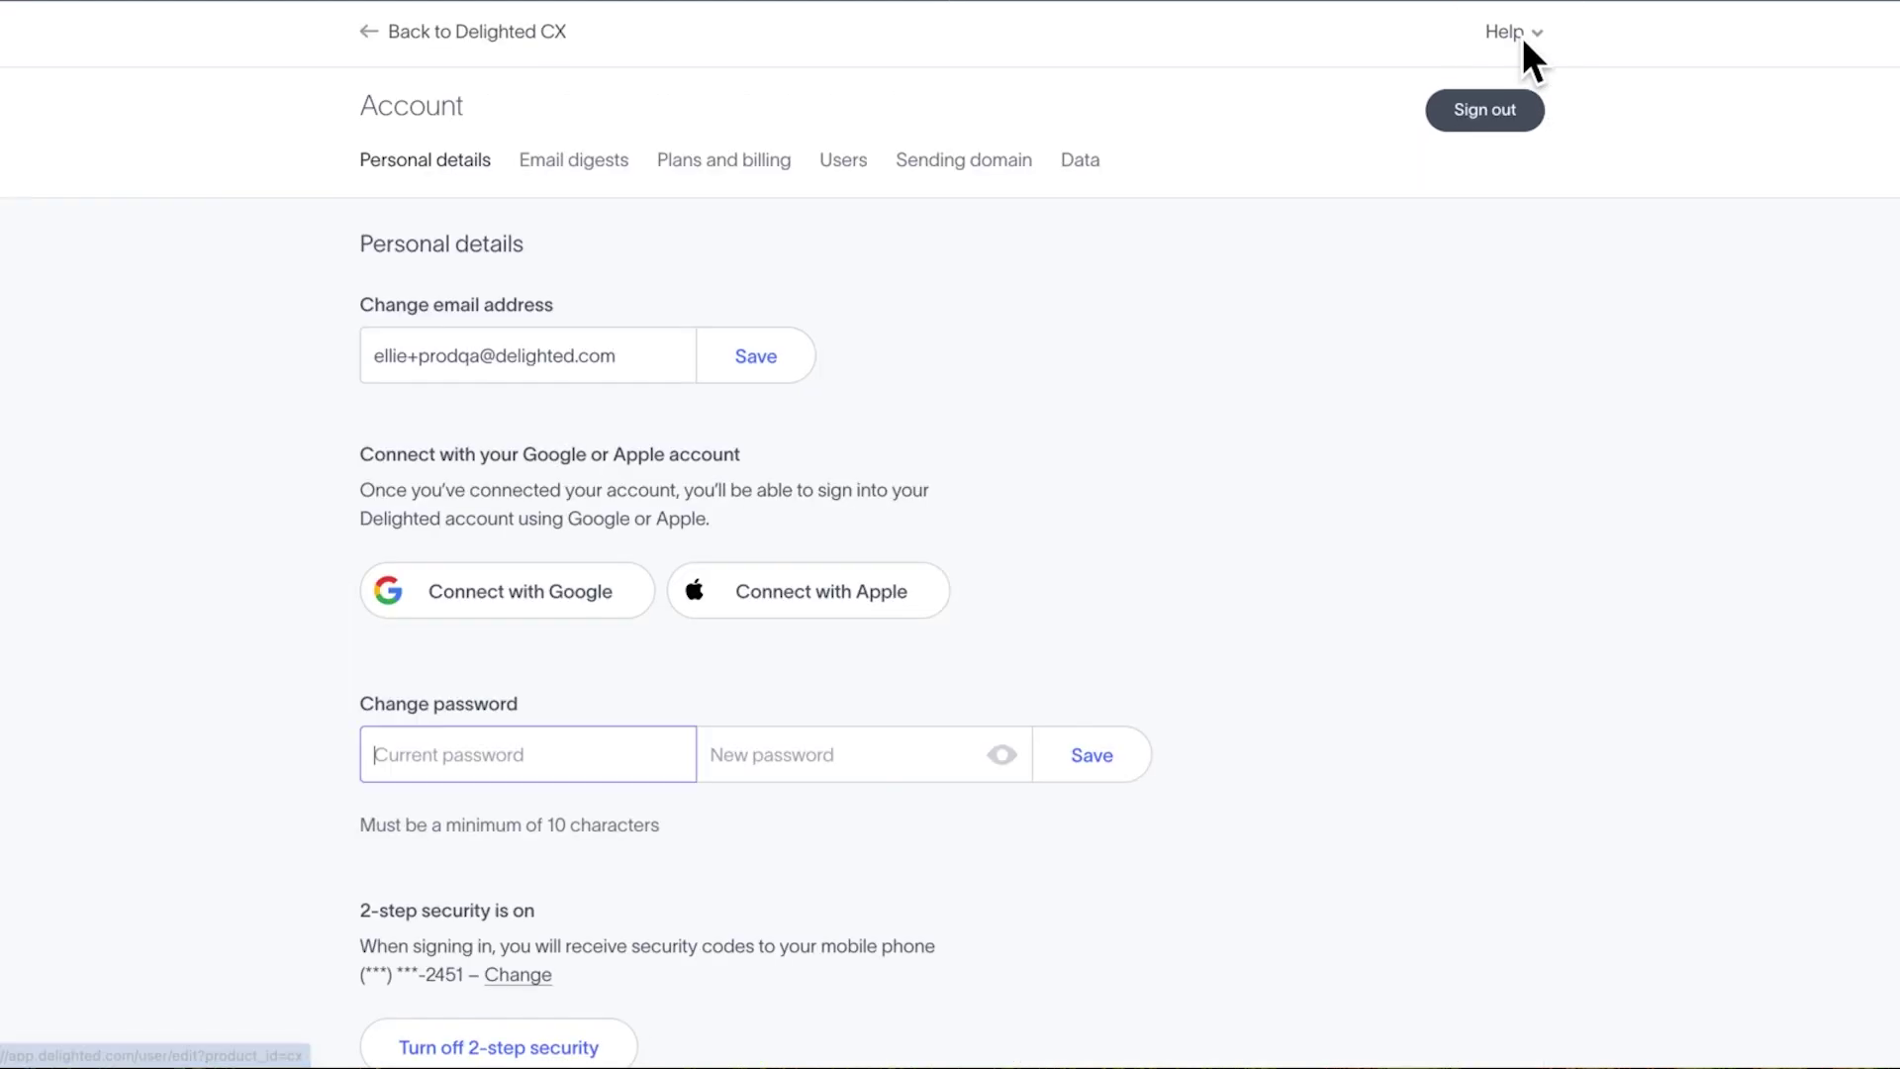
left_click(542, 158)
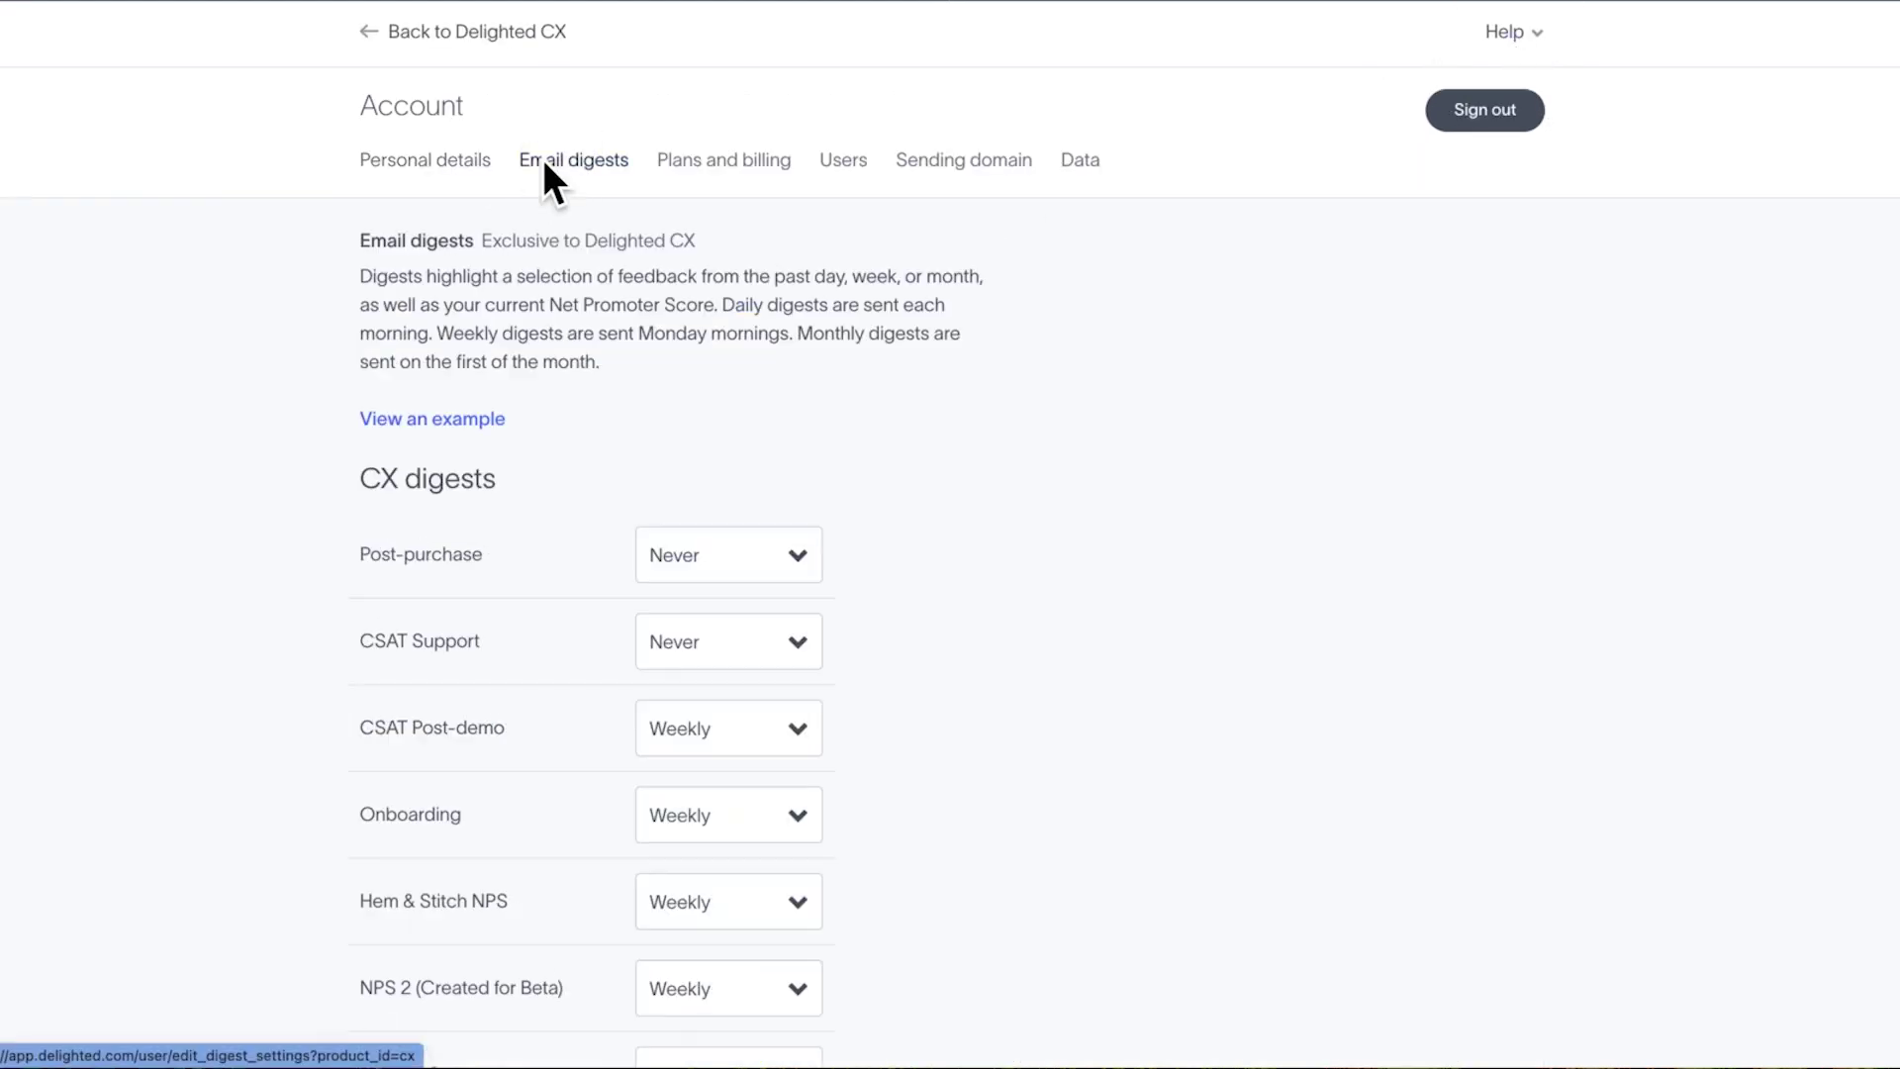
left_click(483, 419)
scroll(1280, 527, "down", 2)
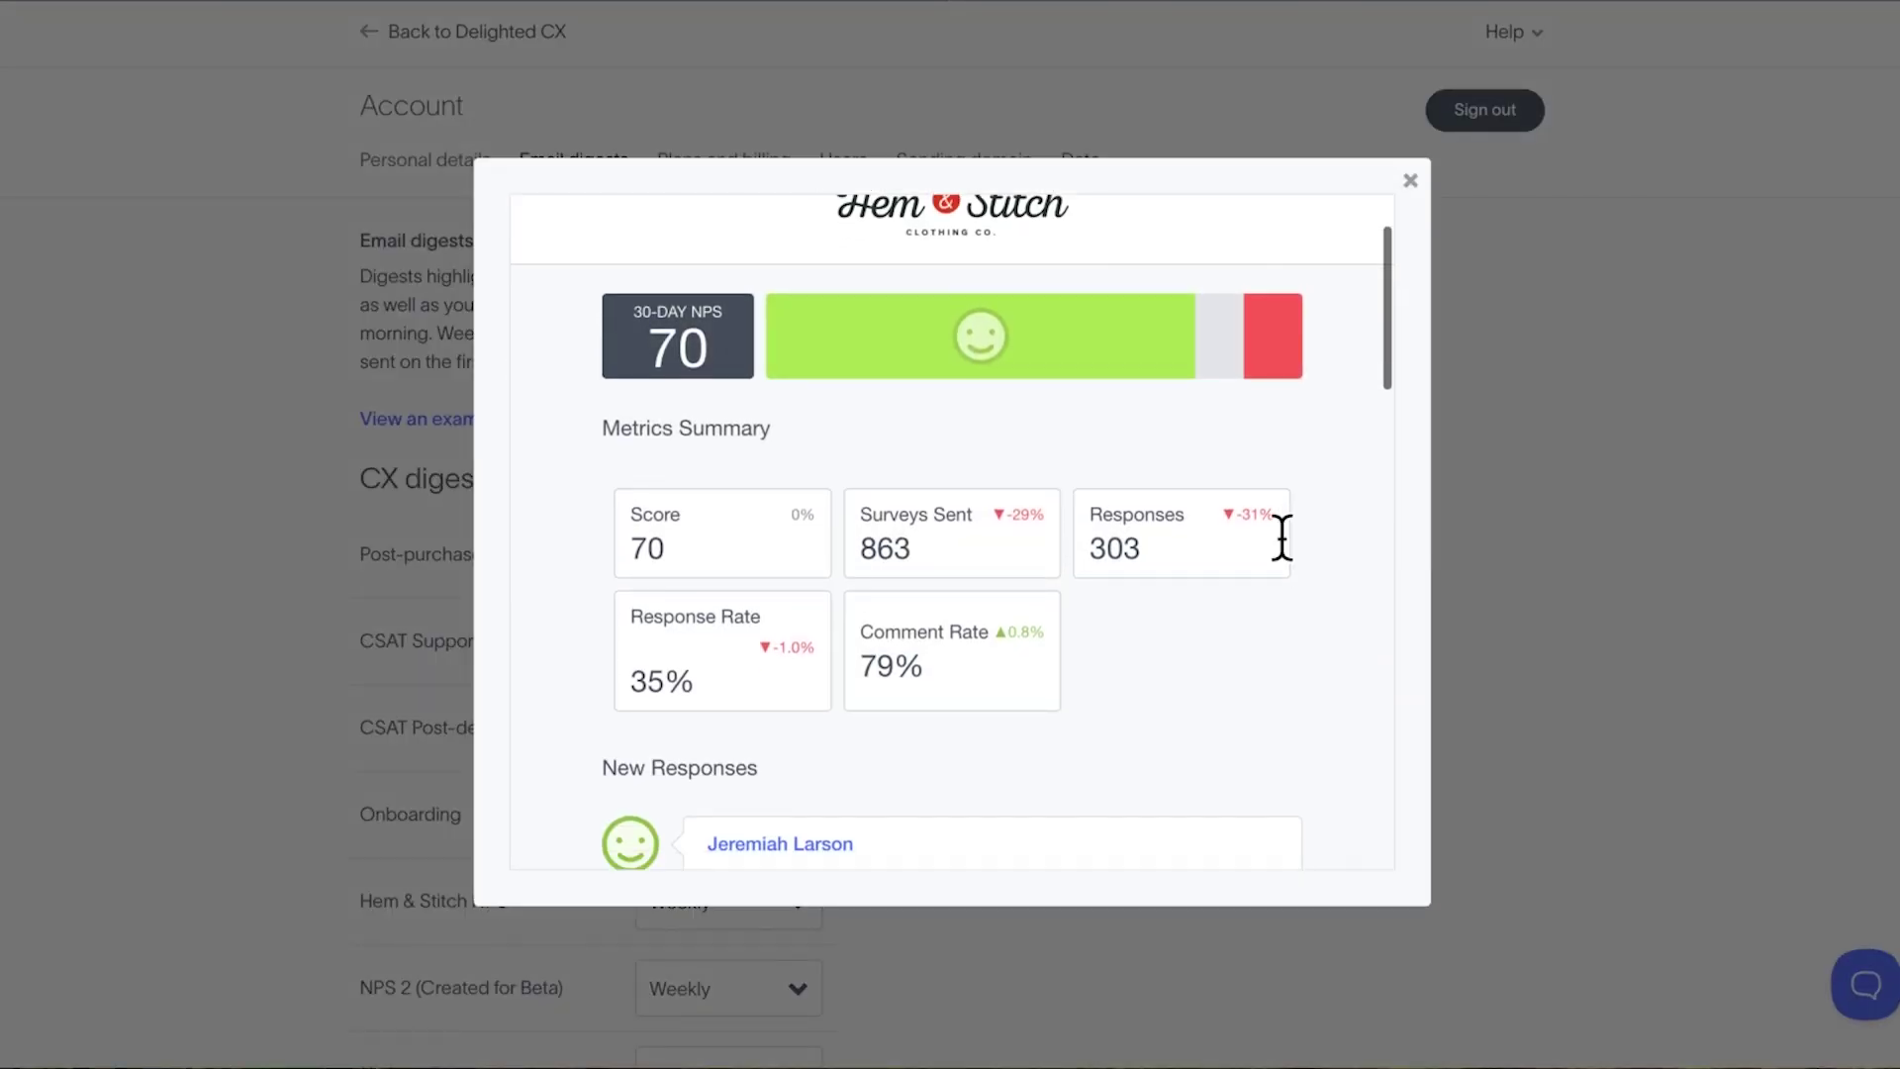
scroll(1282, 538, "down", 2)
scroll(1376, 543, "down", 3)
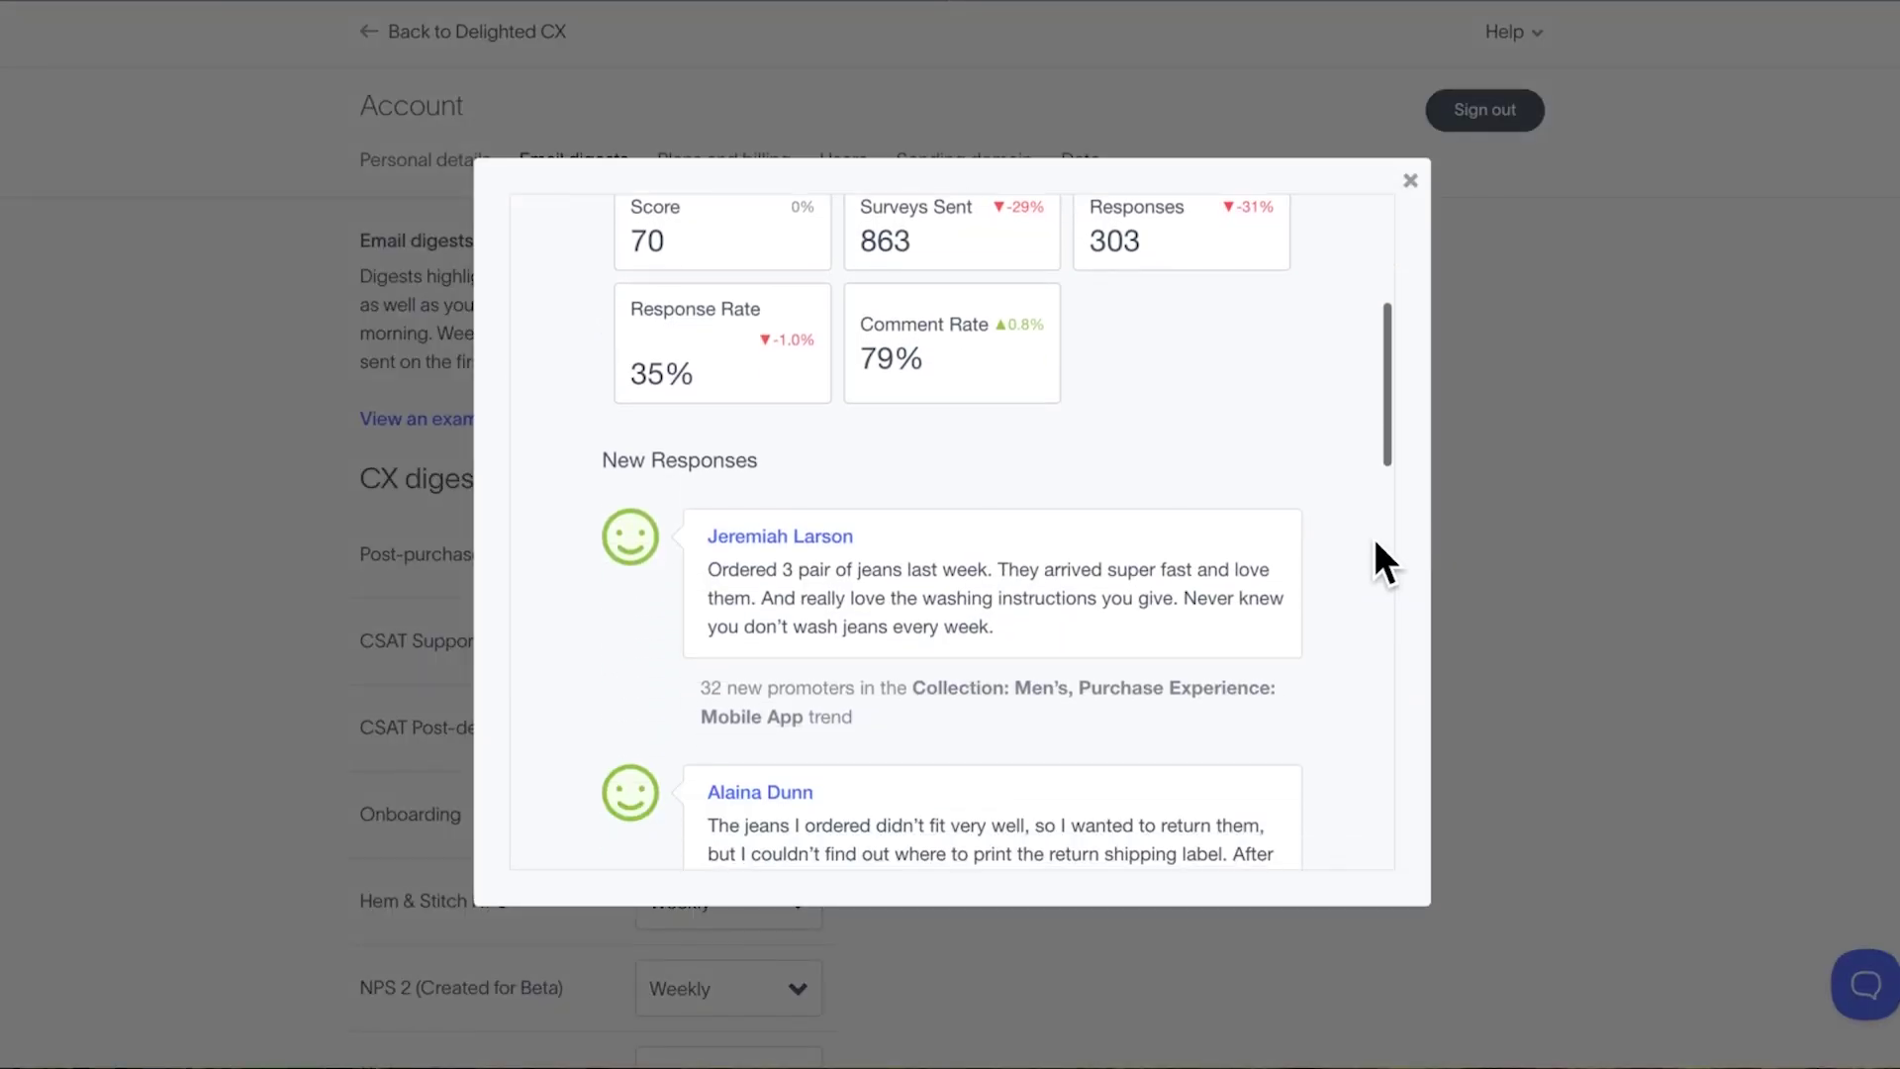
scroll(1376, 543, "down", 1)
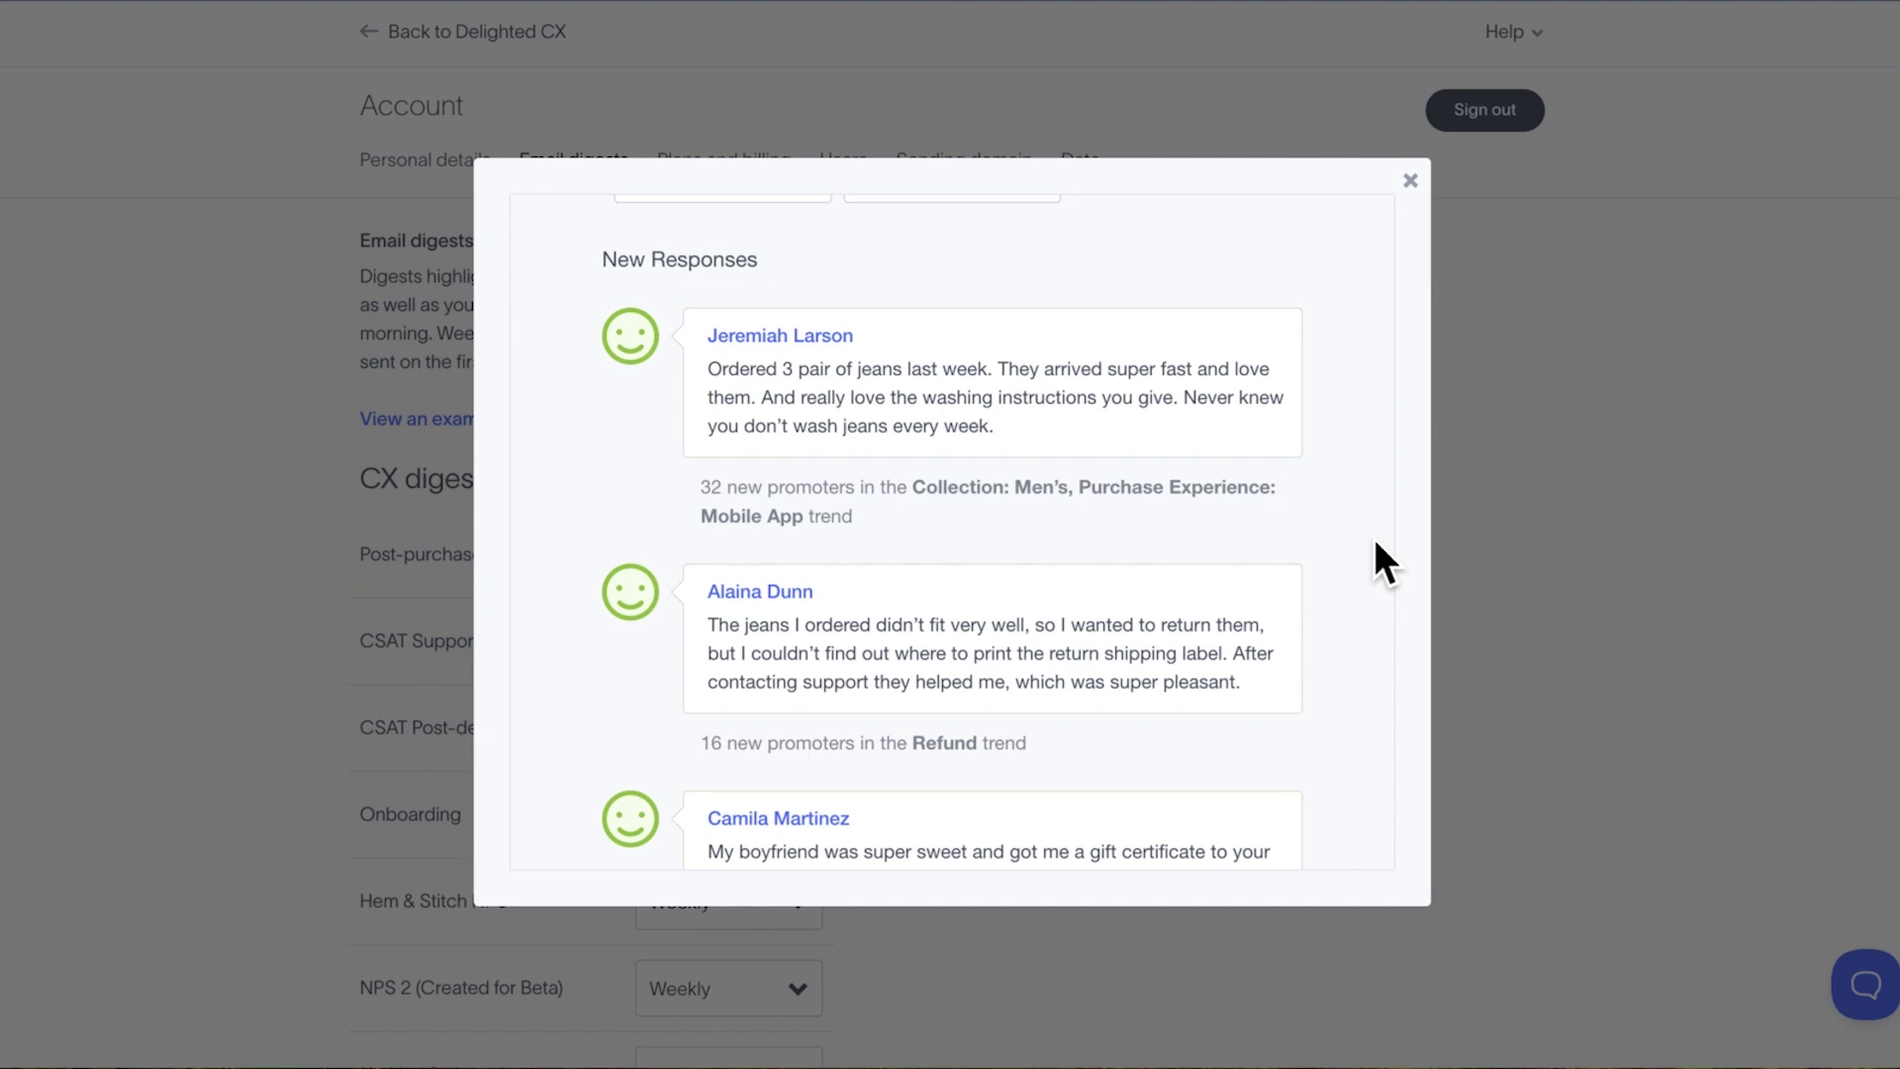
scroll(1376, 543, "down", 3)
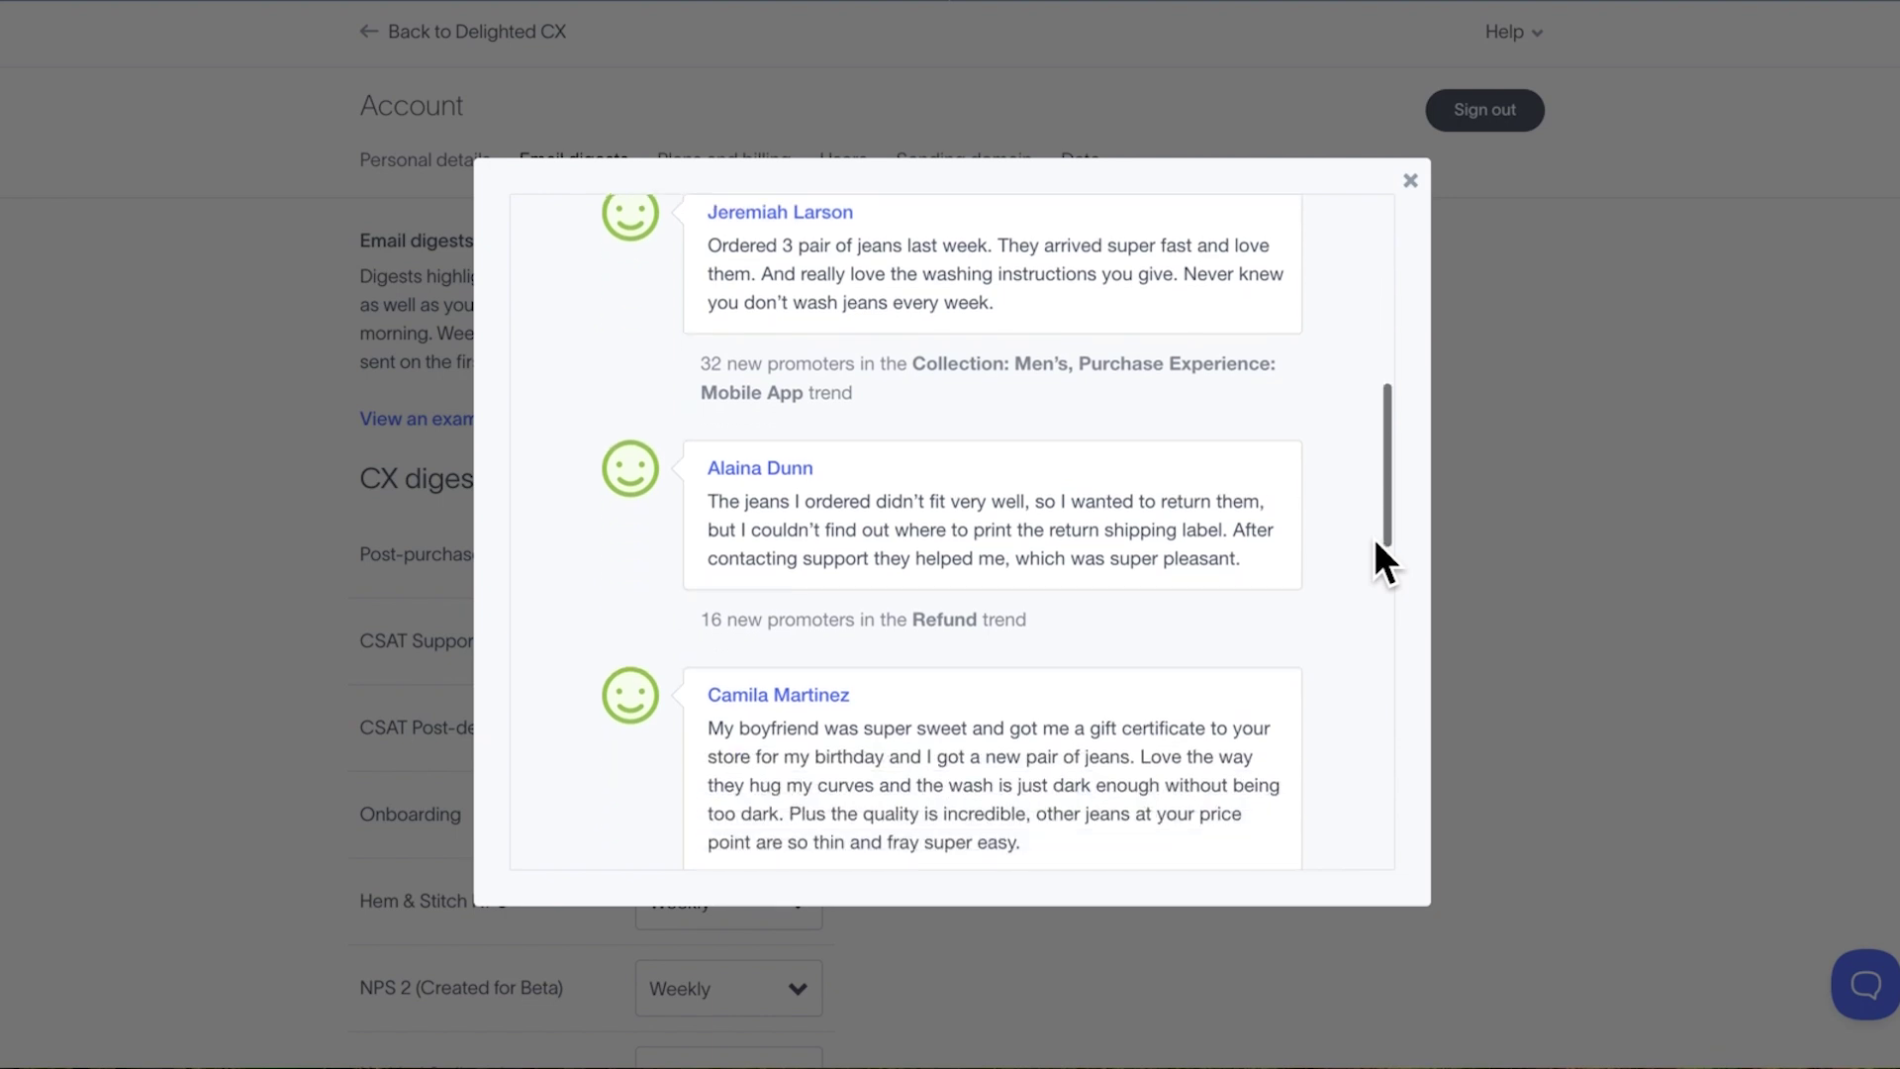
scroll(1334, 543, "down", 3)
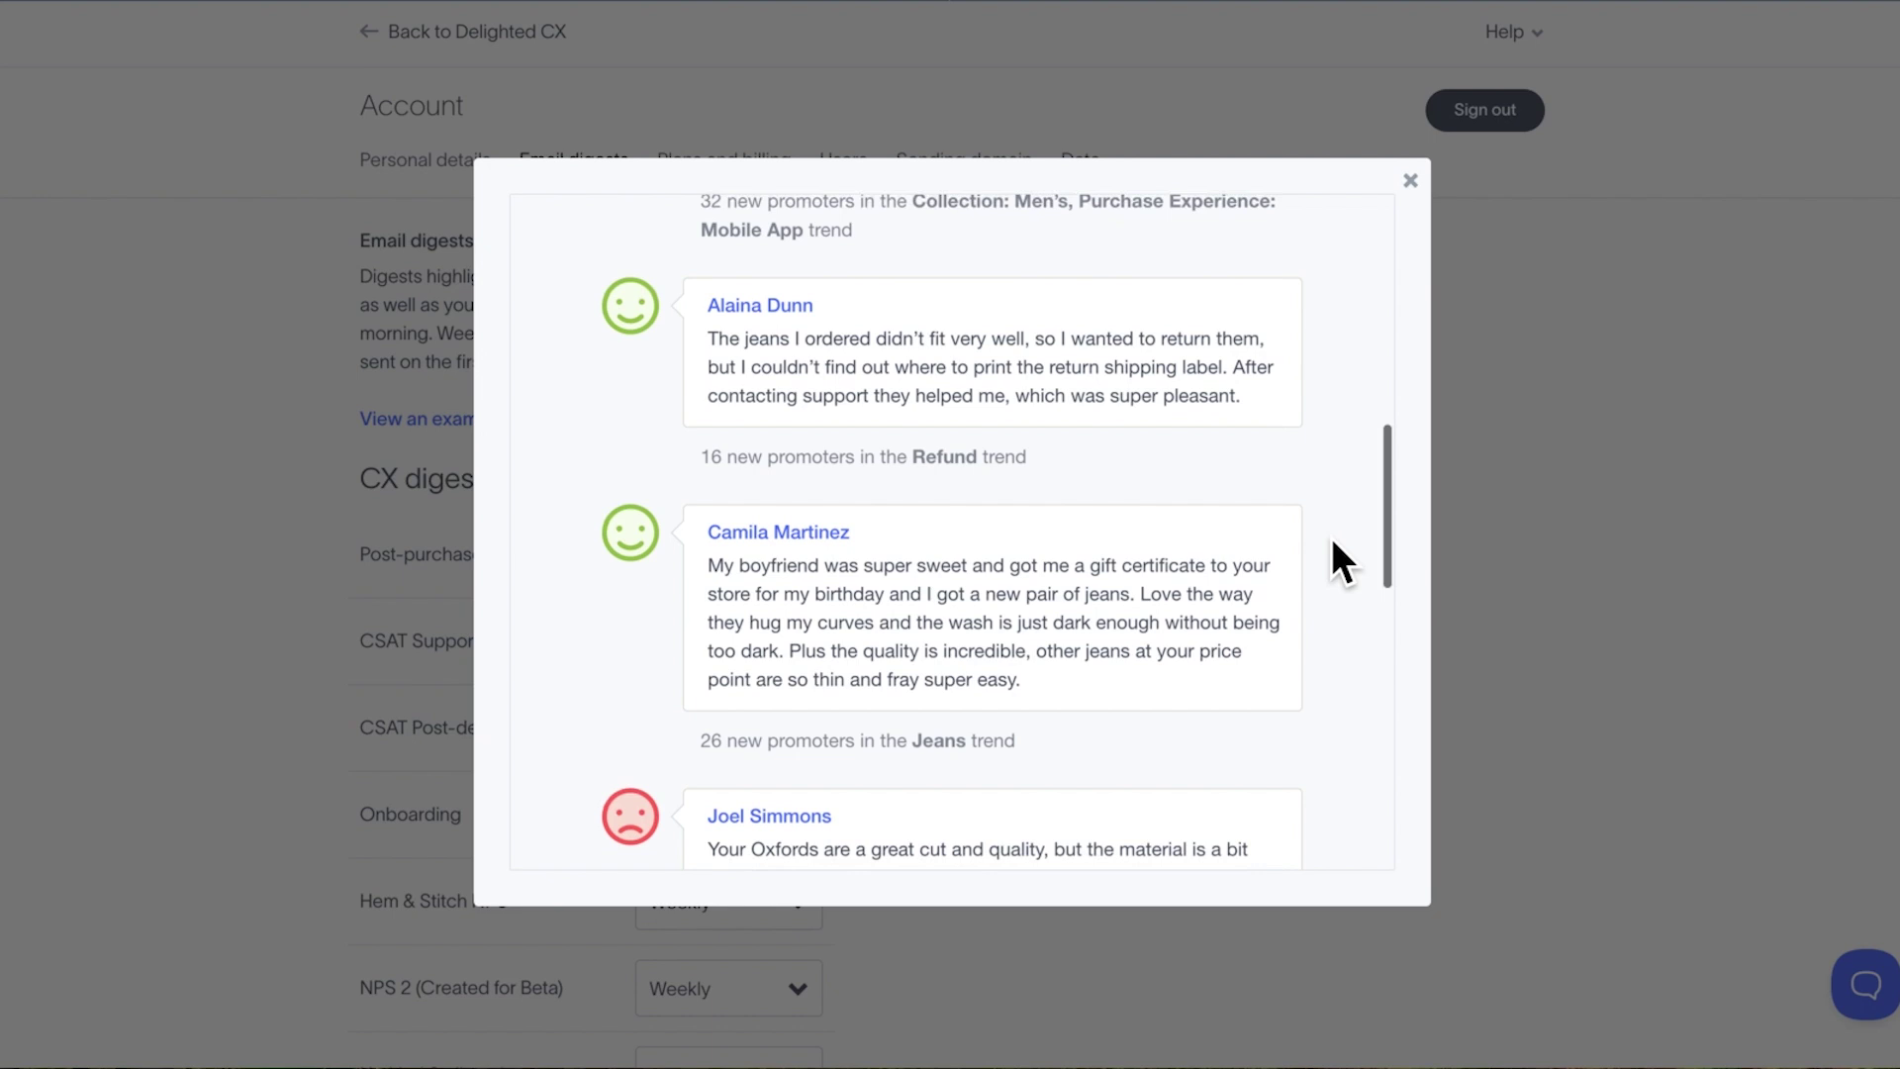
scroll(1332, 542, "down", 6)
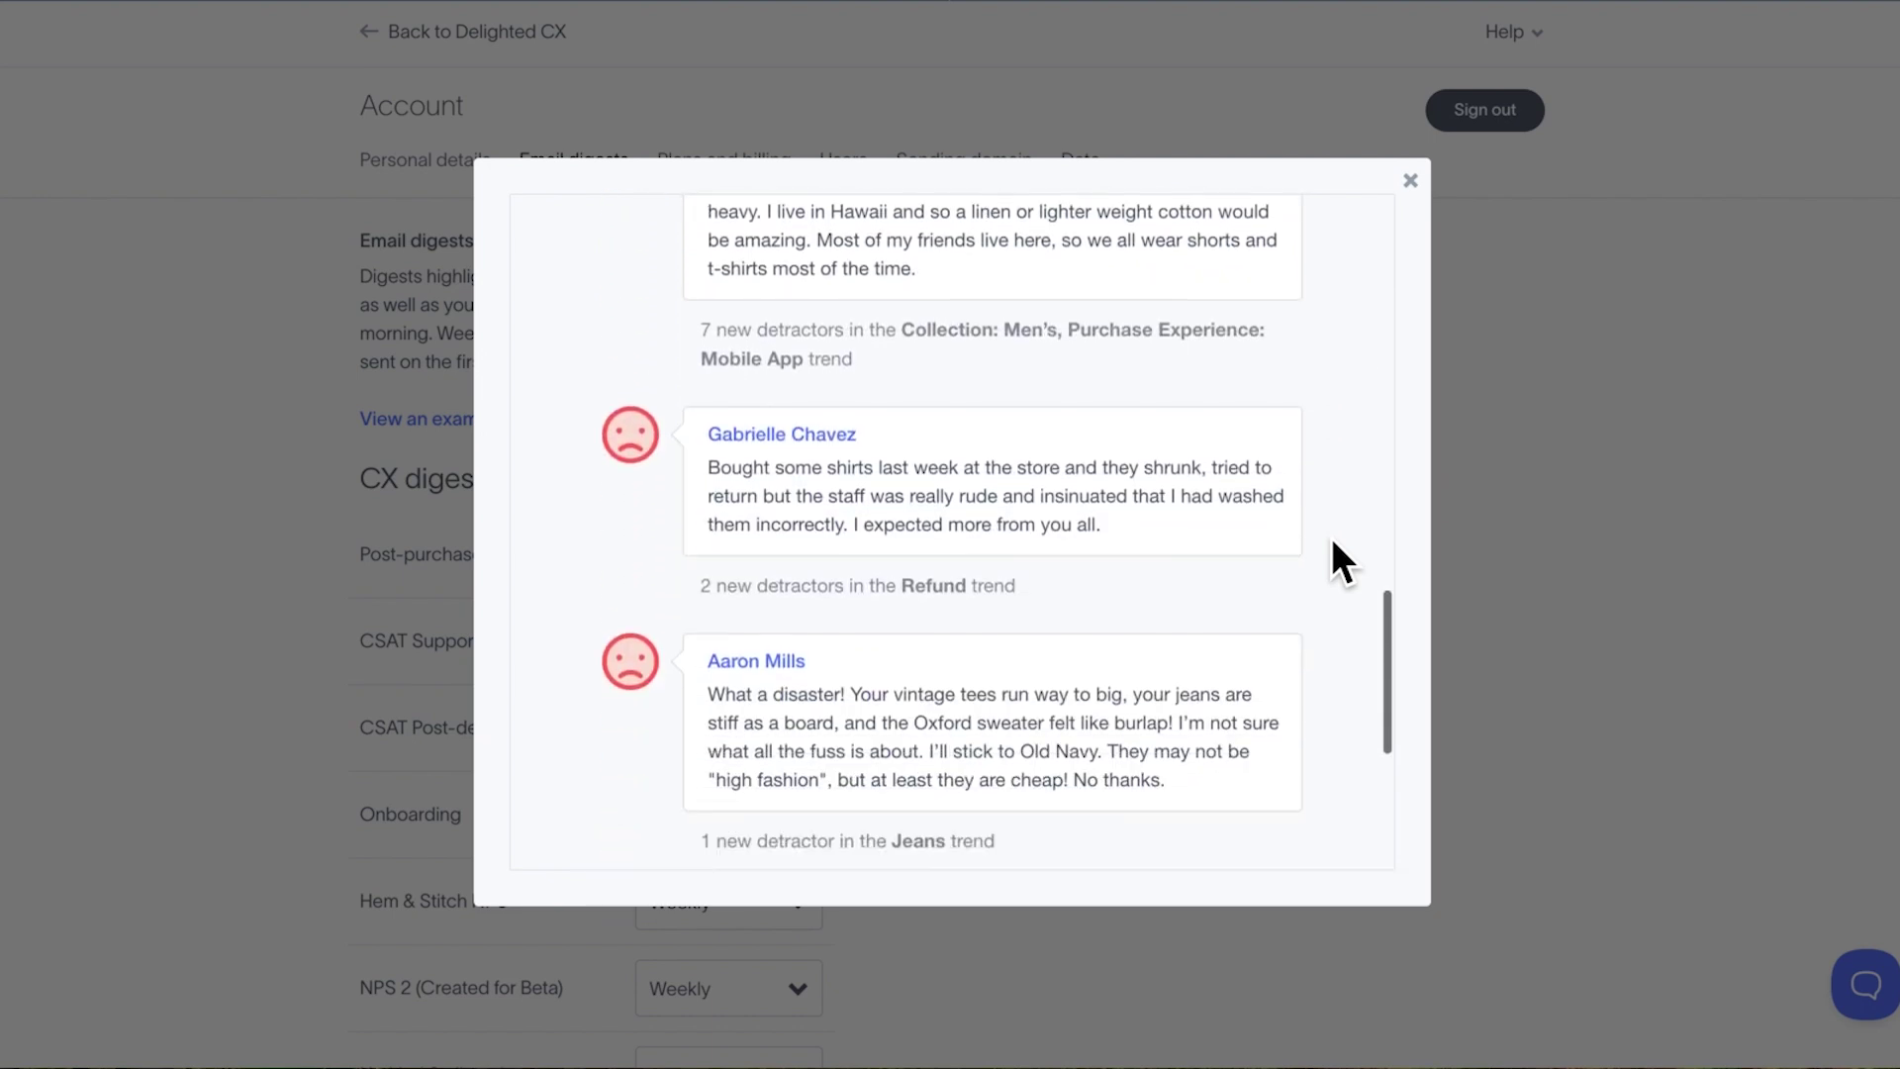
scroll(1332, 560, "down", 2)
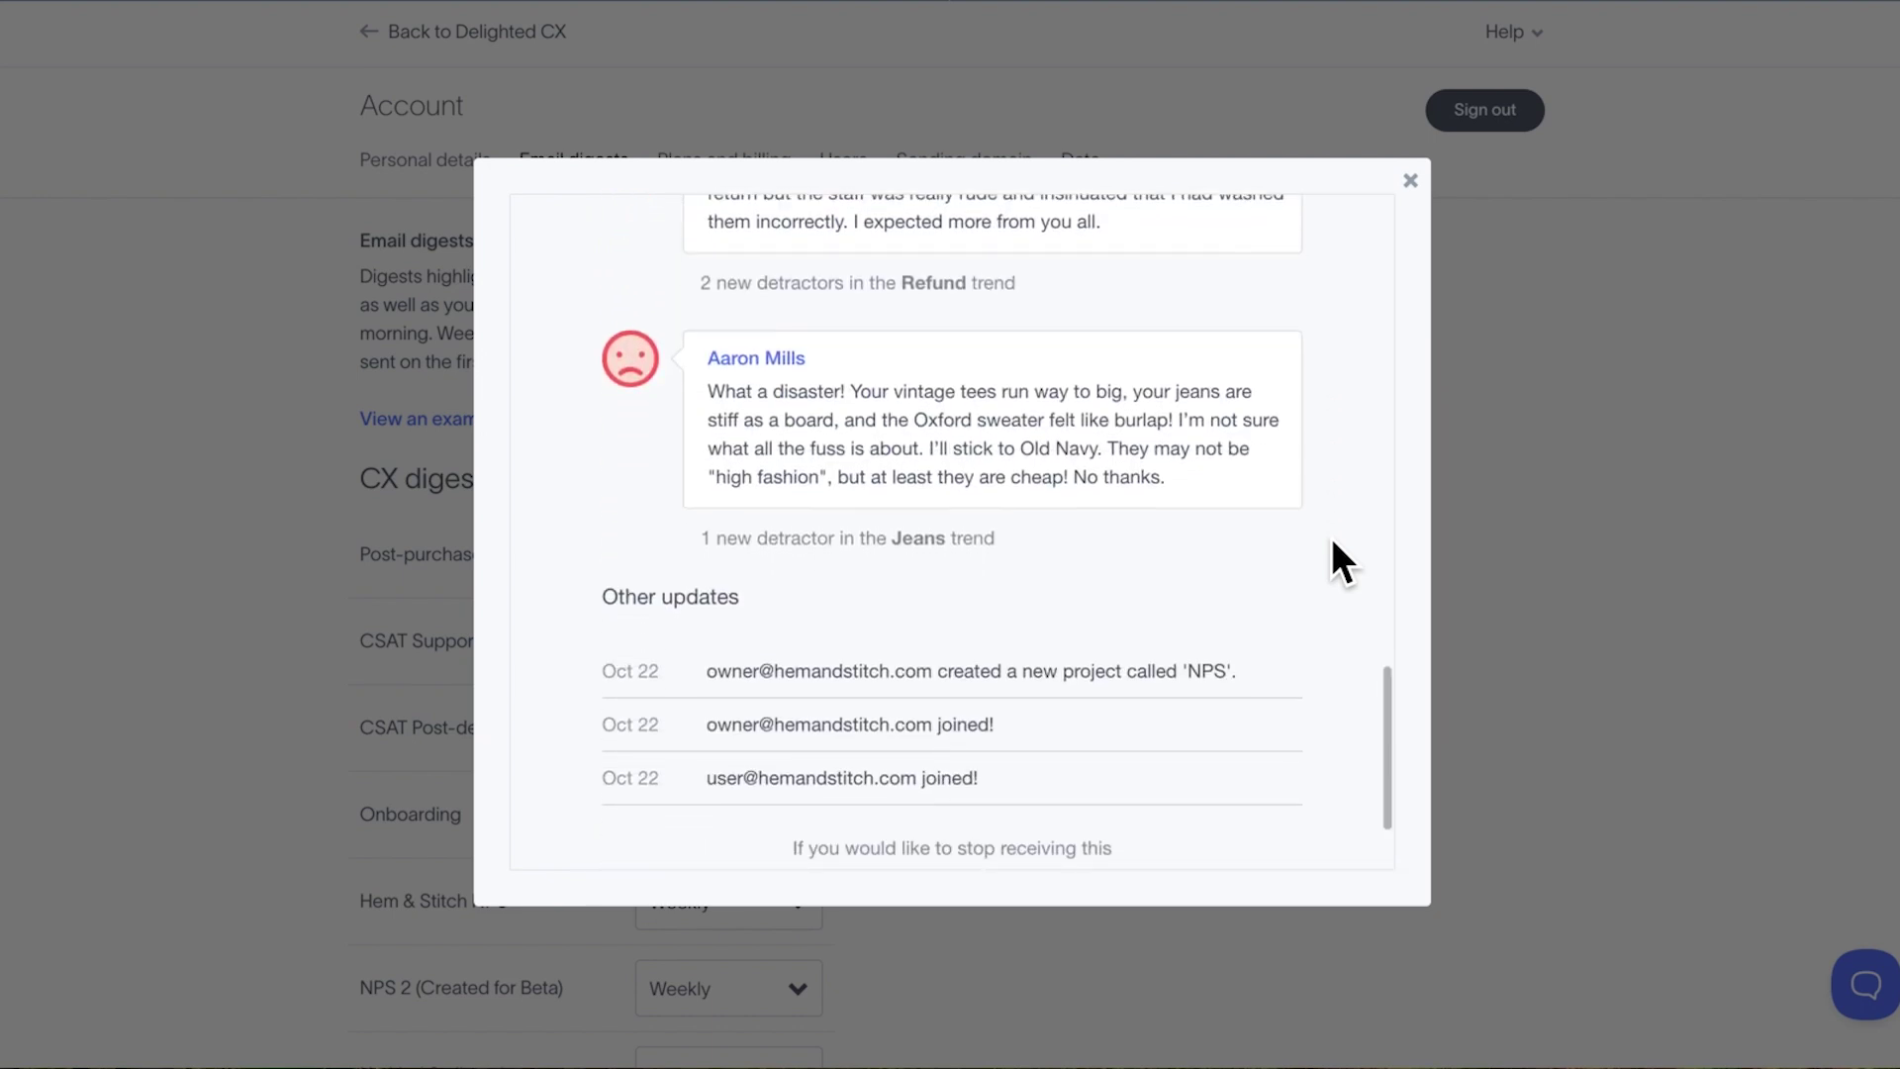
scroll(1333, 542, "up", 10)
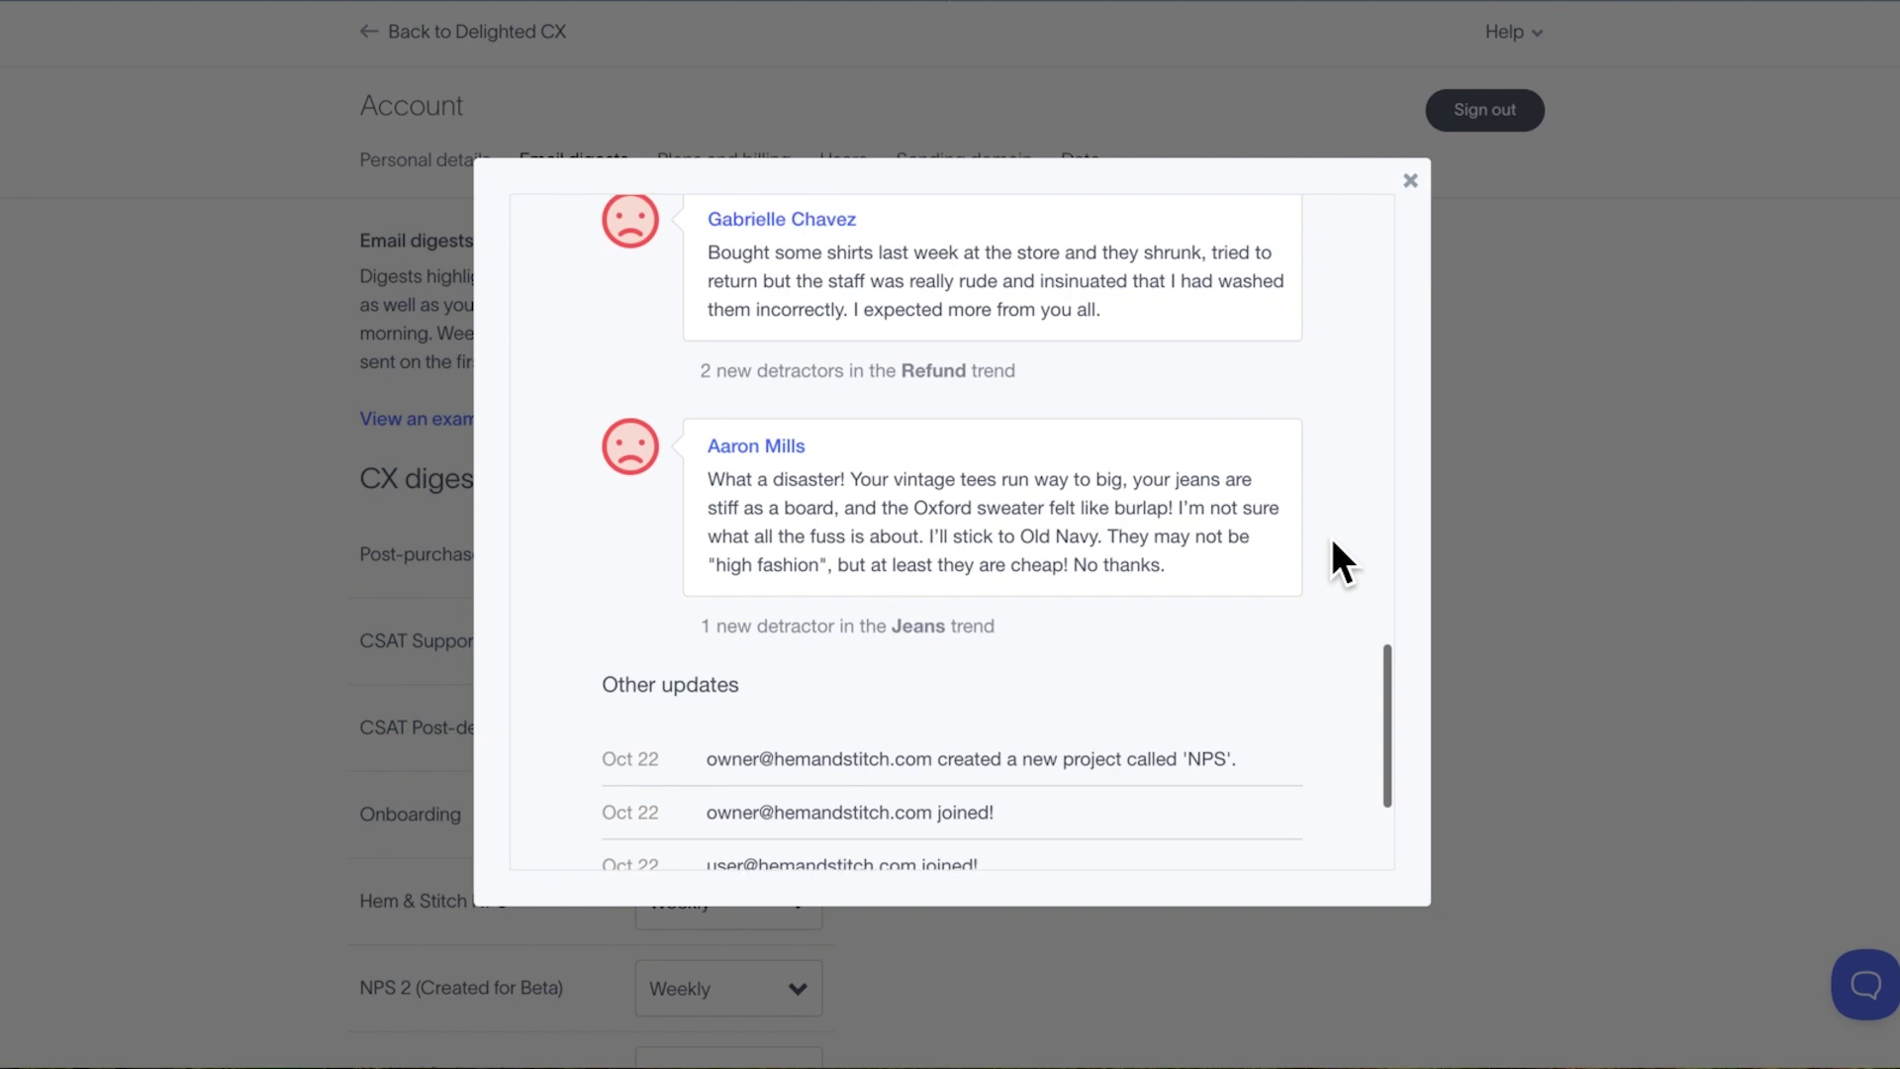
scroll(1333, 538, "up", 3)
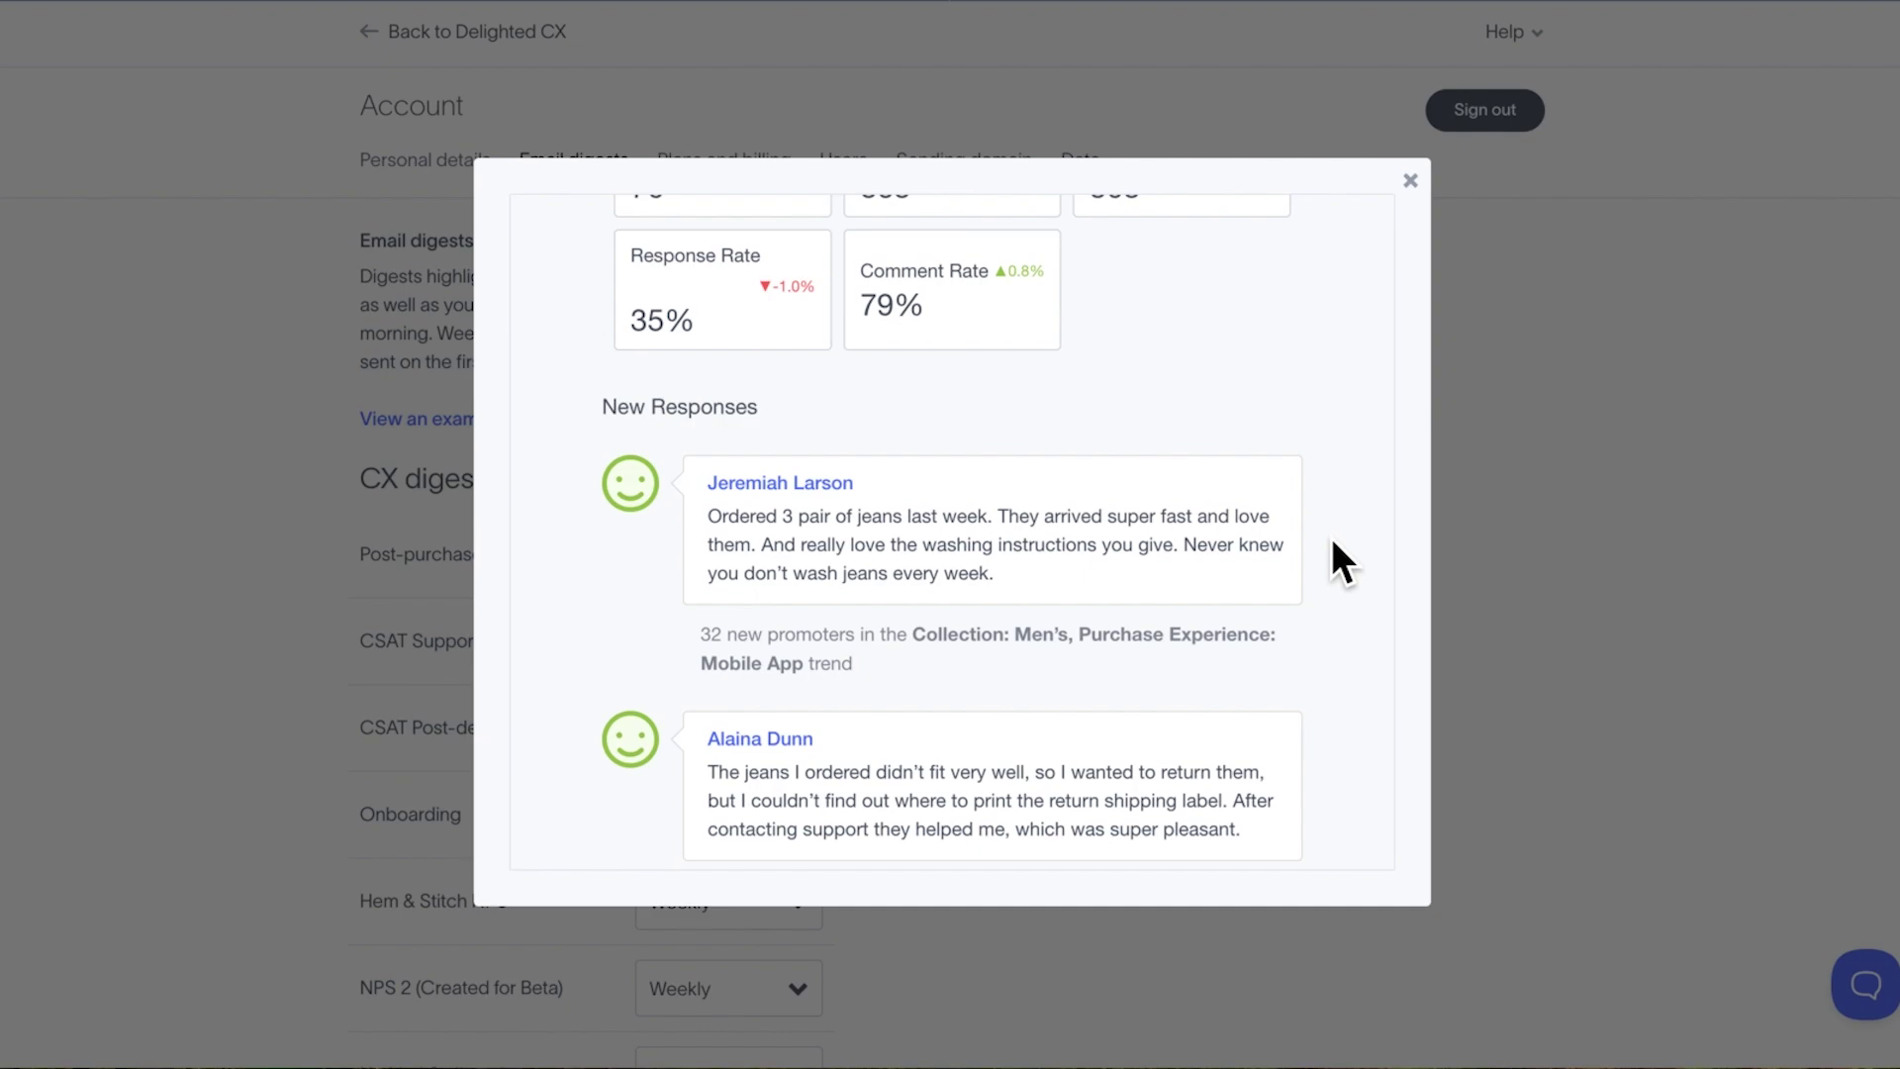
left_click(1412, 182)
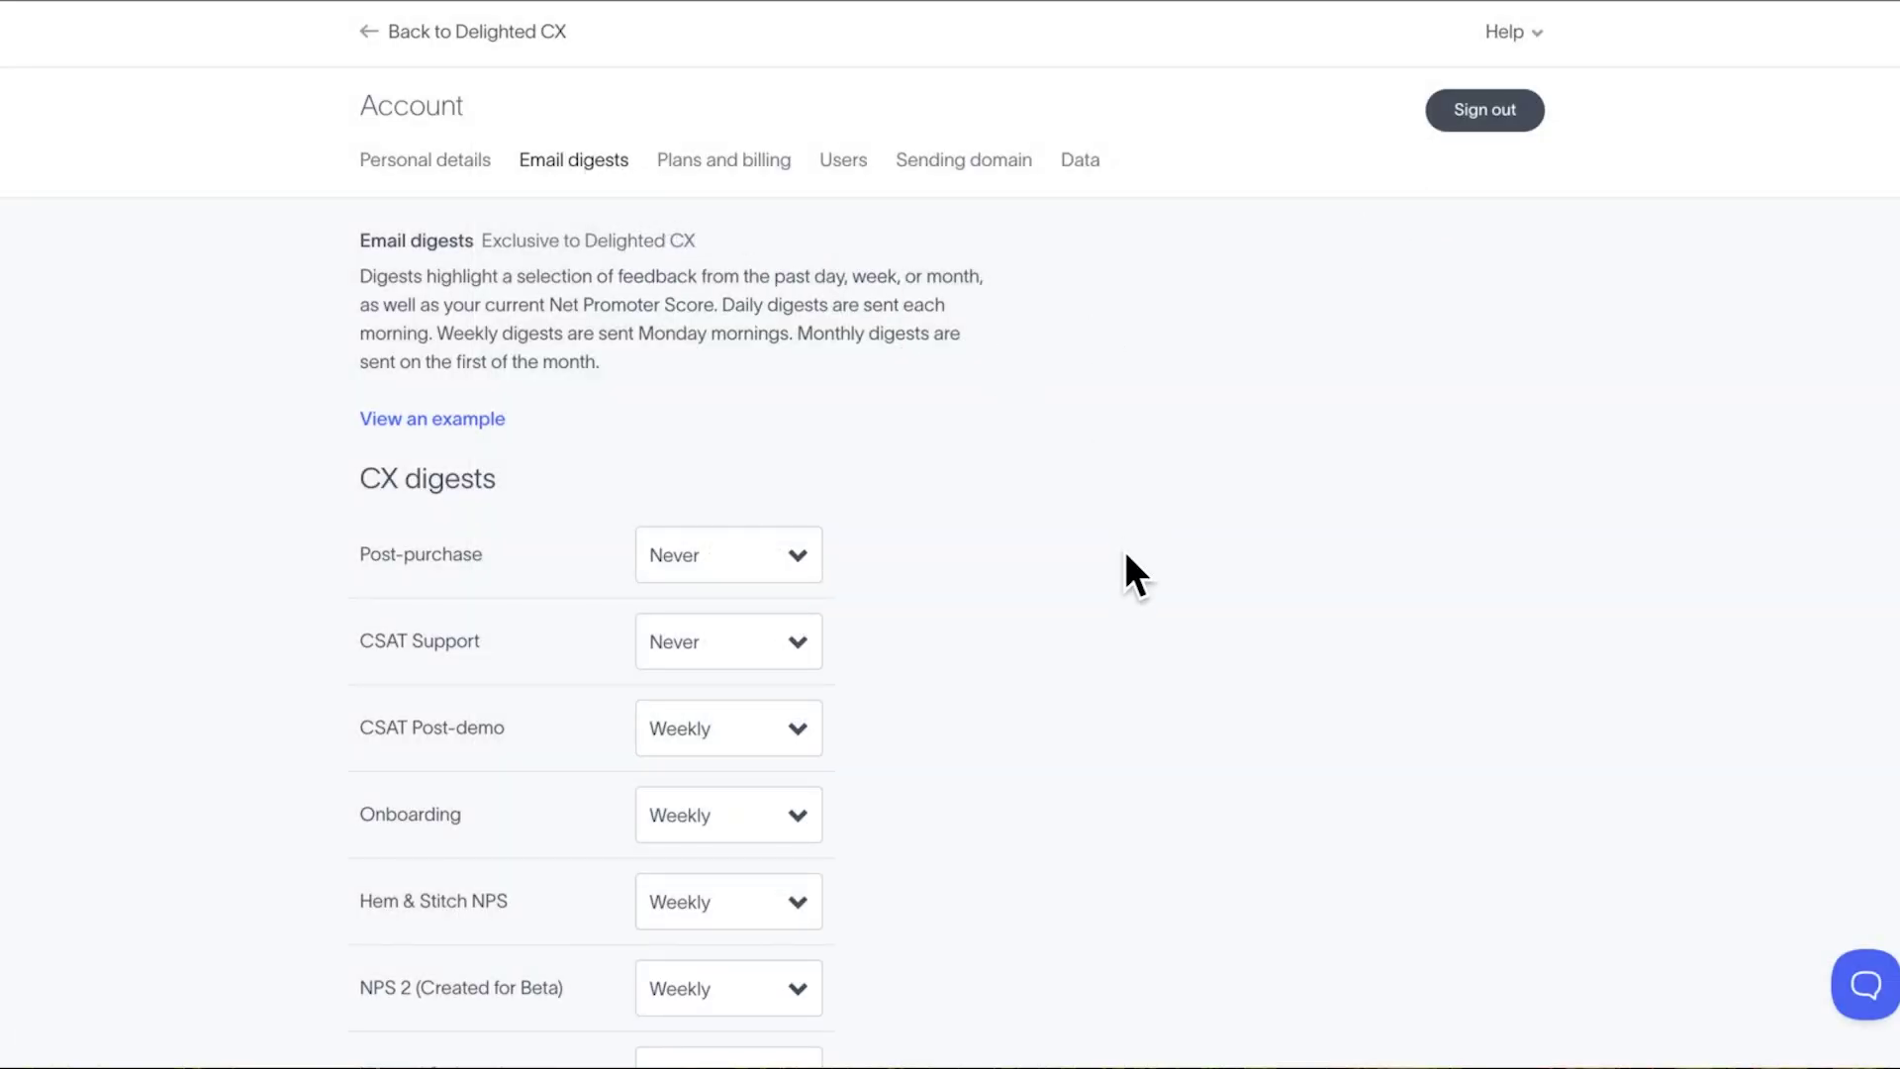
Set the Post-purchase digest to Weekly, leave NPS 2 on Weekly, and save.
scroll(1125, 552, "down", 2)
left_click(799, 376)
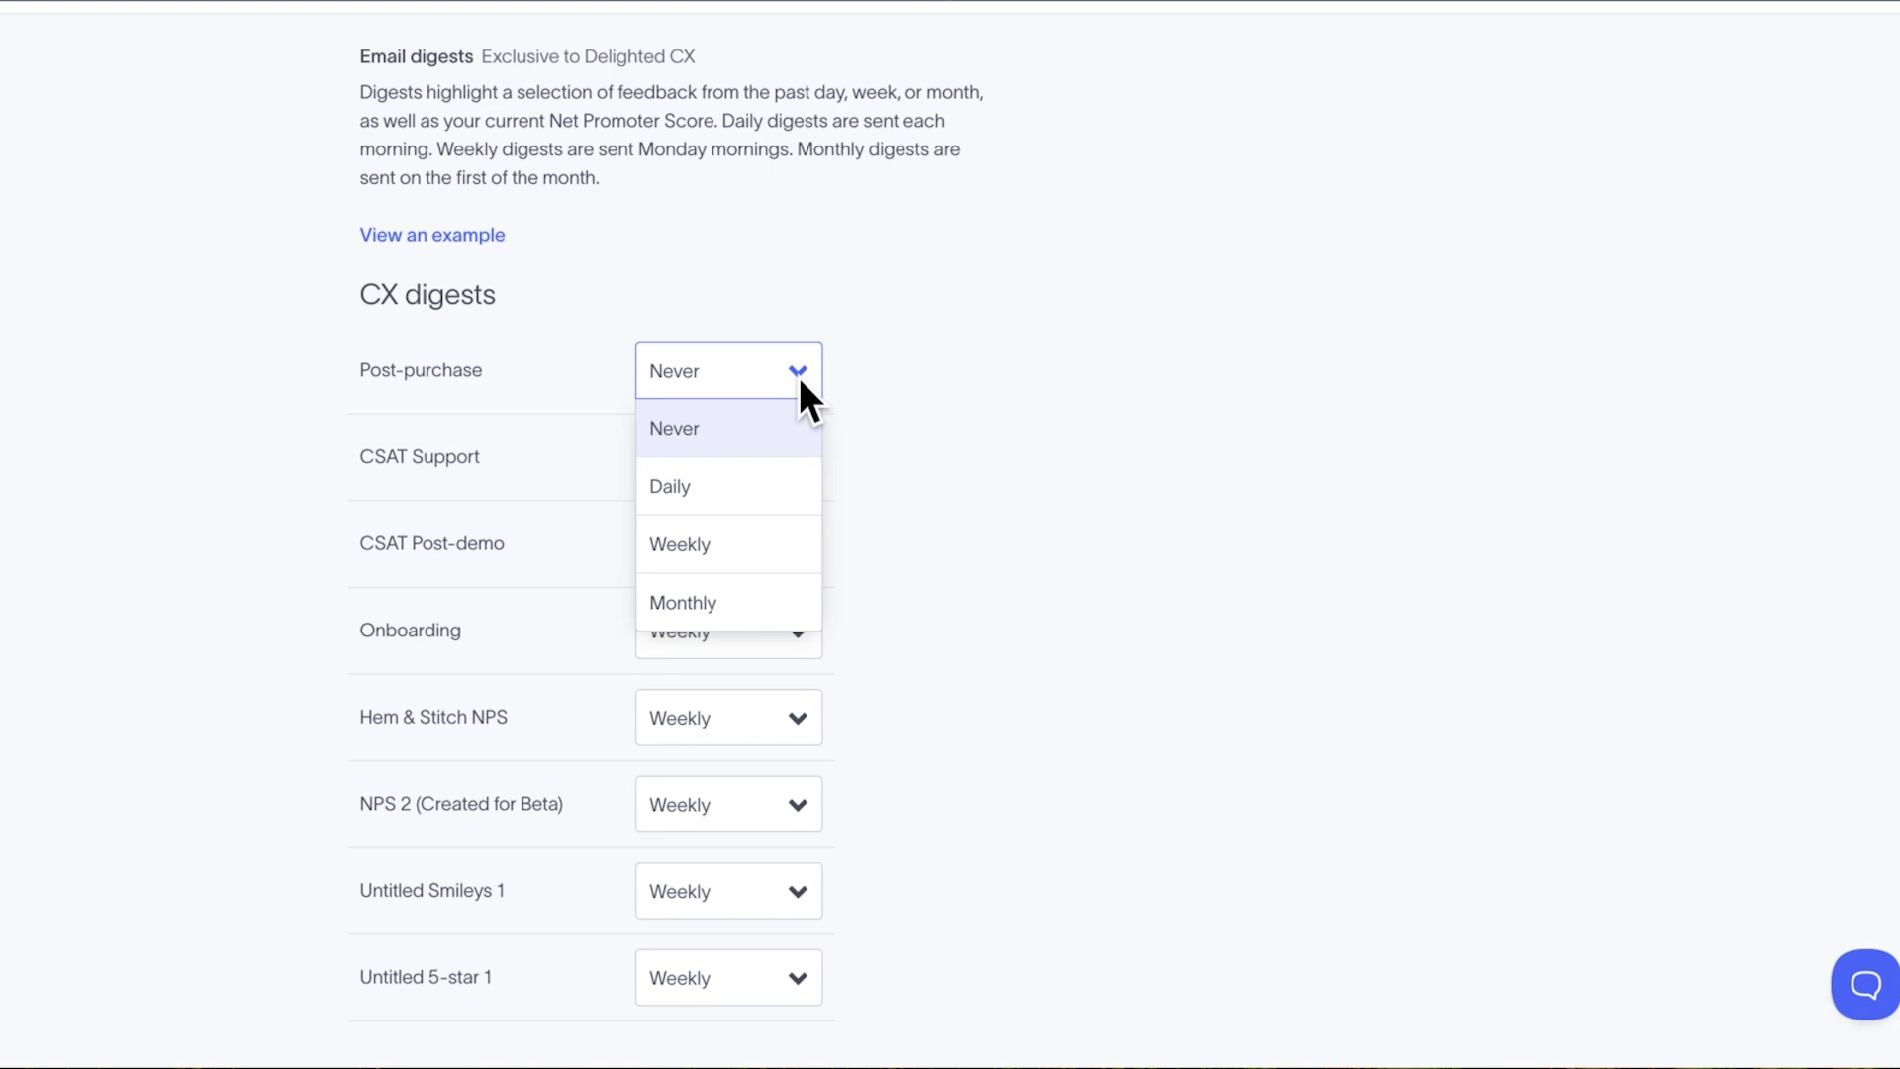
left_click(776, 540)
scroll(1150, 572, "down", 2)
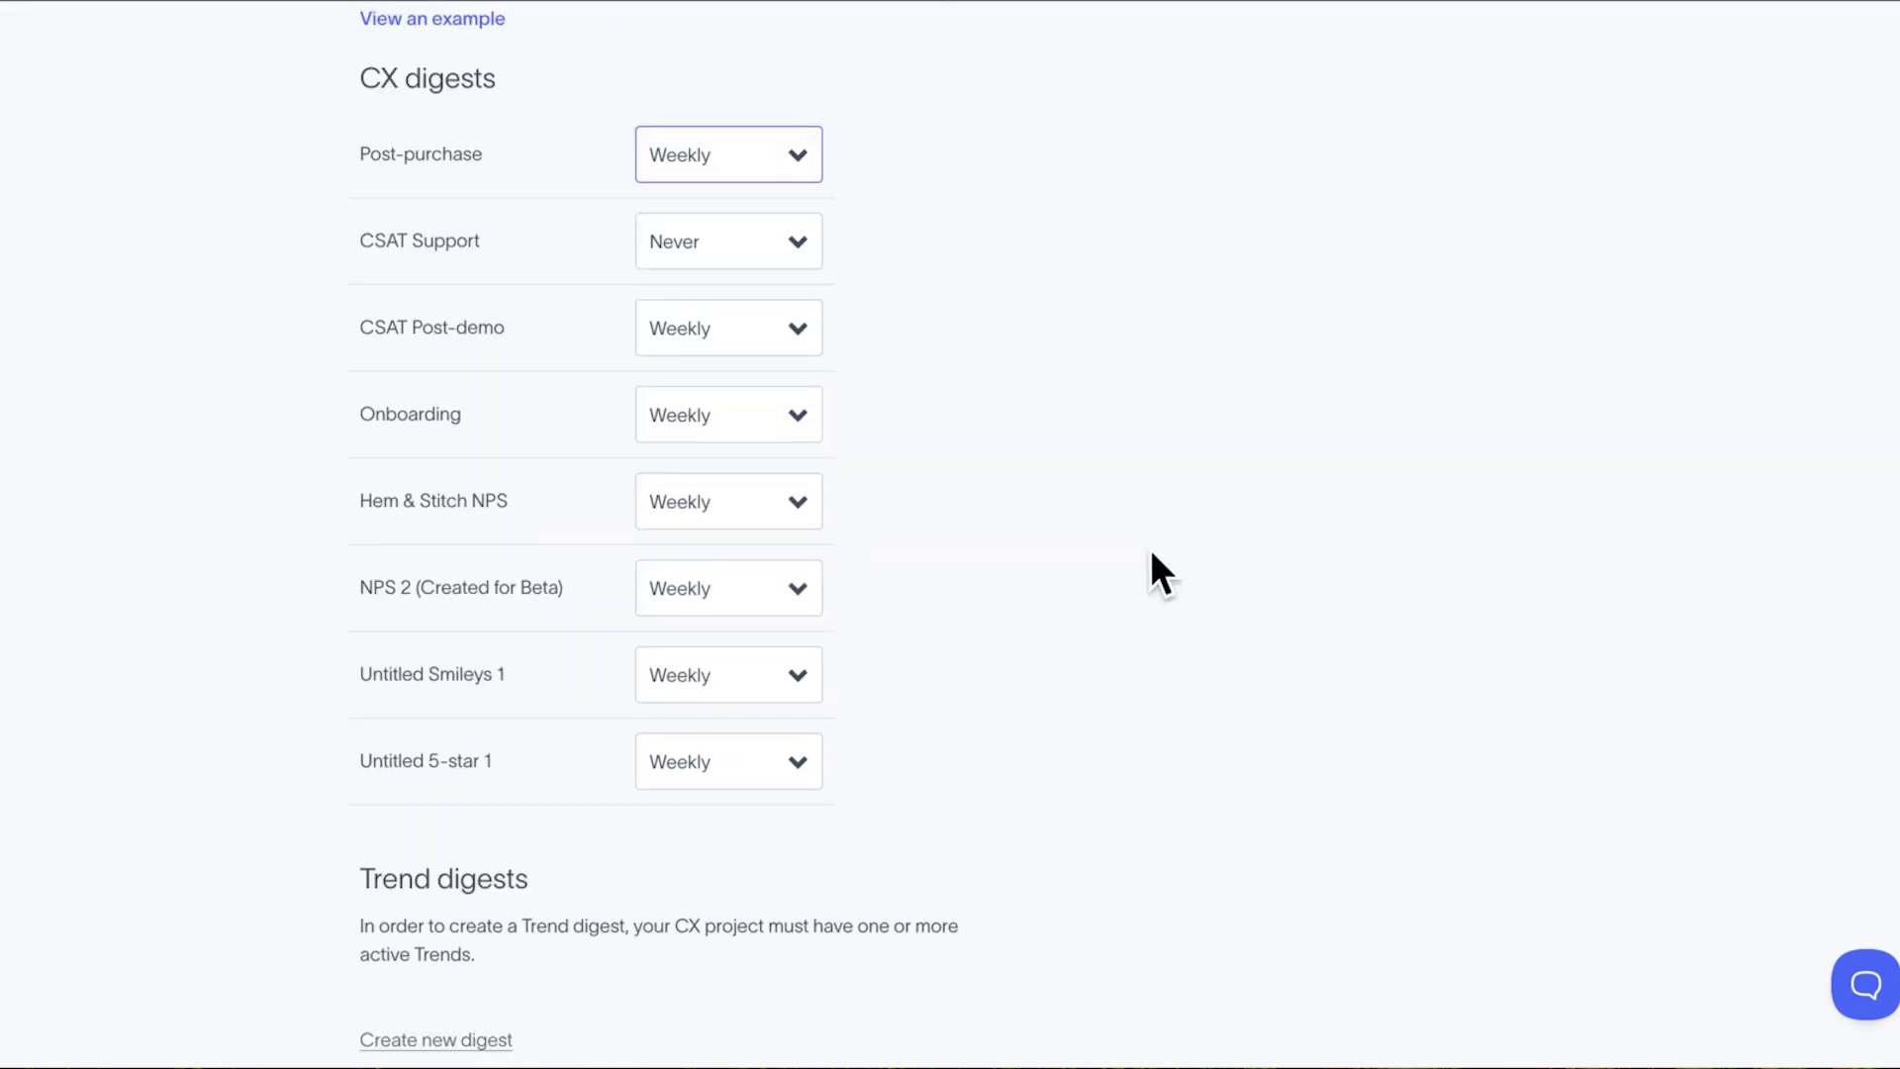
left_click(797, 579)
left_click(1156, 647)
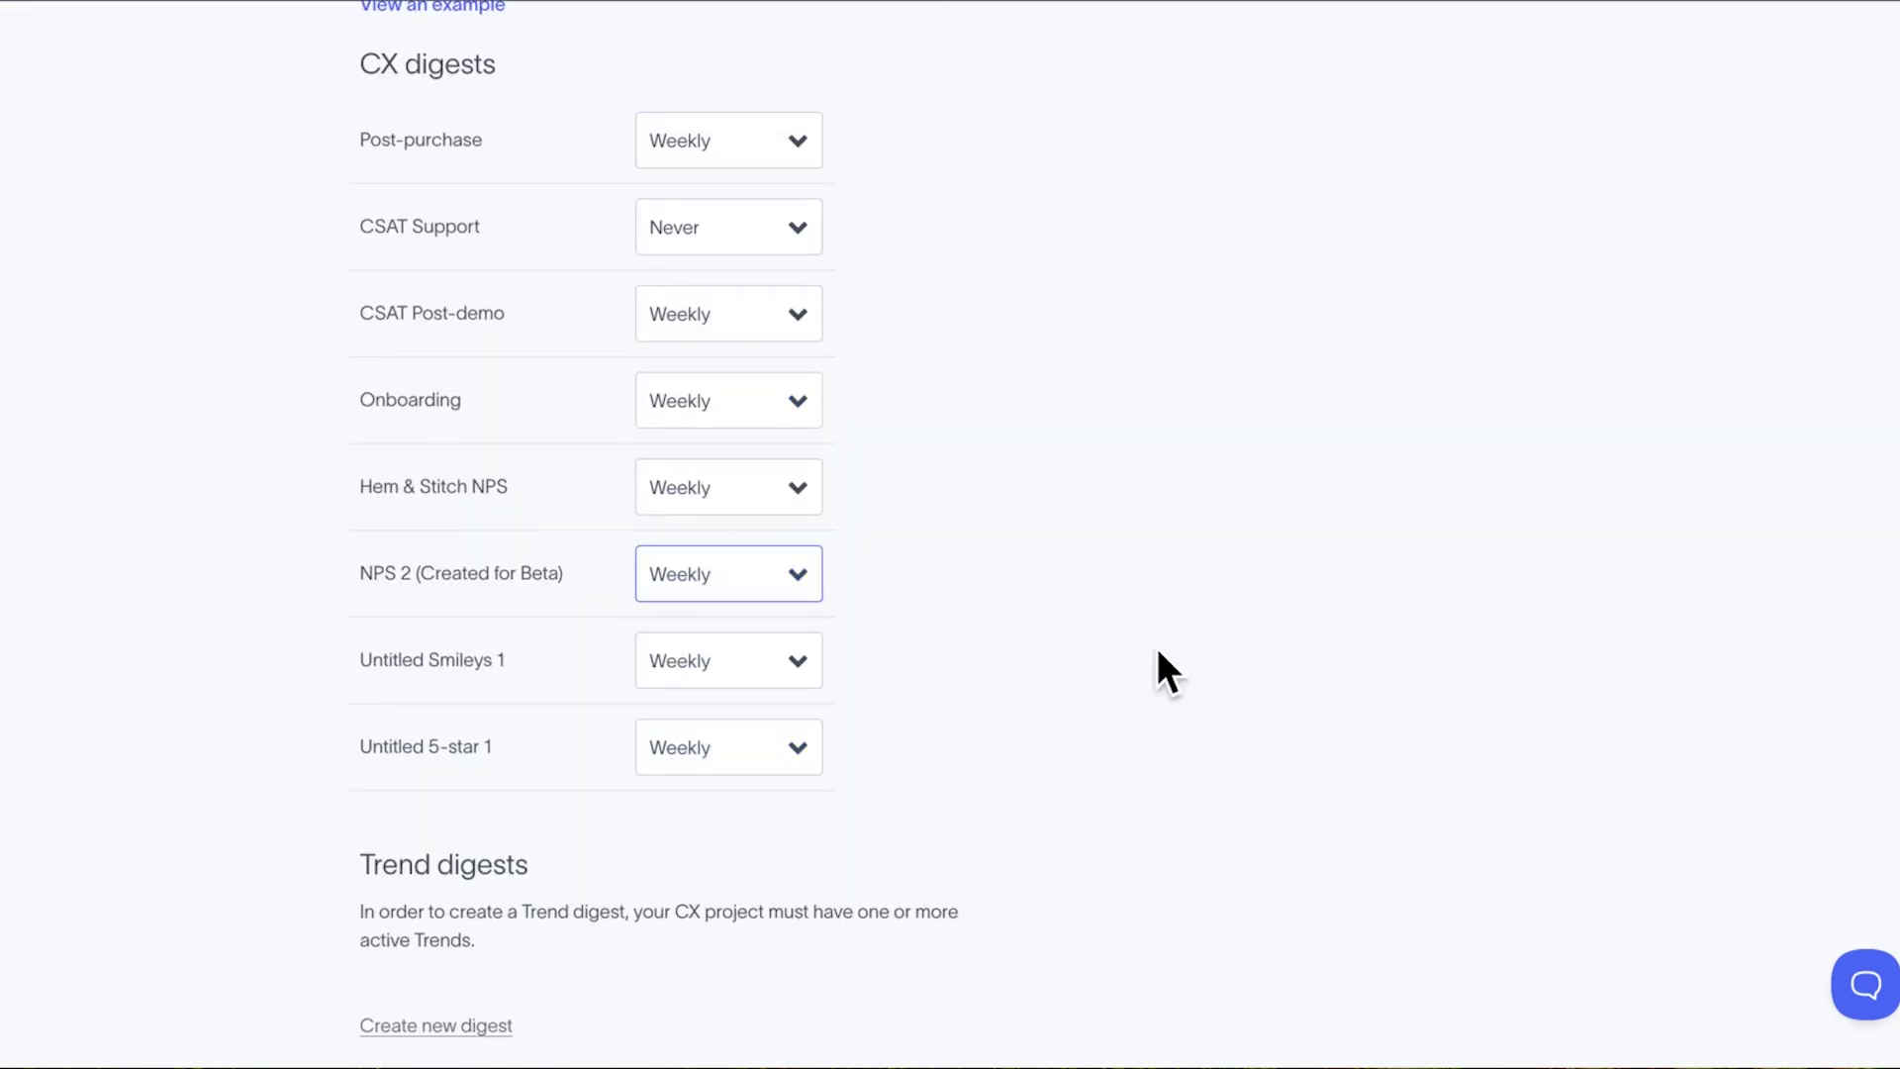
scroll(1156, 648, "down", 5)
left_click(515, 934)
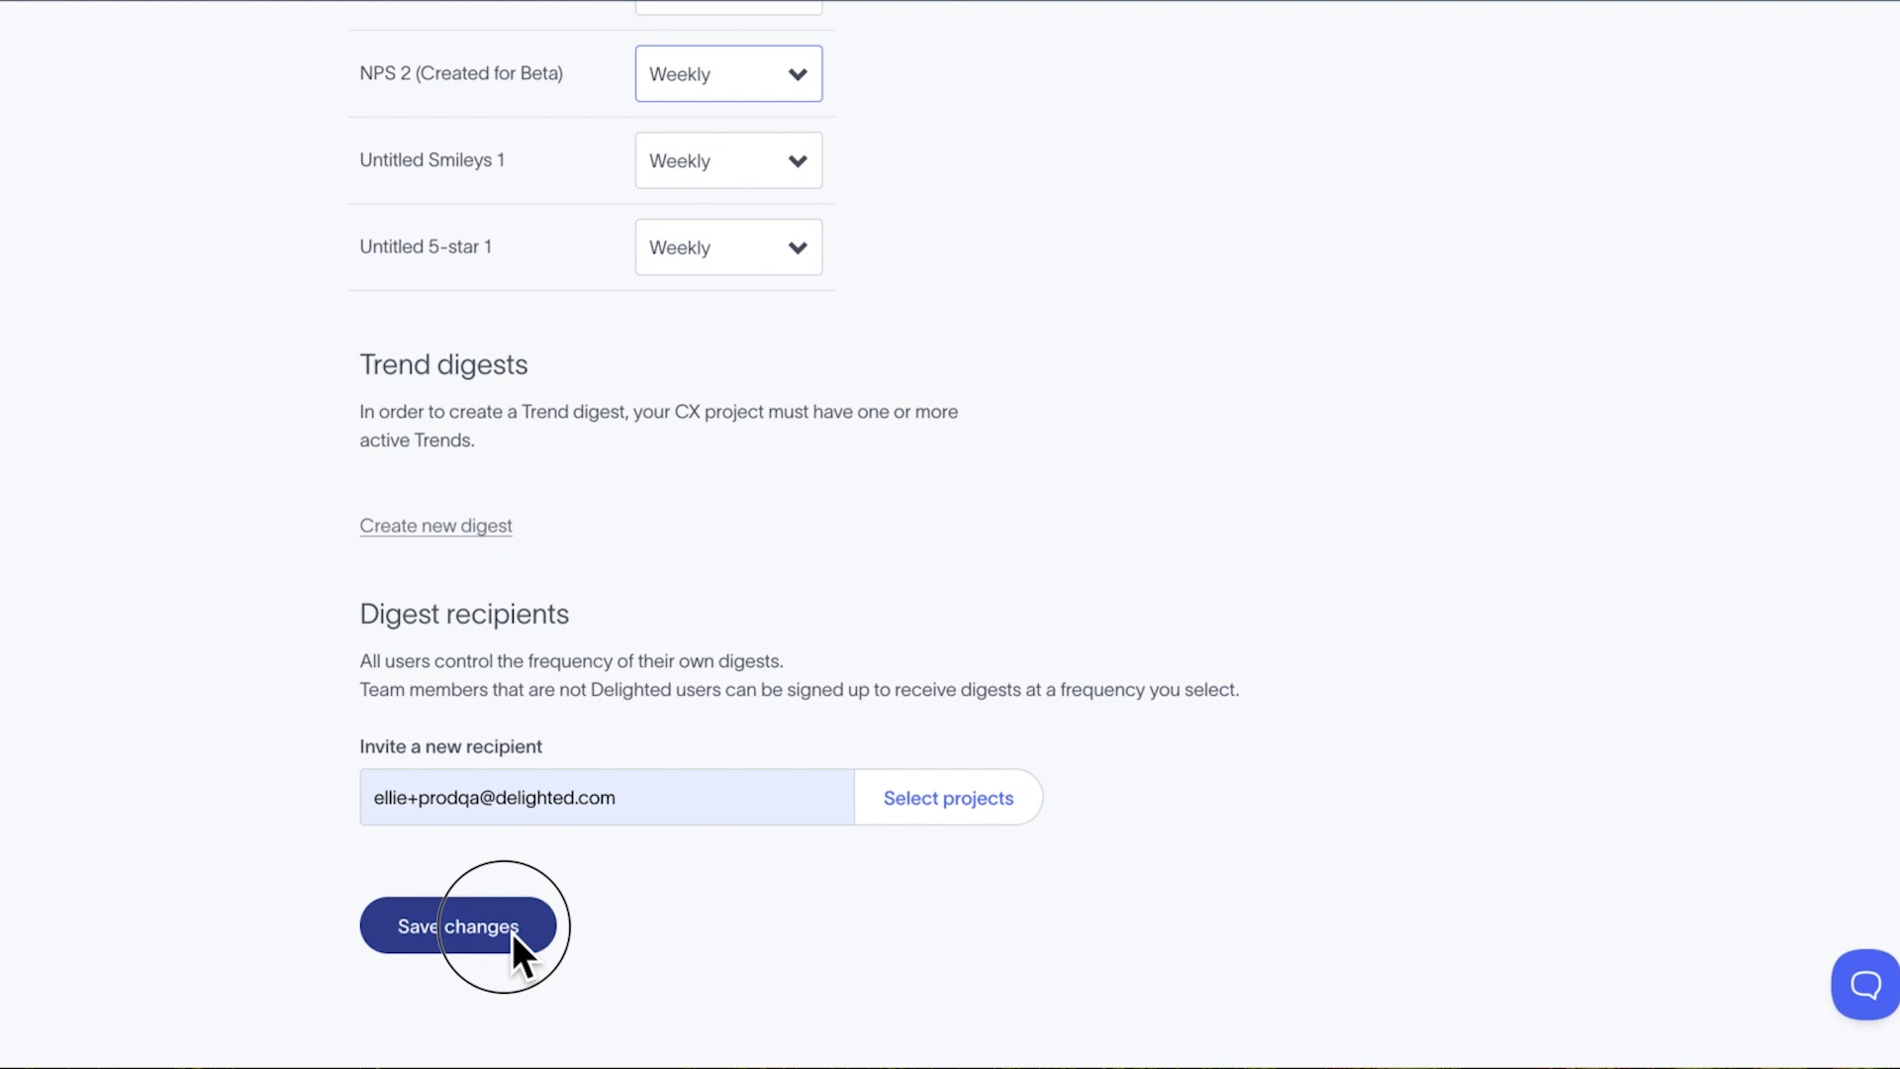
scroll(1134, 622, "down", 8)
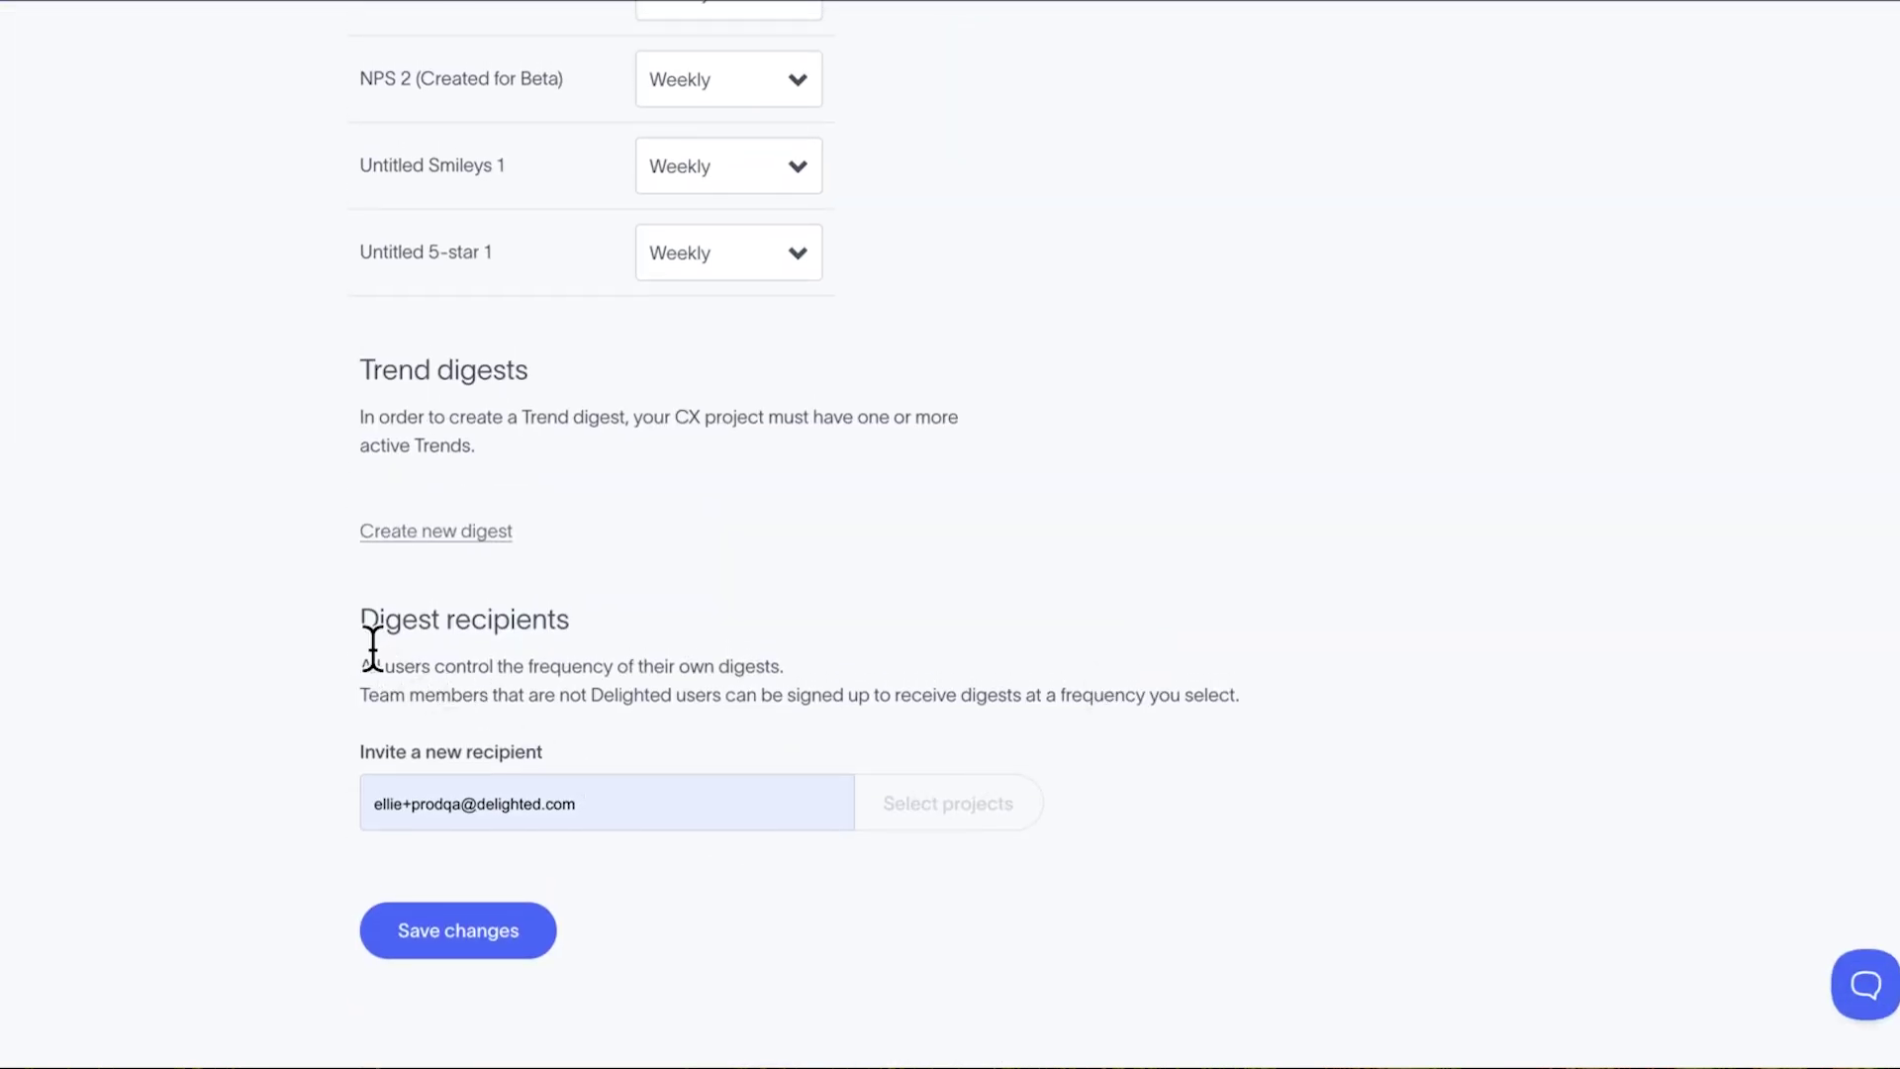
left_click_drag(372, 649, 616, 625)
left_click(616, 626)
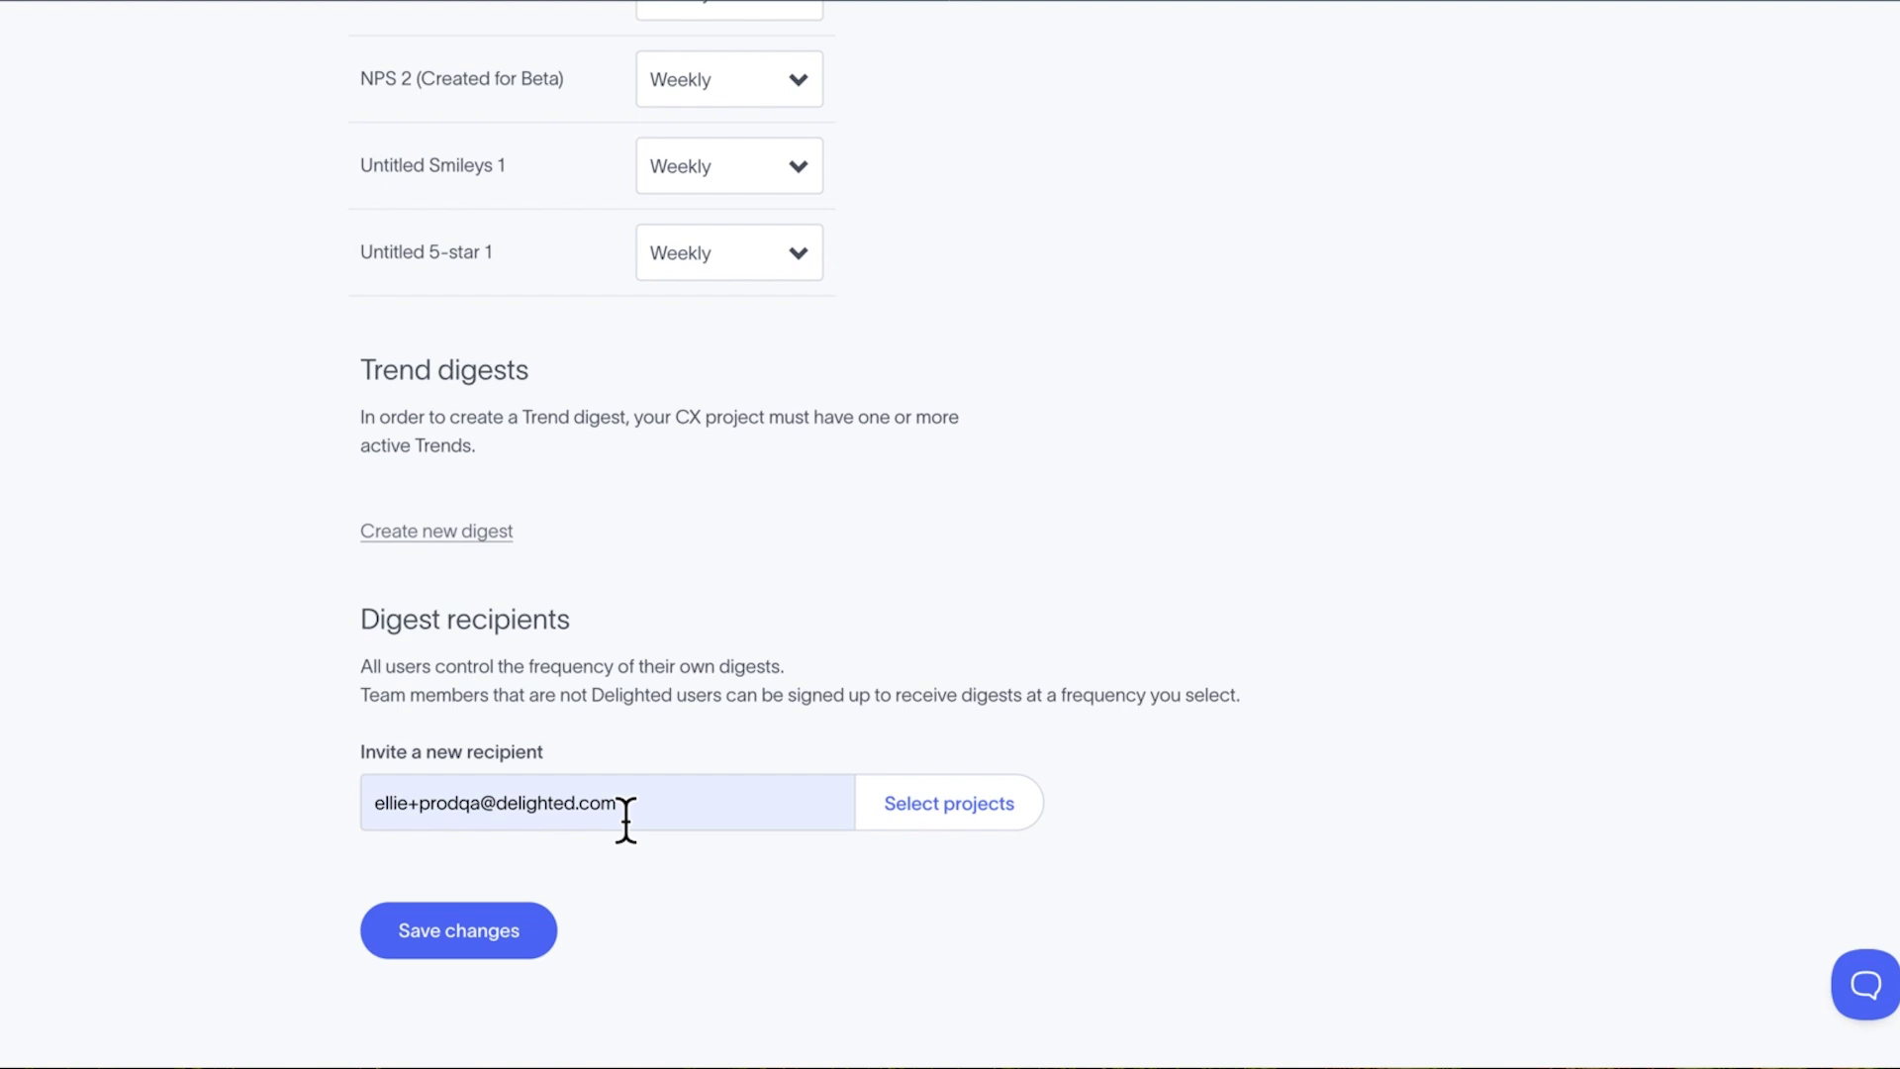
Open Select projects to view the invited recipient's per-project digest frequencies.
left_click(968, 822)
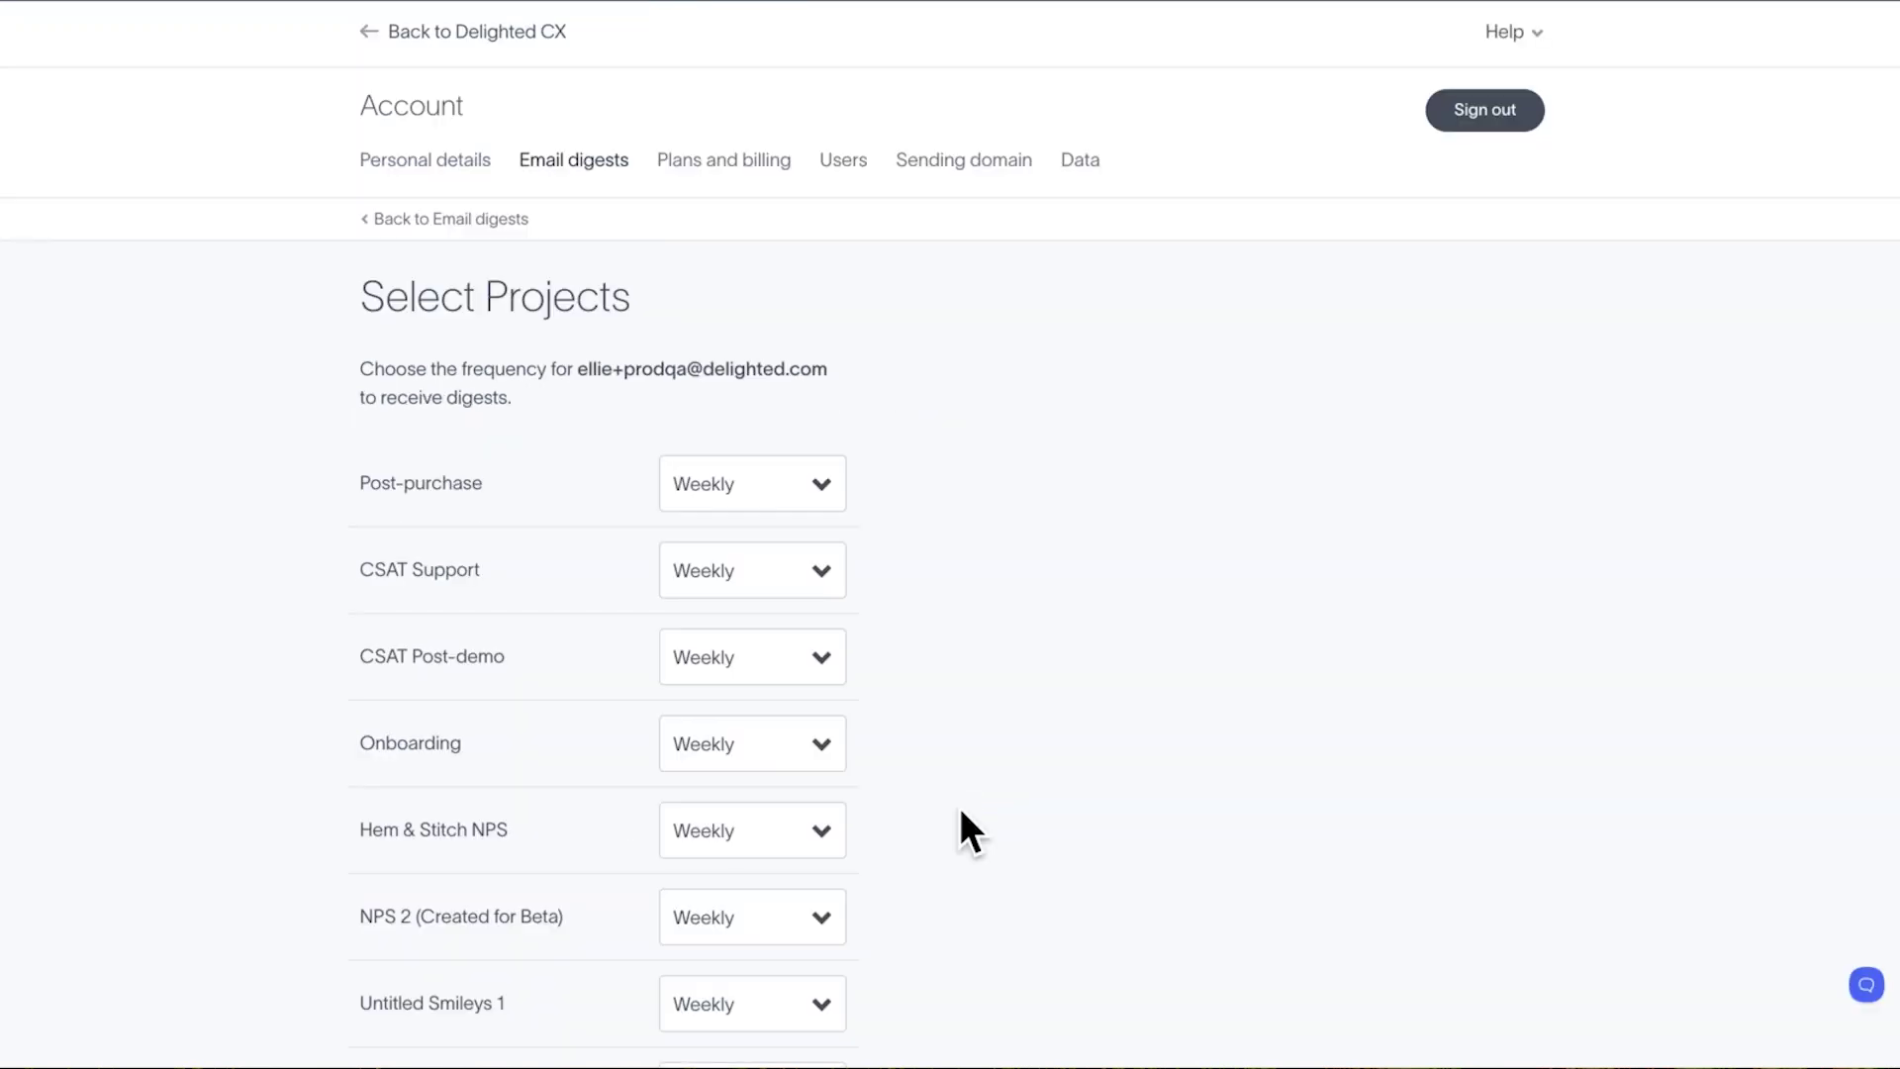
scroll(1074, 539, "down", 3)
scroll(1074, 539, "up", 3)
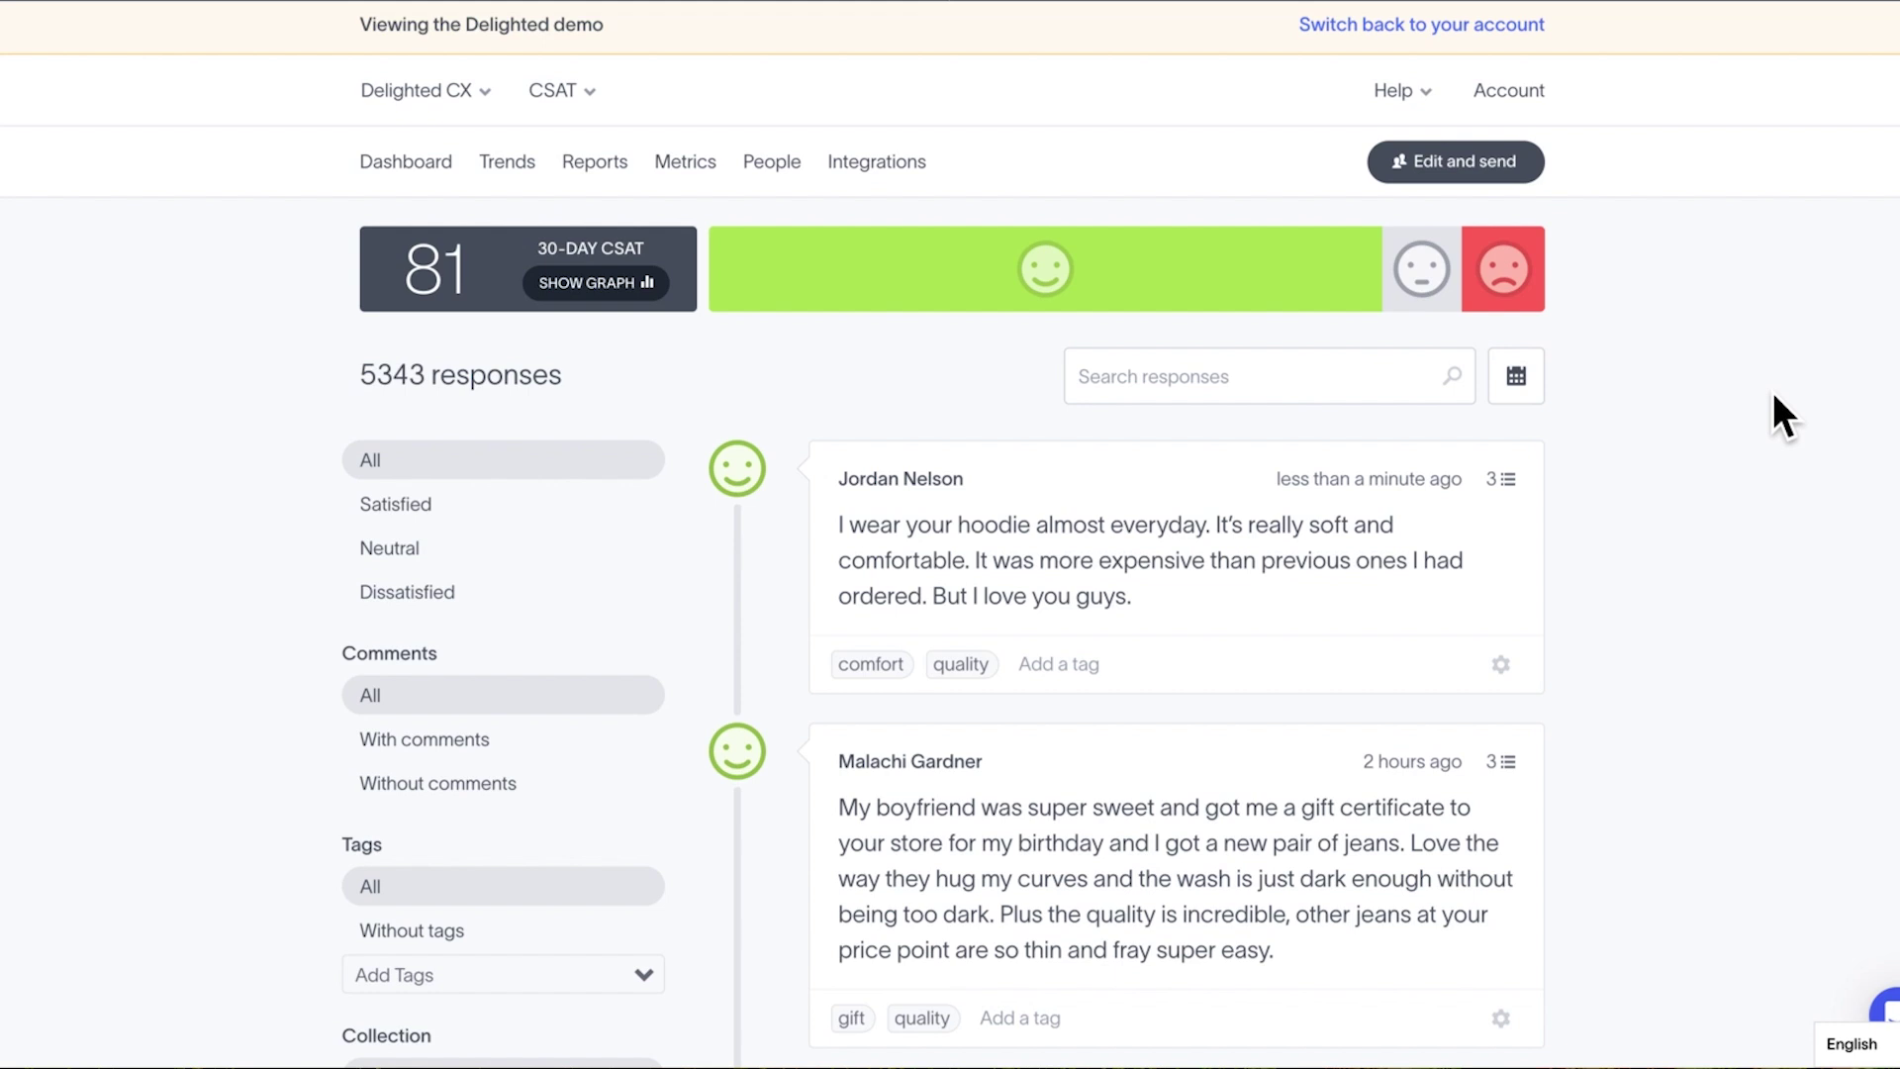
left_click(1154, 496)
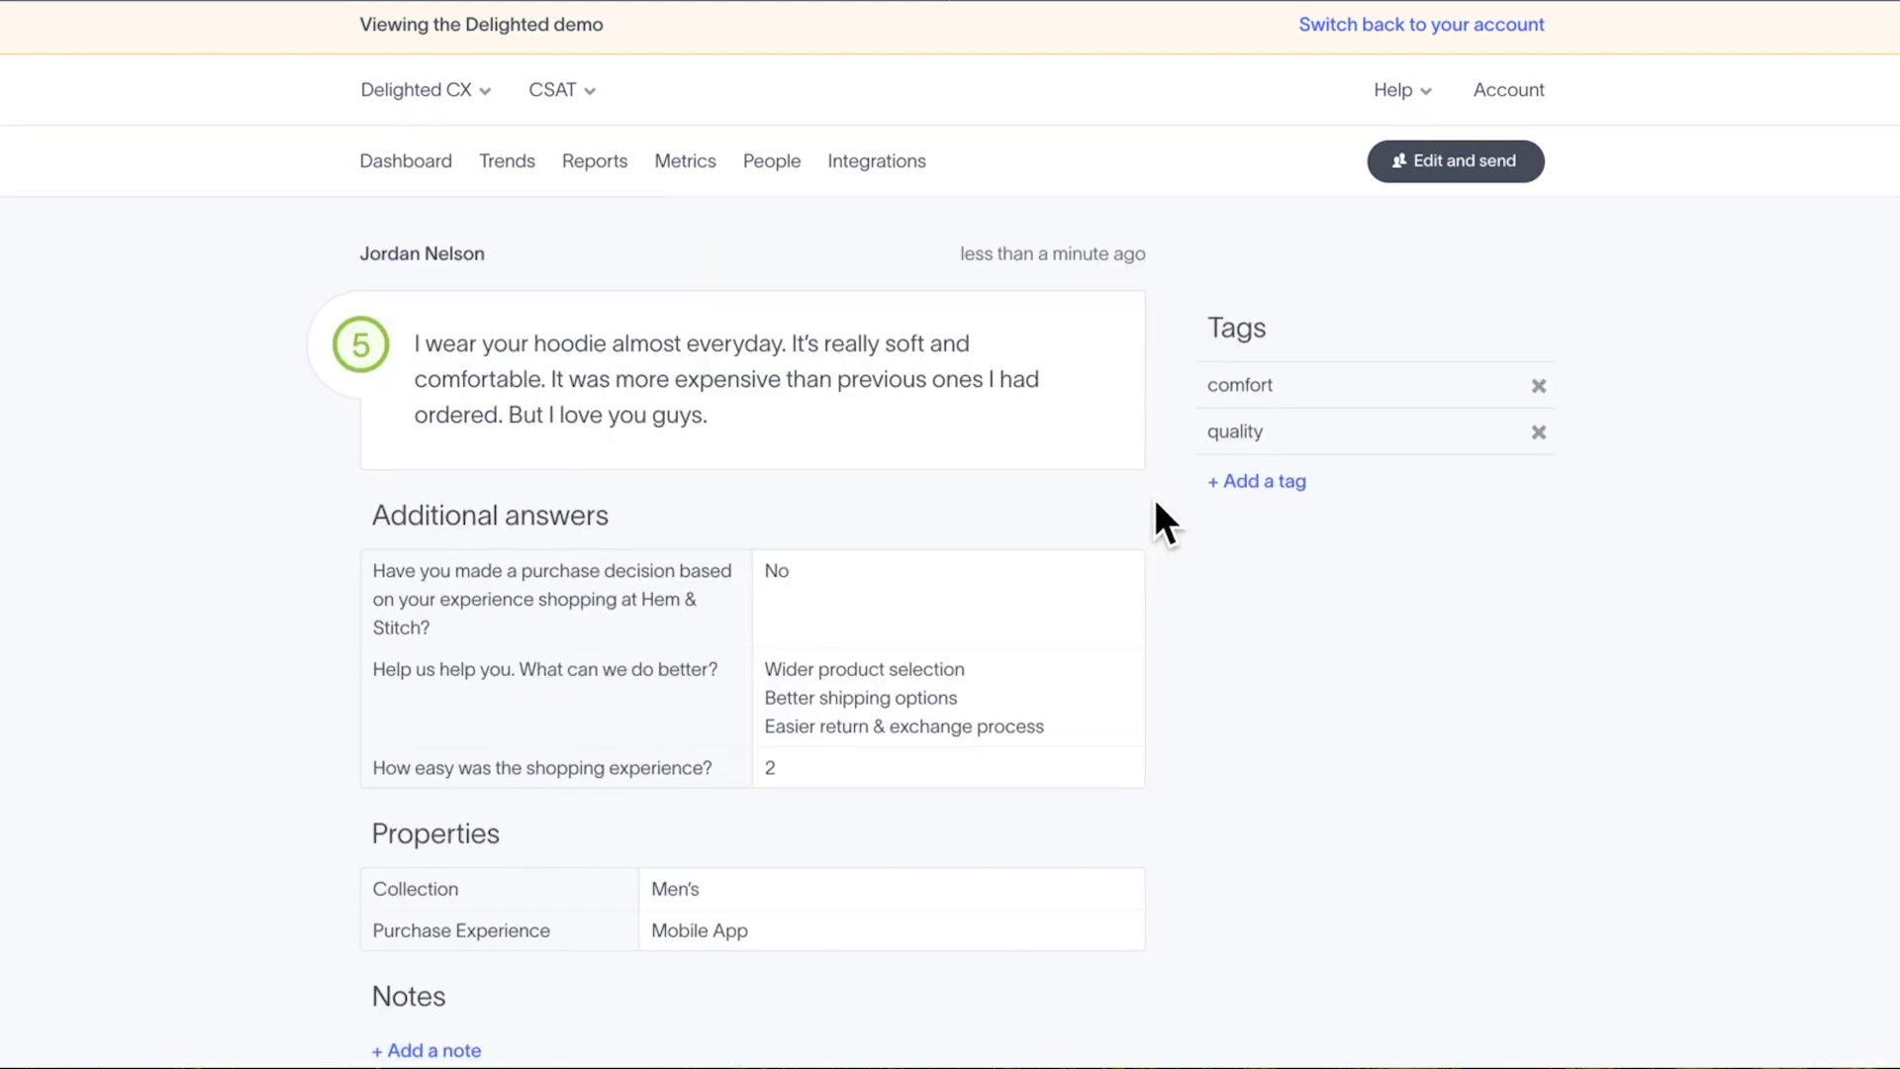
scroll(1154, 497, "down", 2)
scroll(1154, 497, "up", 2)
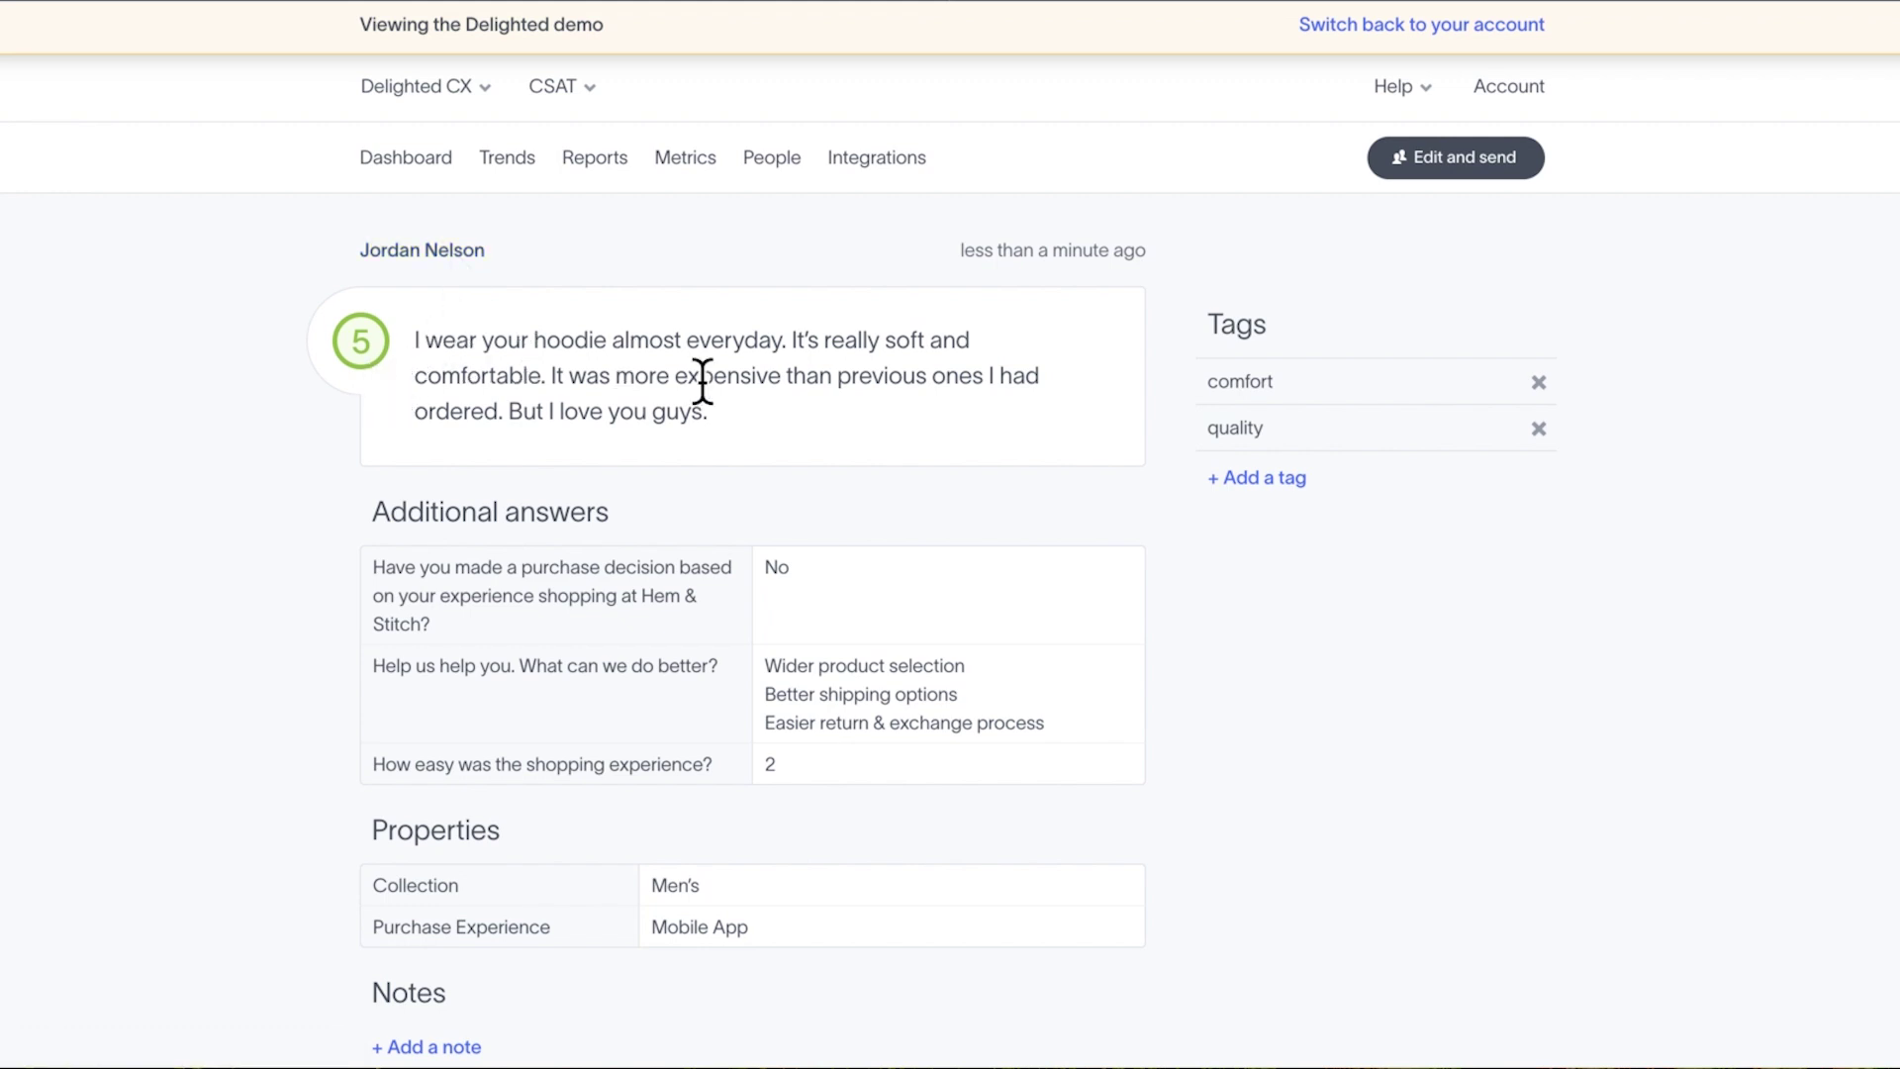
scroll(756, 470, "down", 3)
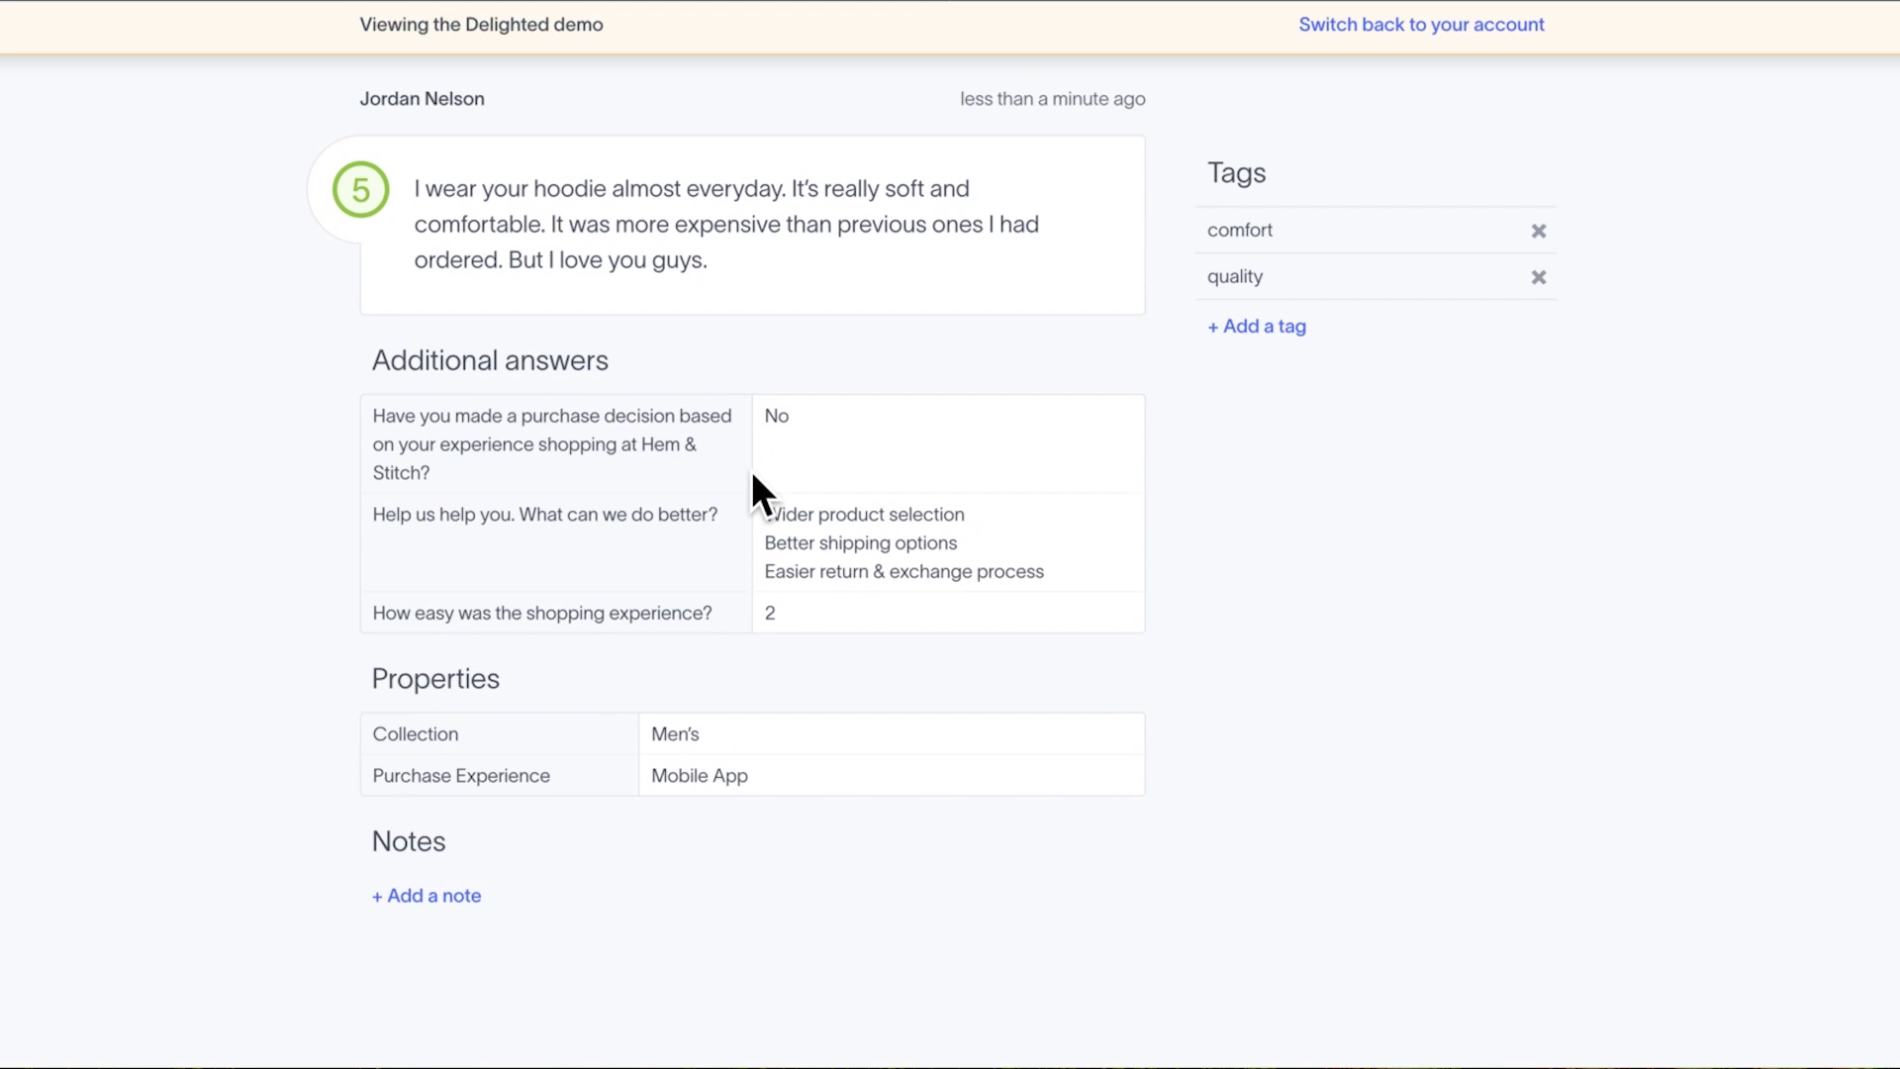
scroll(751, 471, "down", 2)
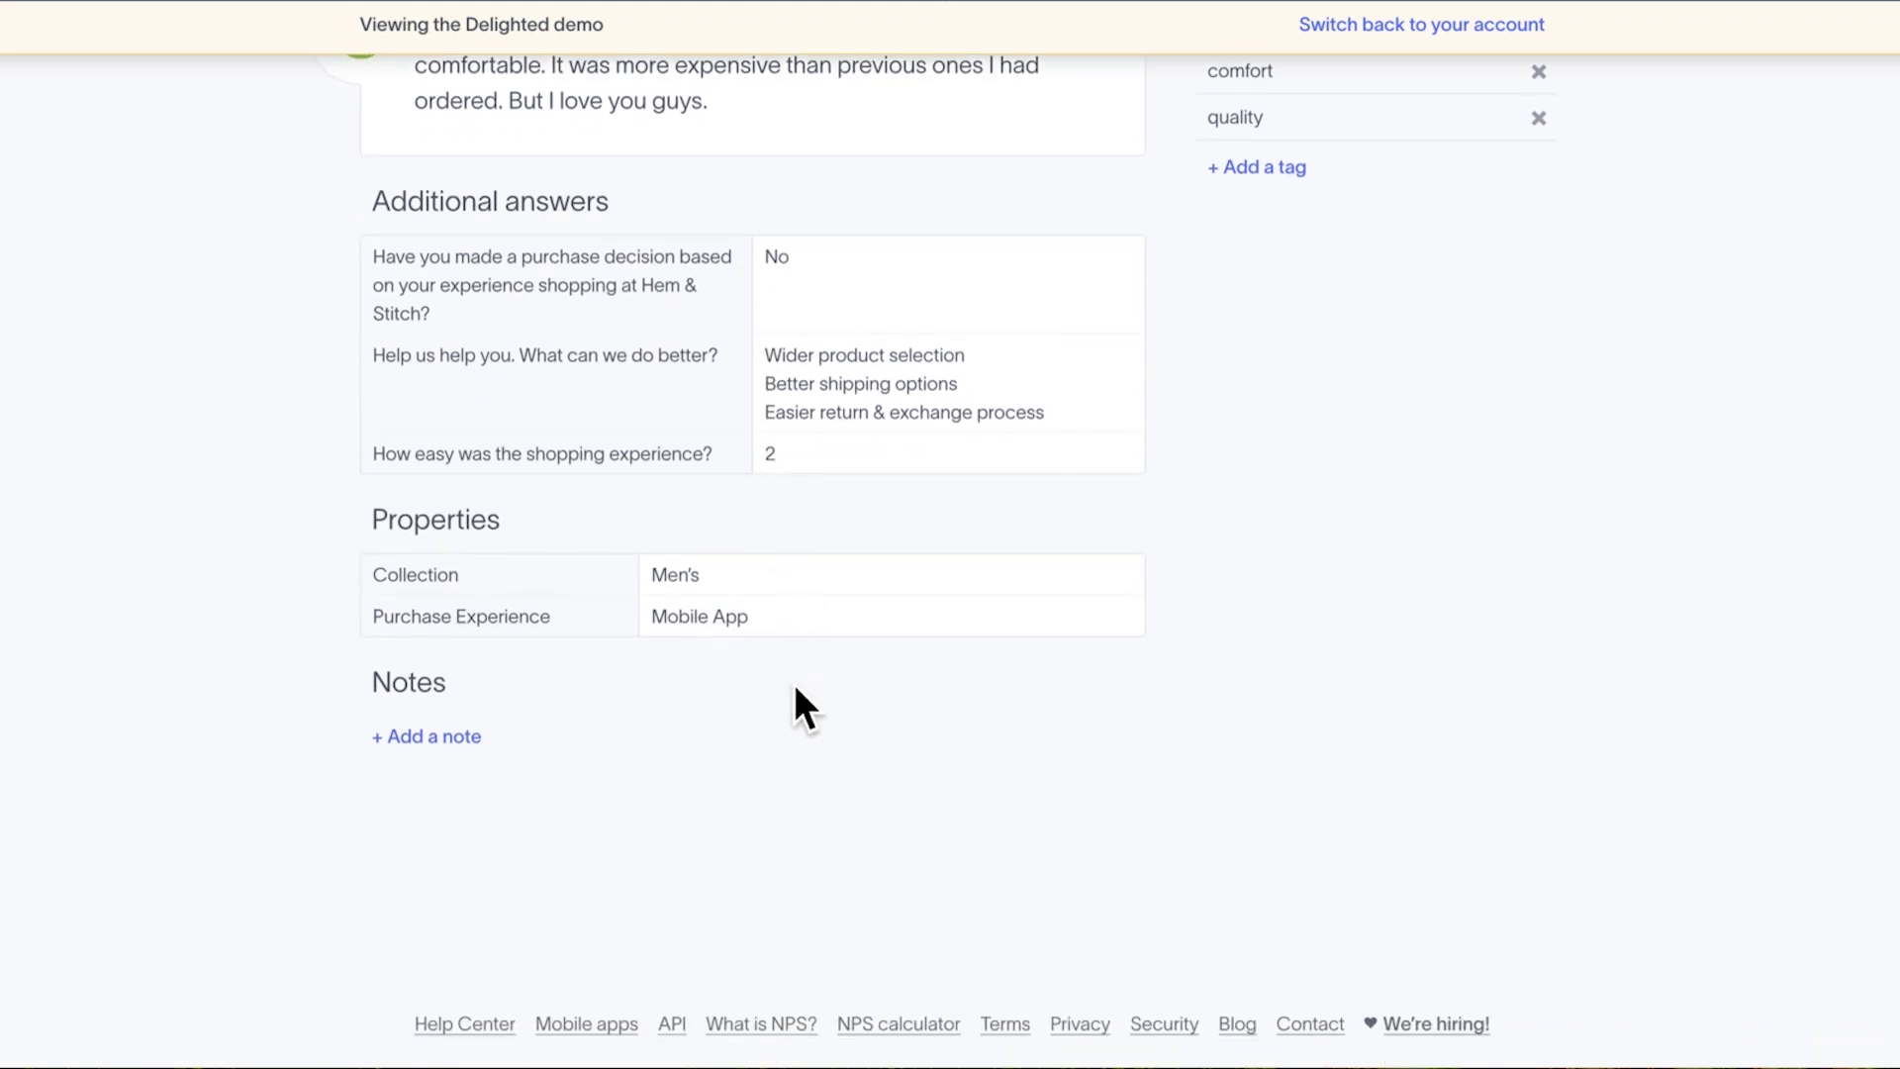
scroll(954, 475, "up", 2)
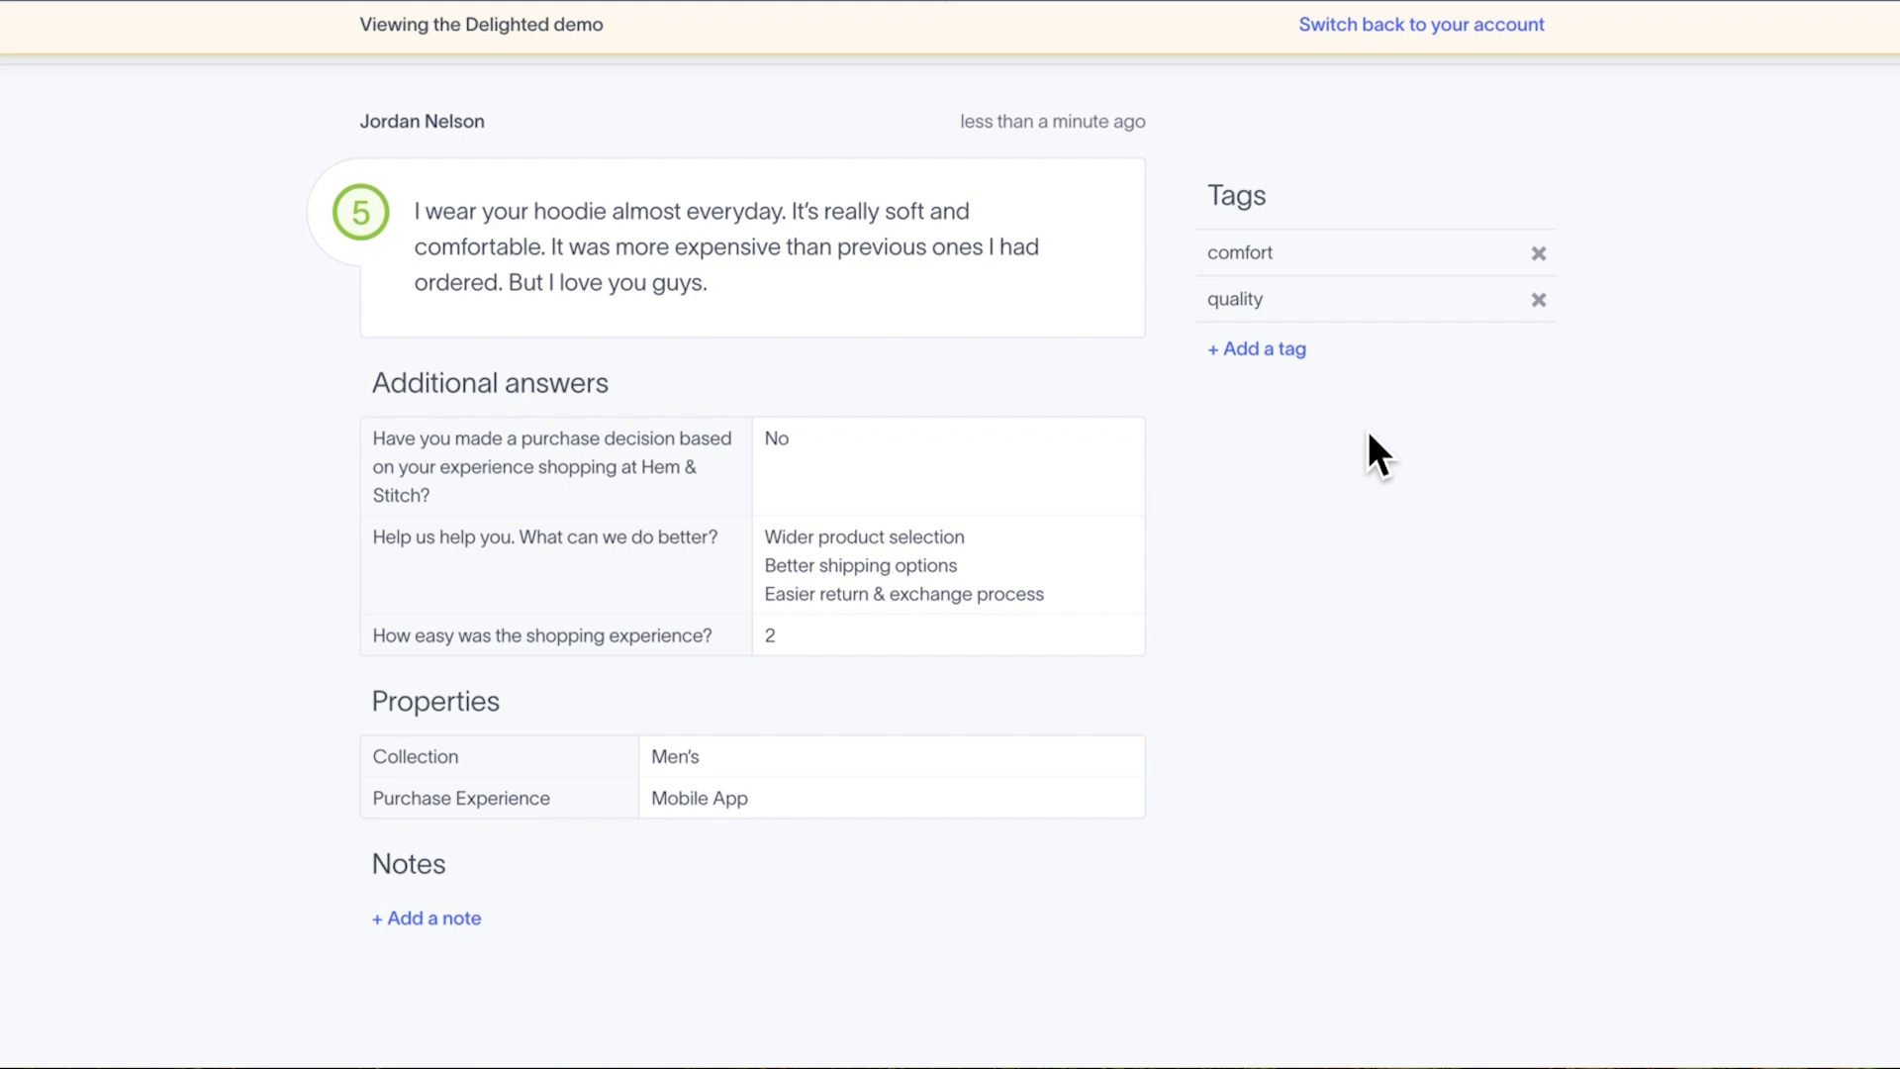
scroll(1364, 431, "down", 1)
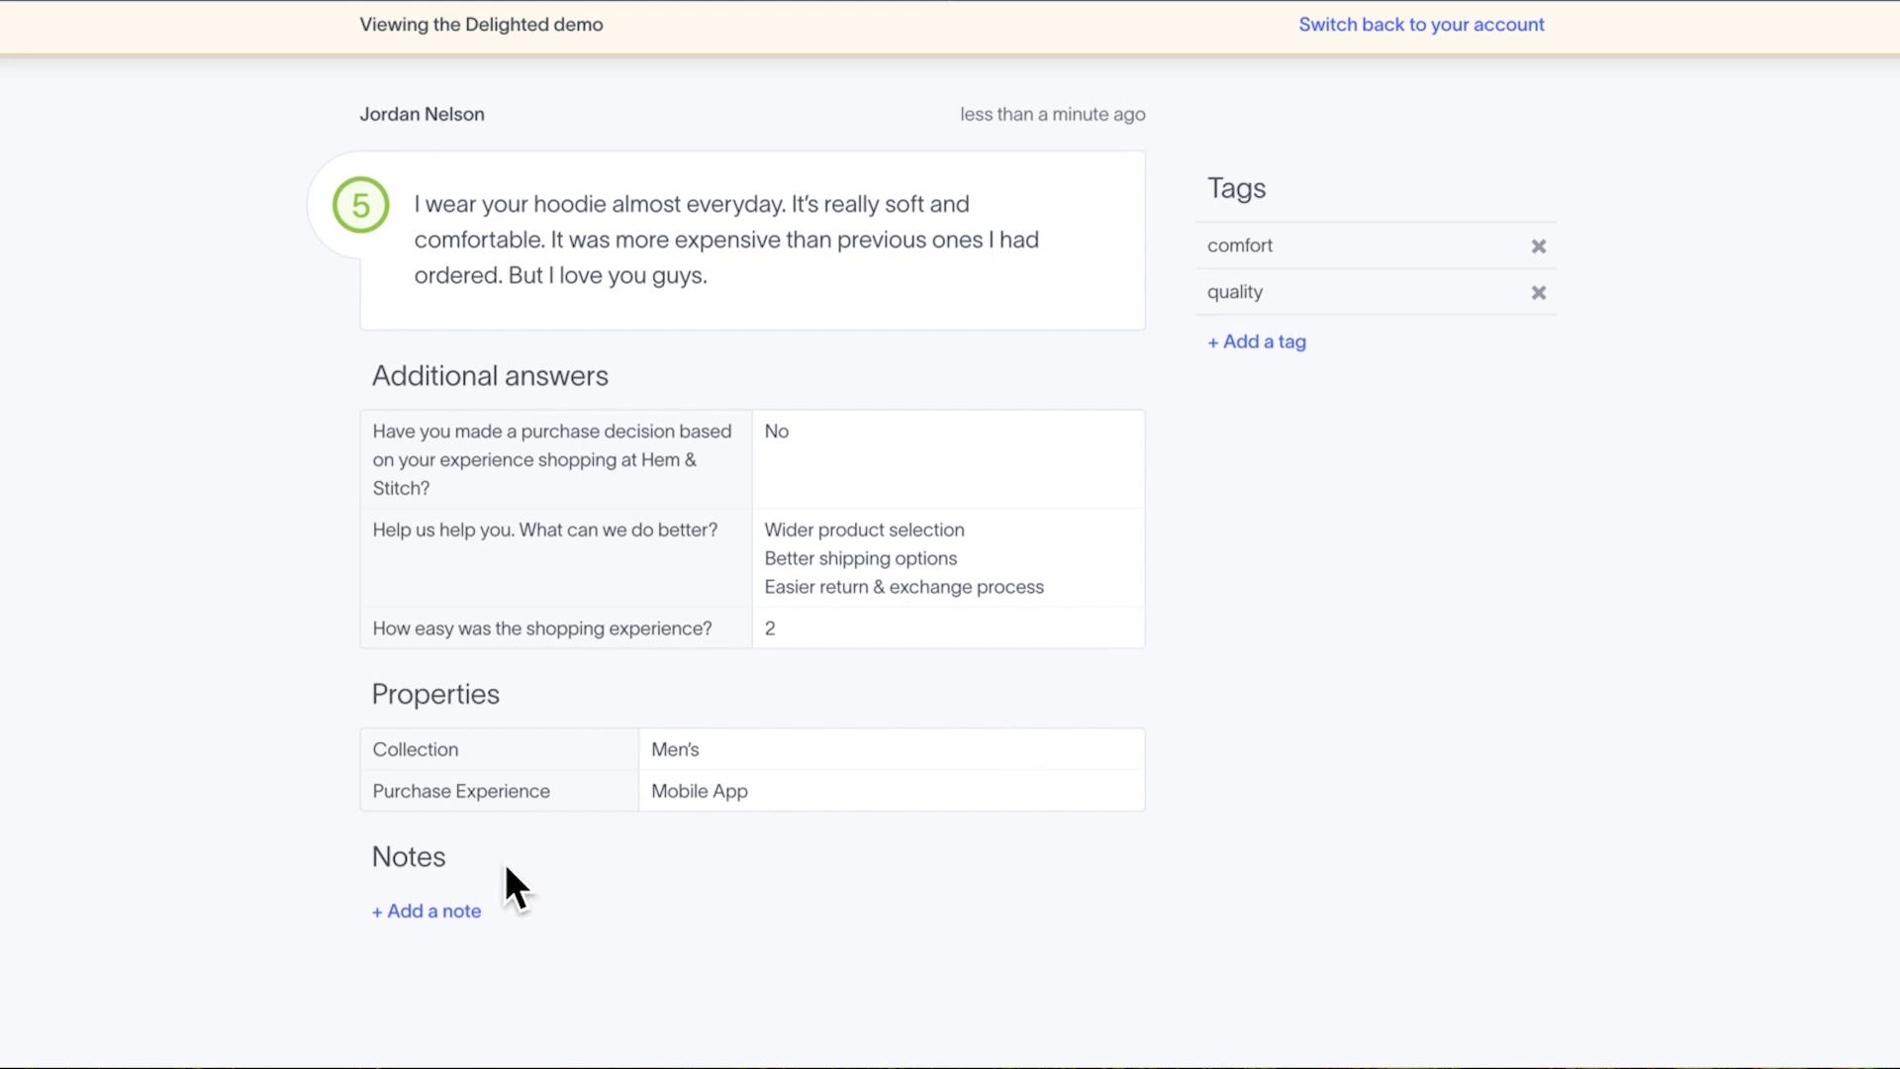
scroll(505, 867, "down", 1)
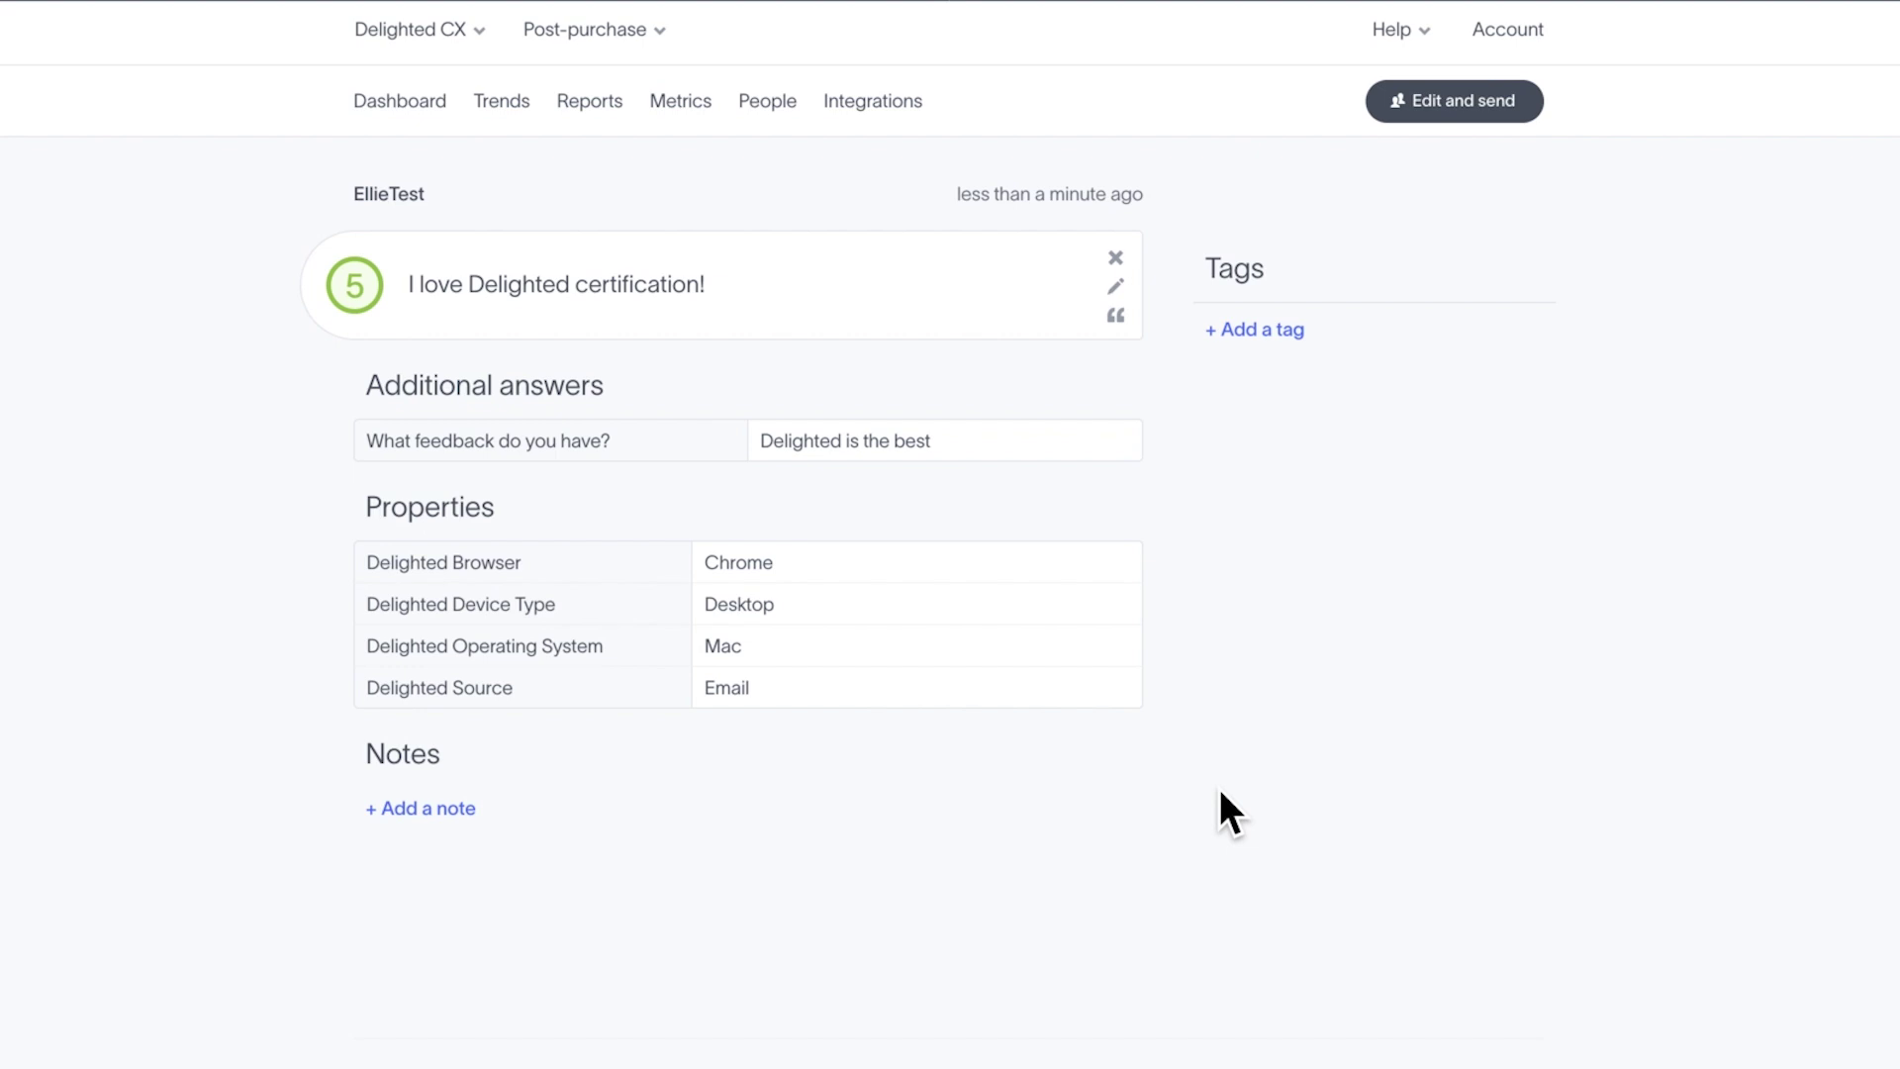
Leave the 'I love Delighted certification!' feedback unedited and send a testimonial permission request for it.
left_click(1117, 289)
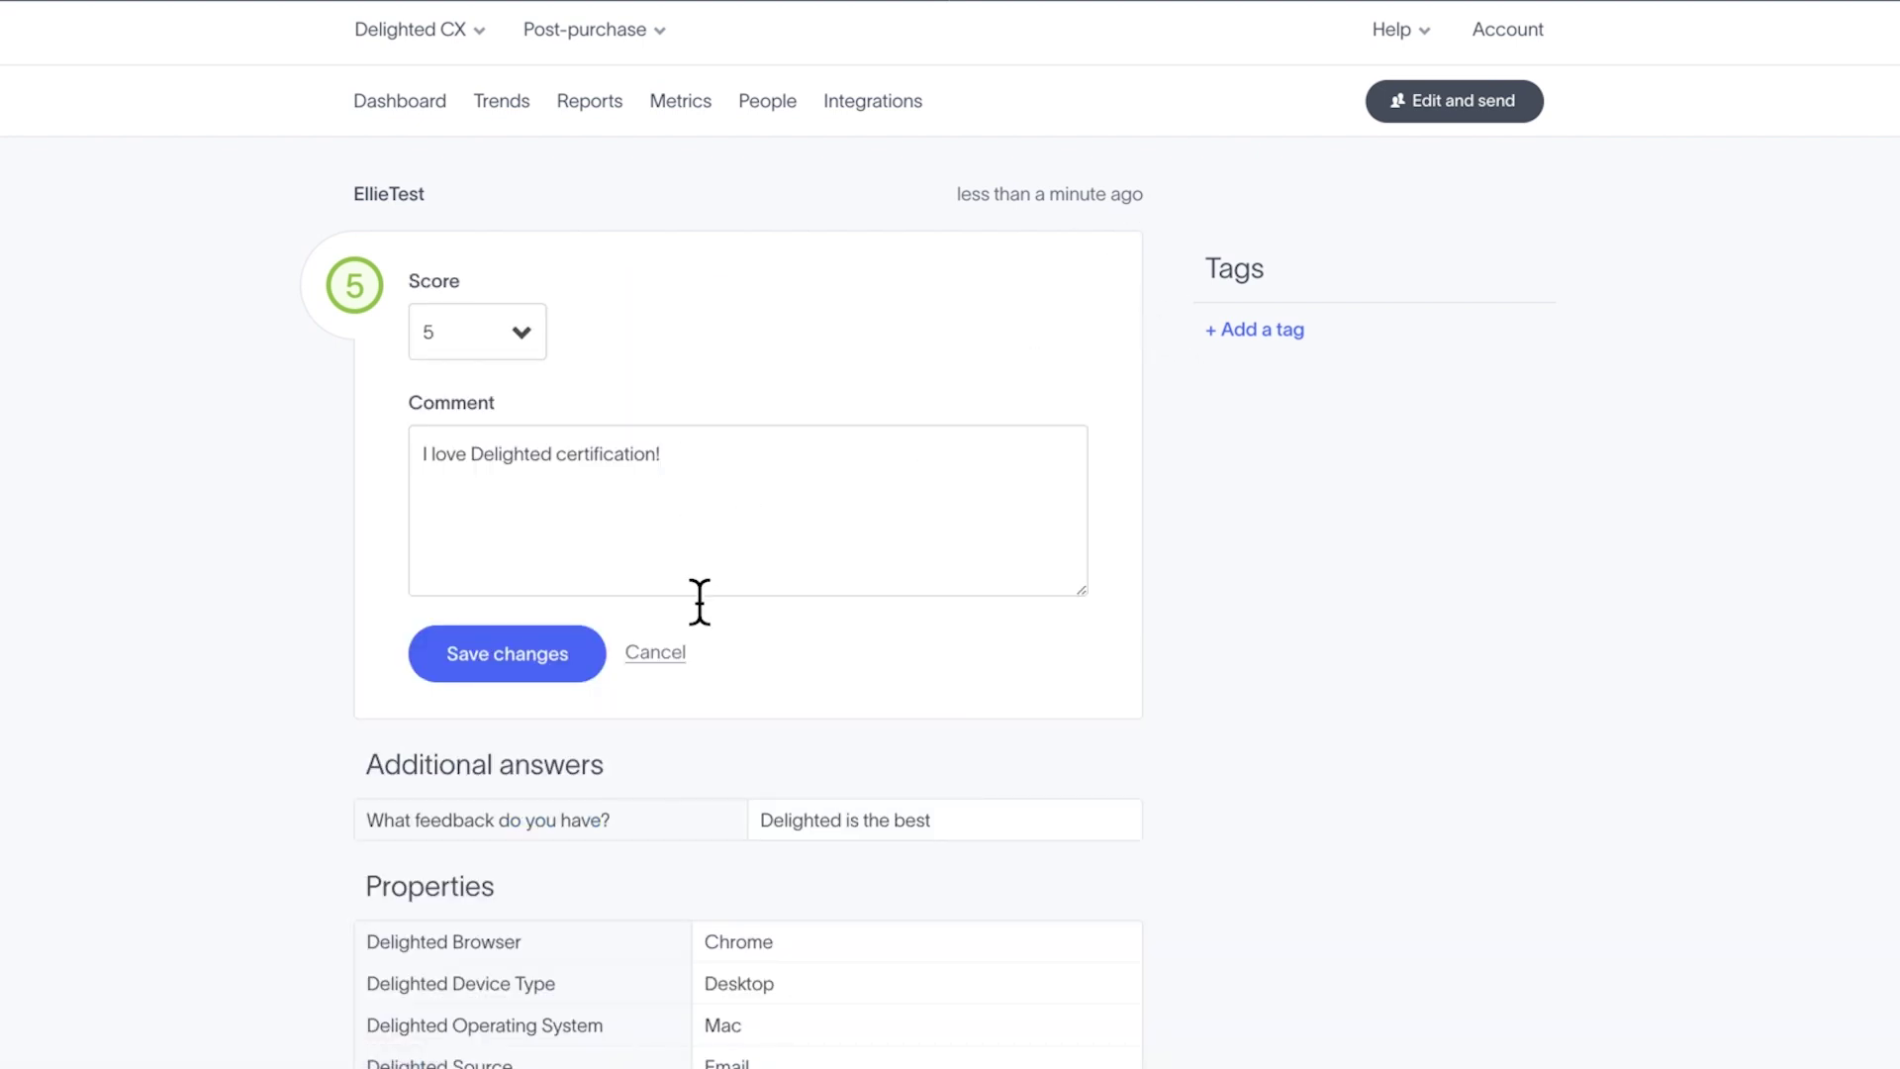
left_click(669, 656)
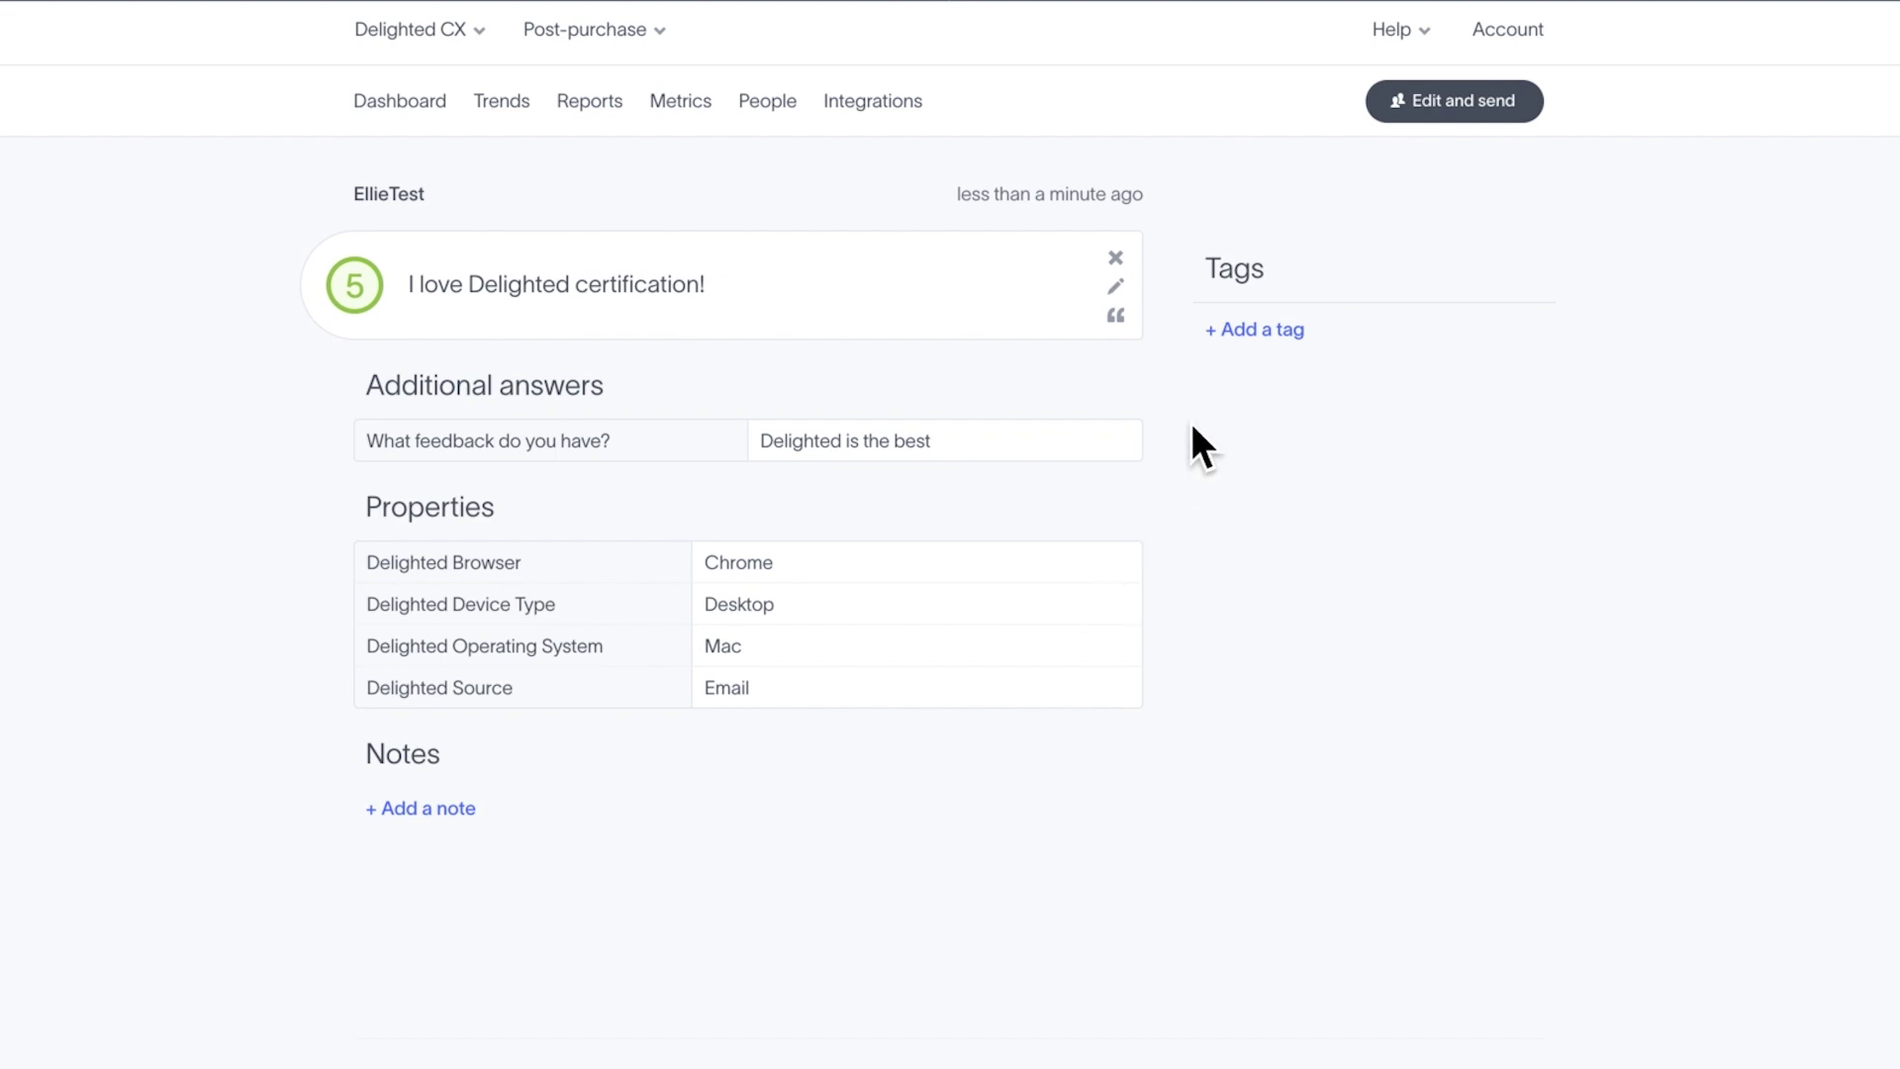
left_click(1125, 327)
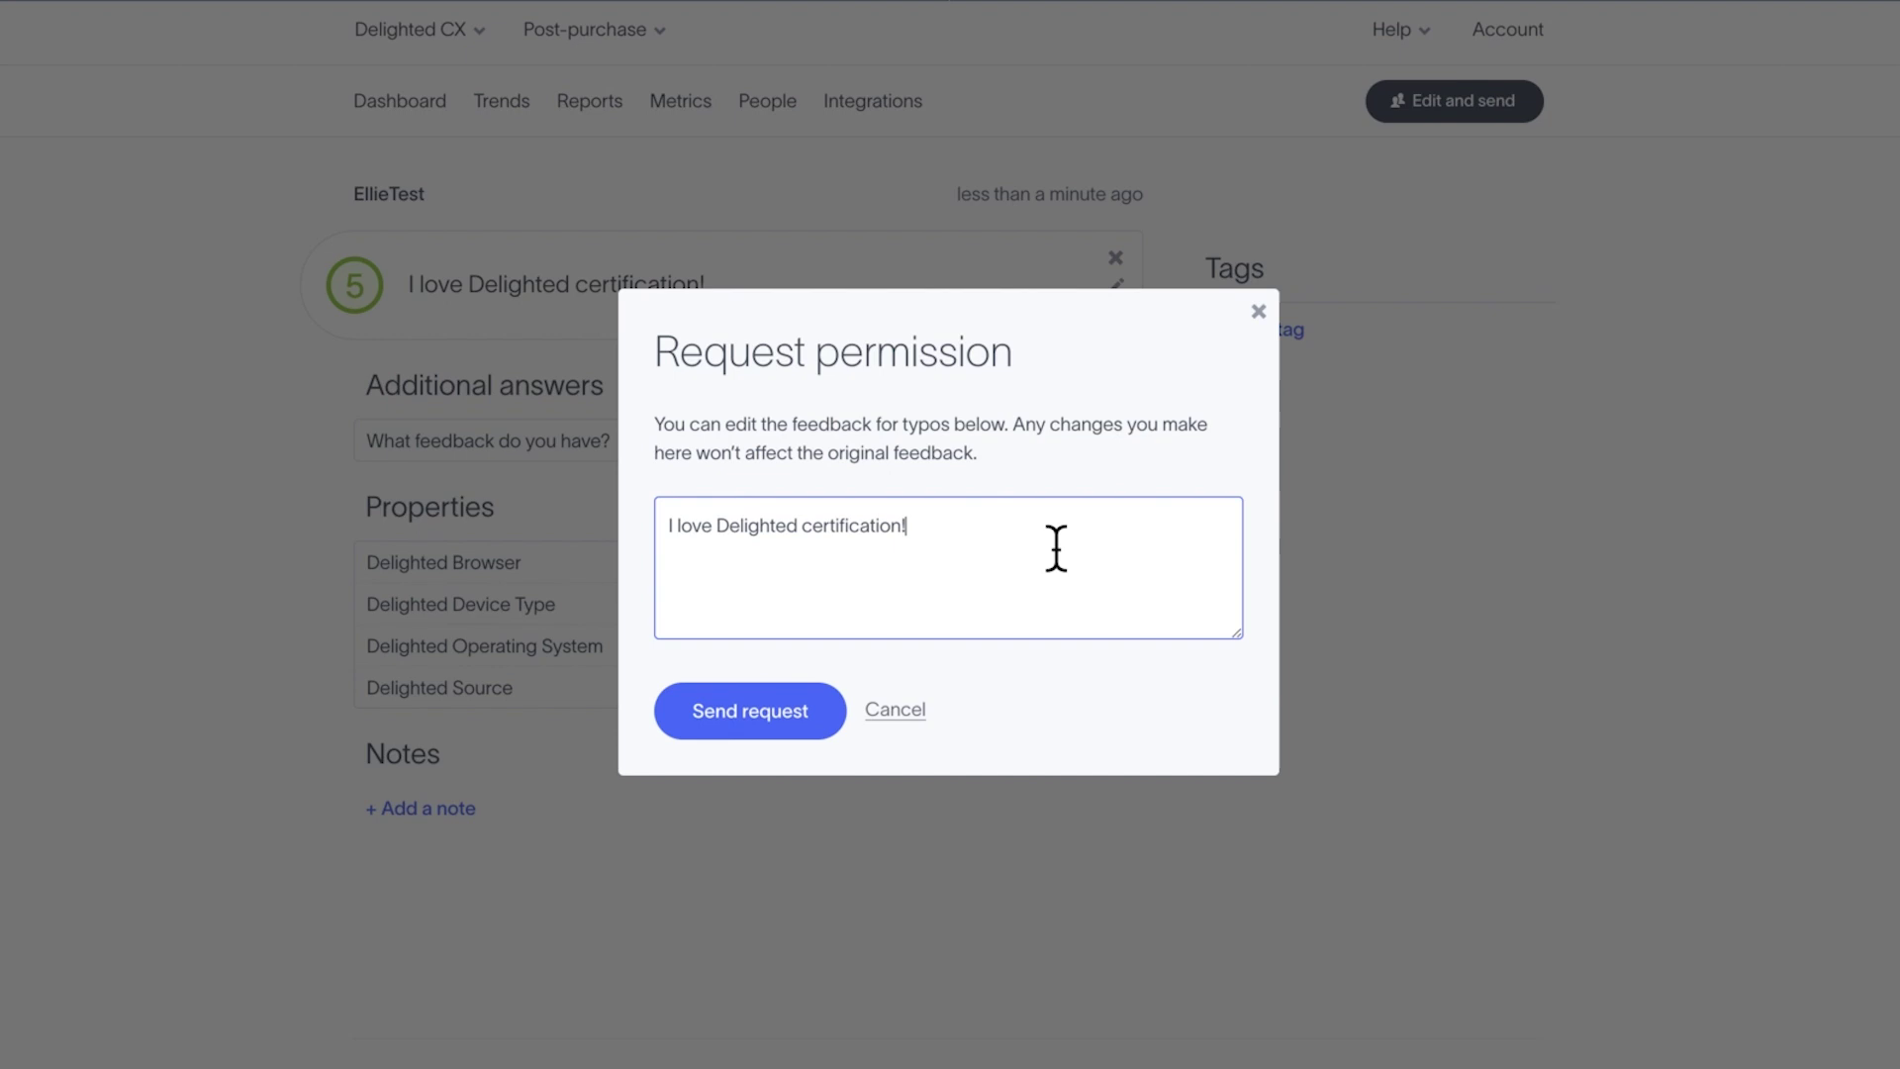
left_click(825, 730)
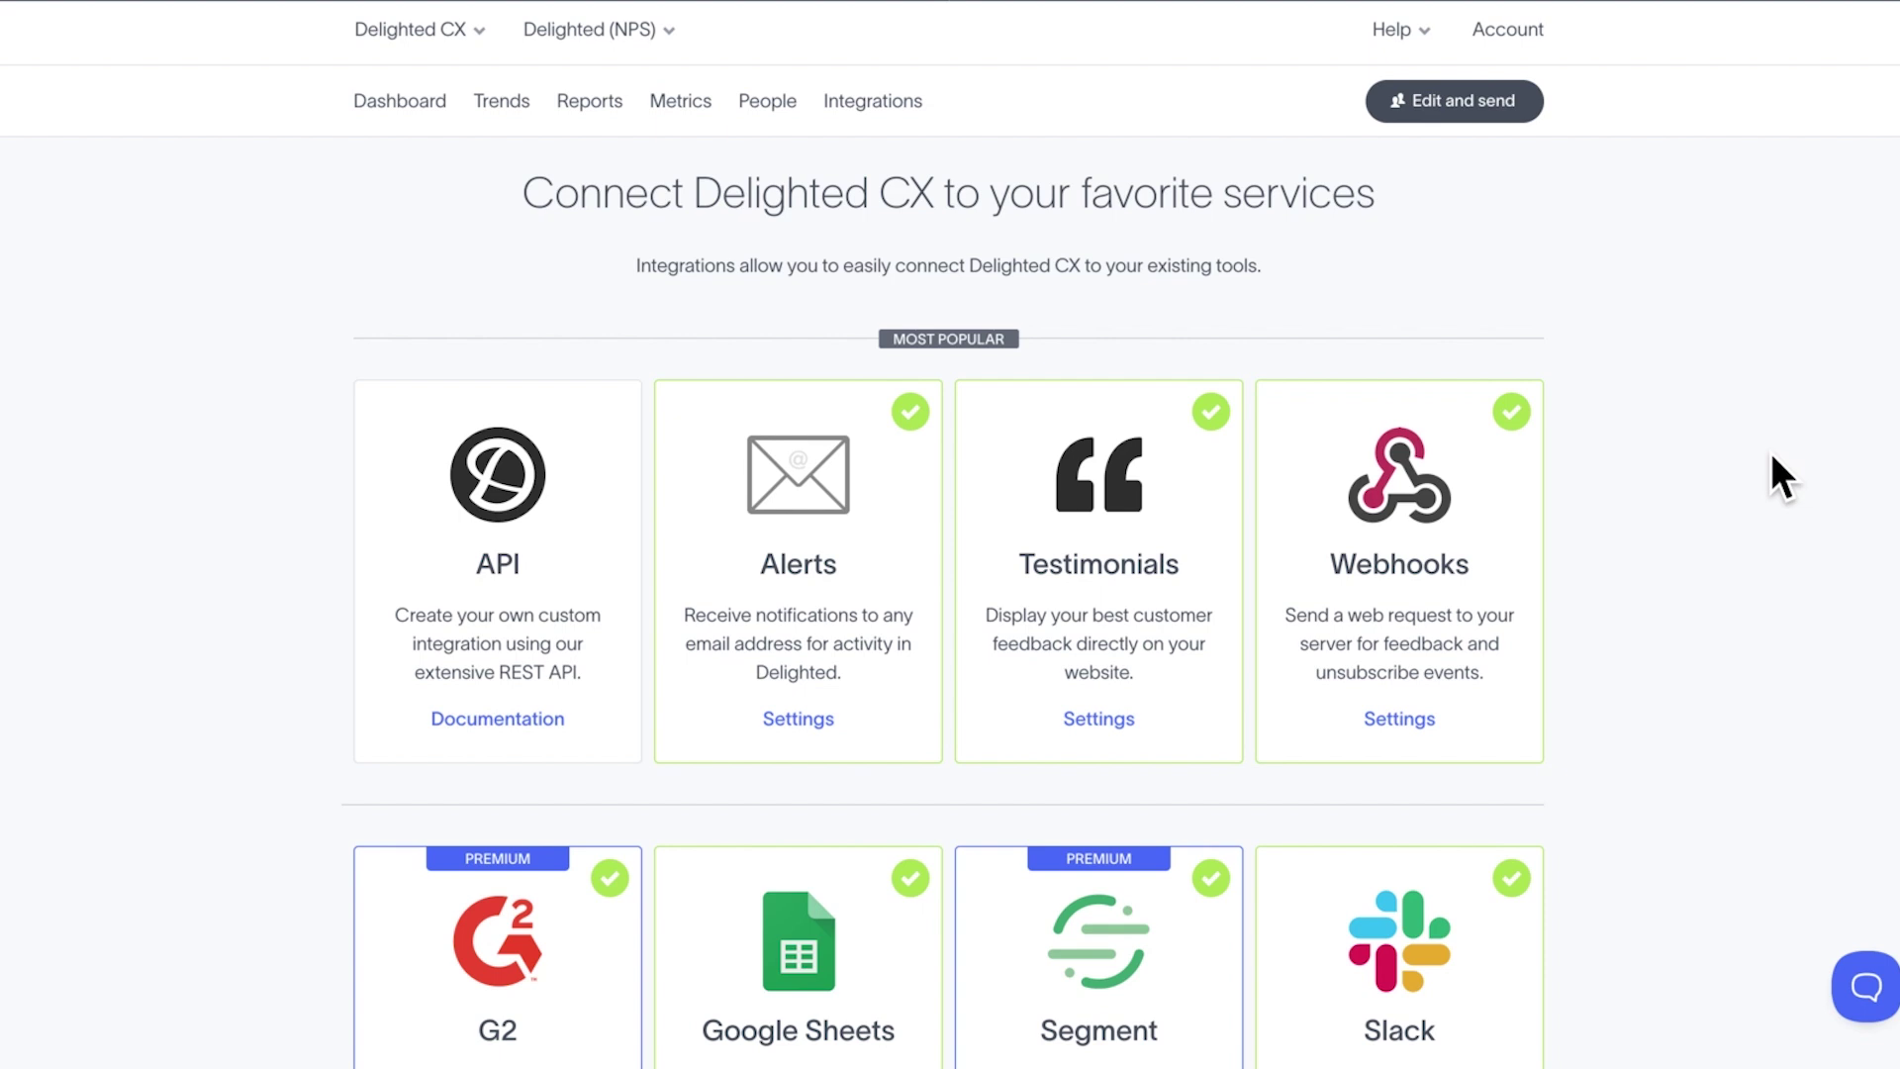
Review the published testimonials listed in the Testimonials settings.
left_click(1122, 591)
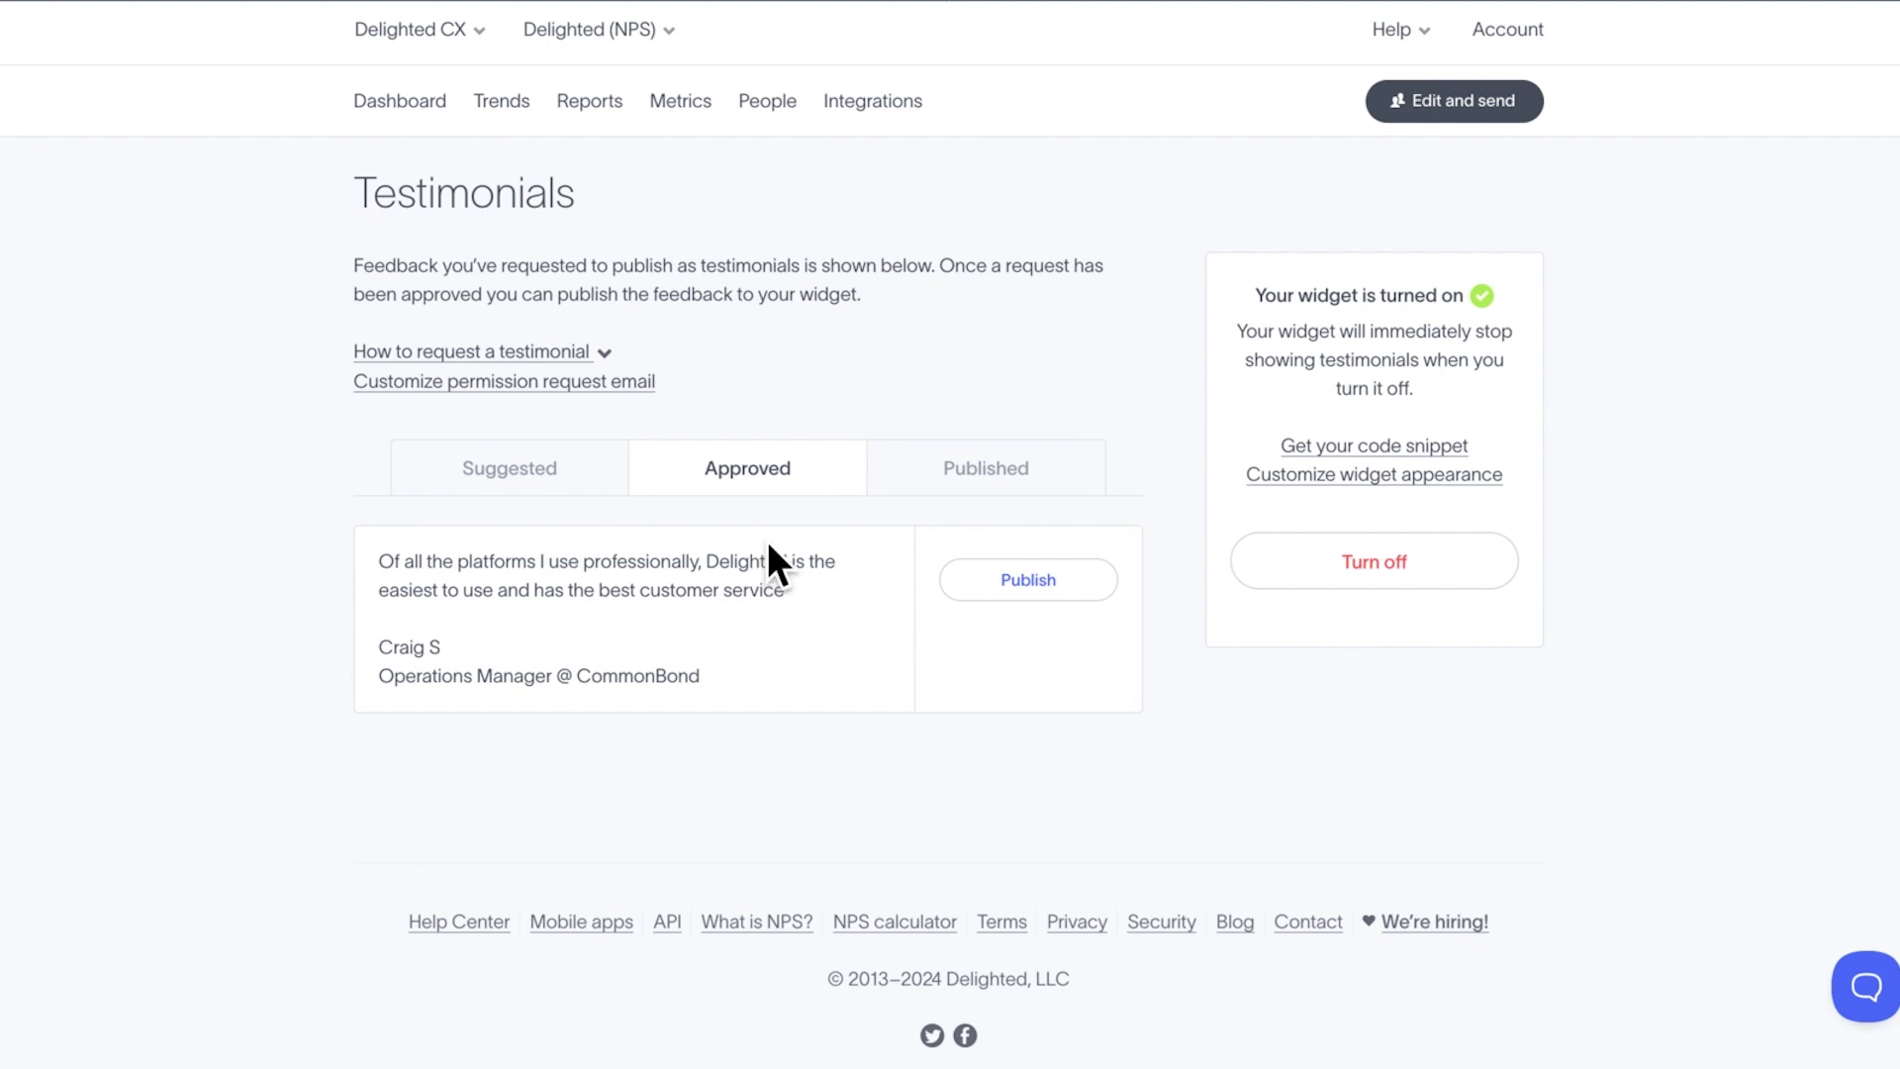
left_click(966, 477)
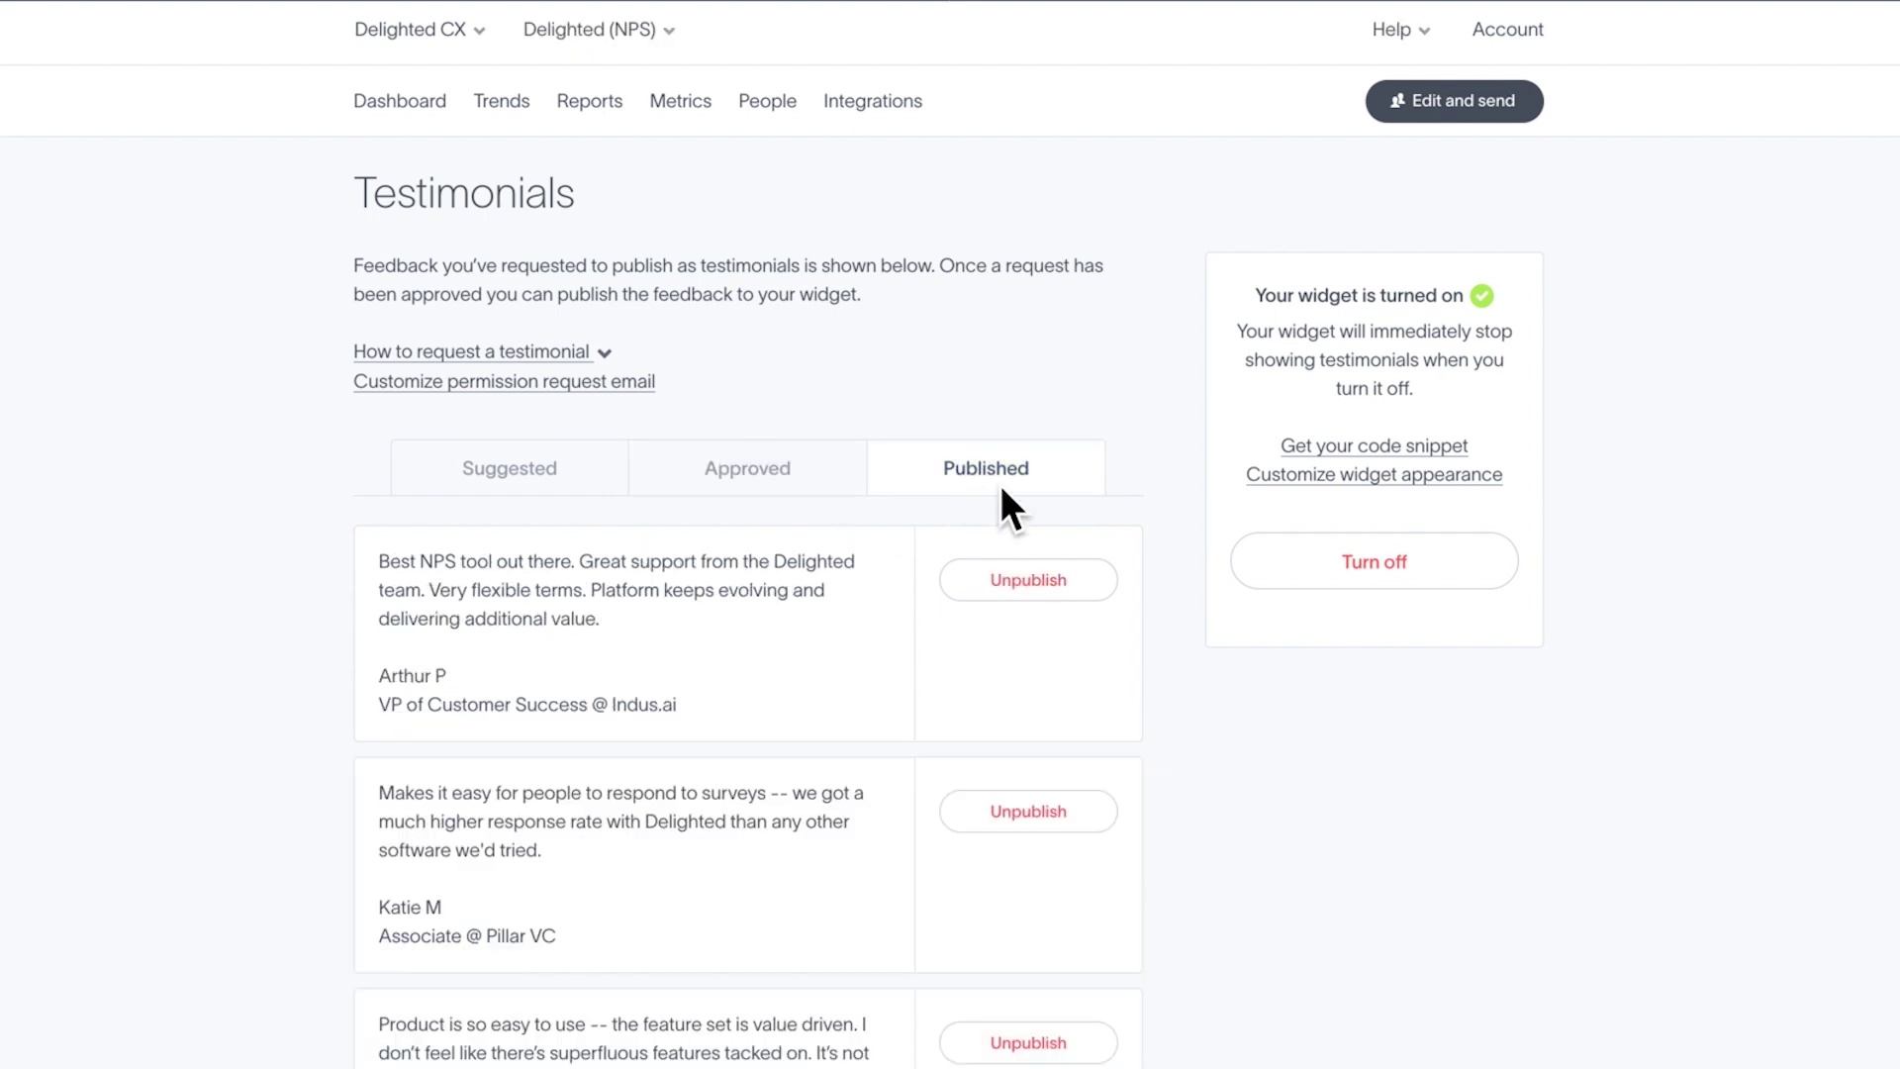
scroll(1229, 714, "down", 5)
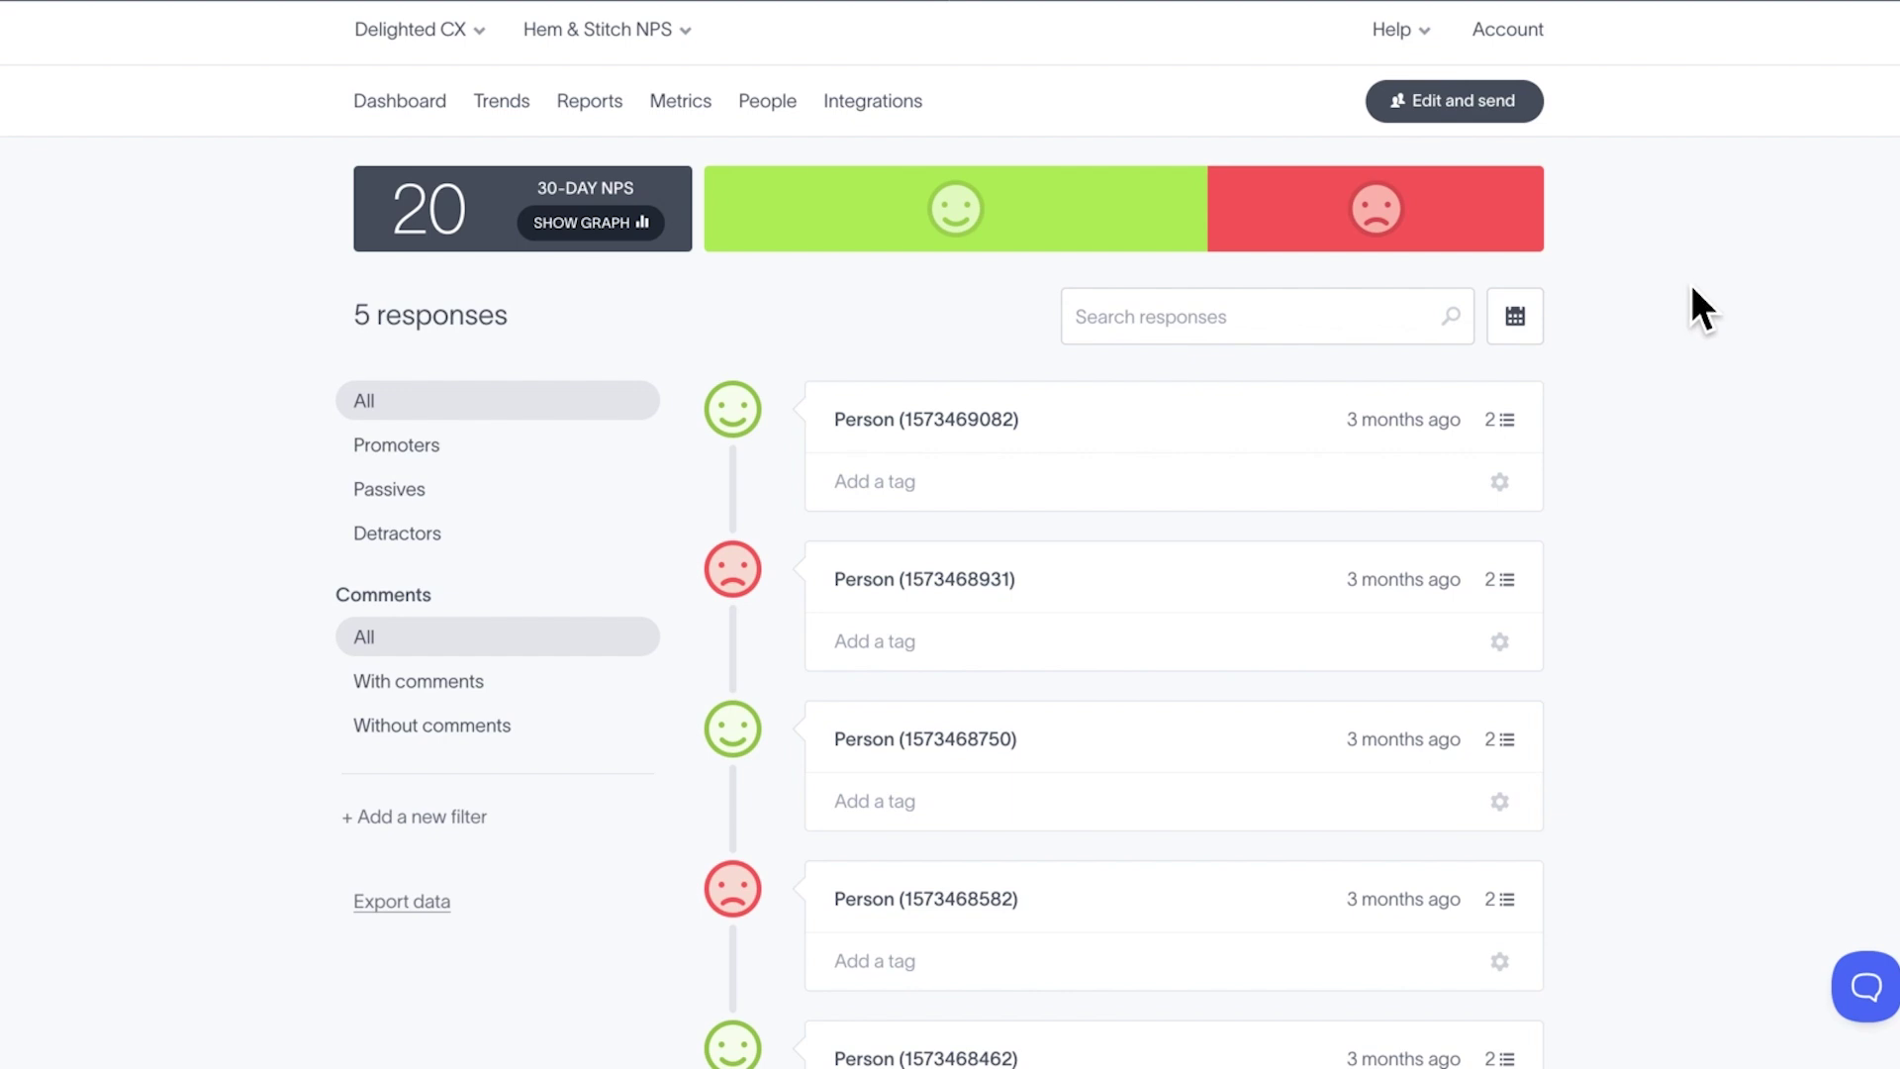
Export survey responses for This month (Aug 1 – Aug 31) as CSV, then view Reports.
scroll(210, 591, "down", 2)
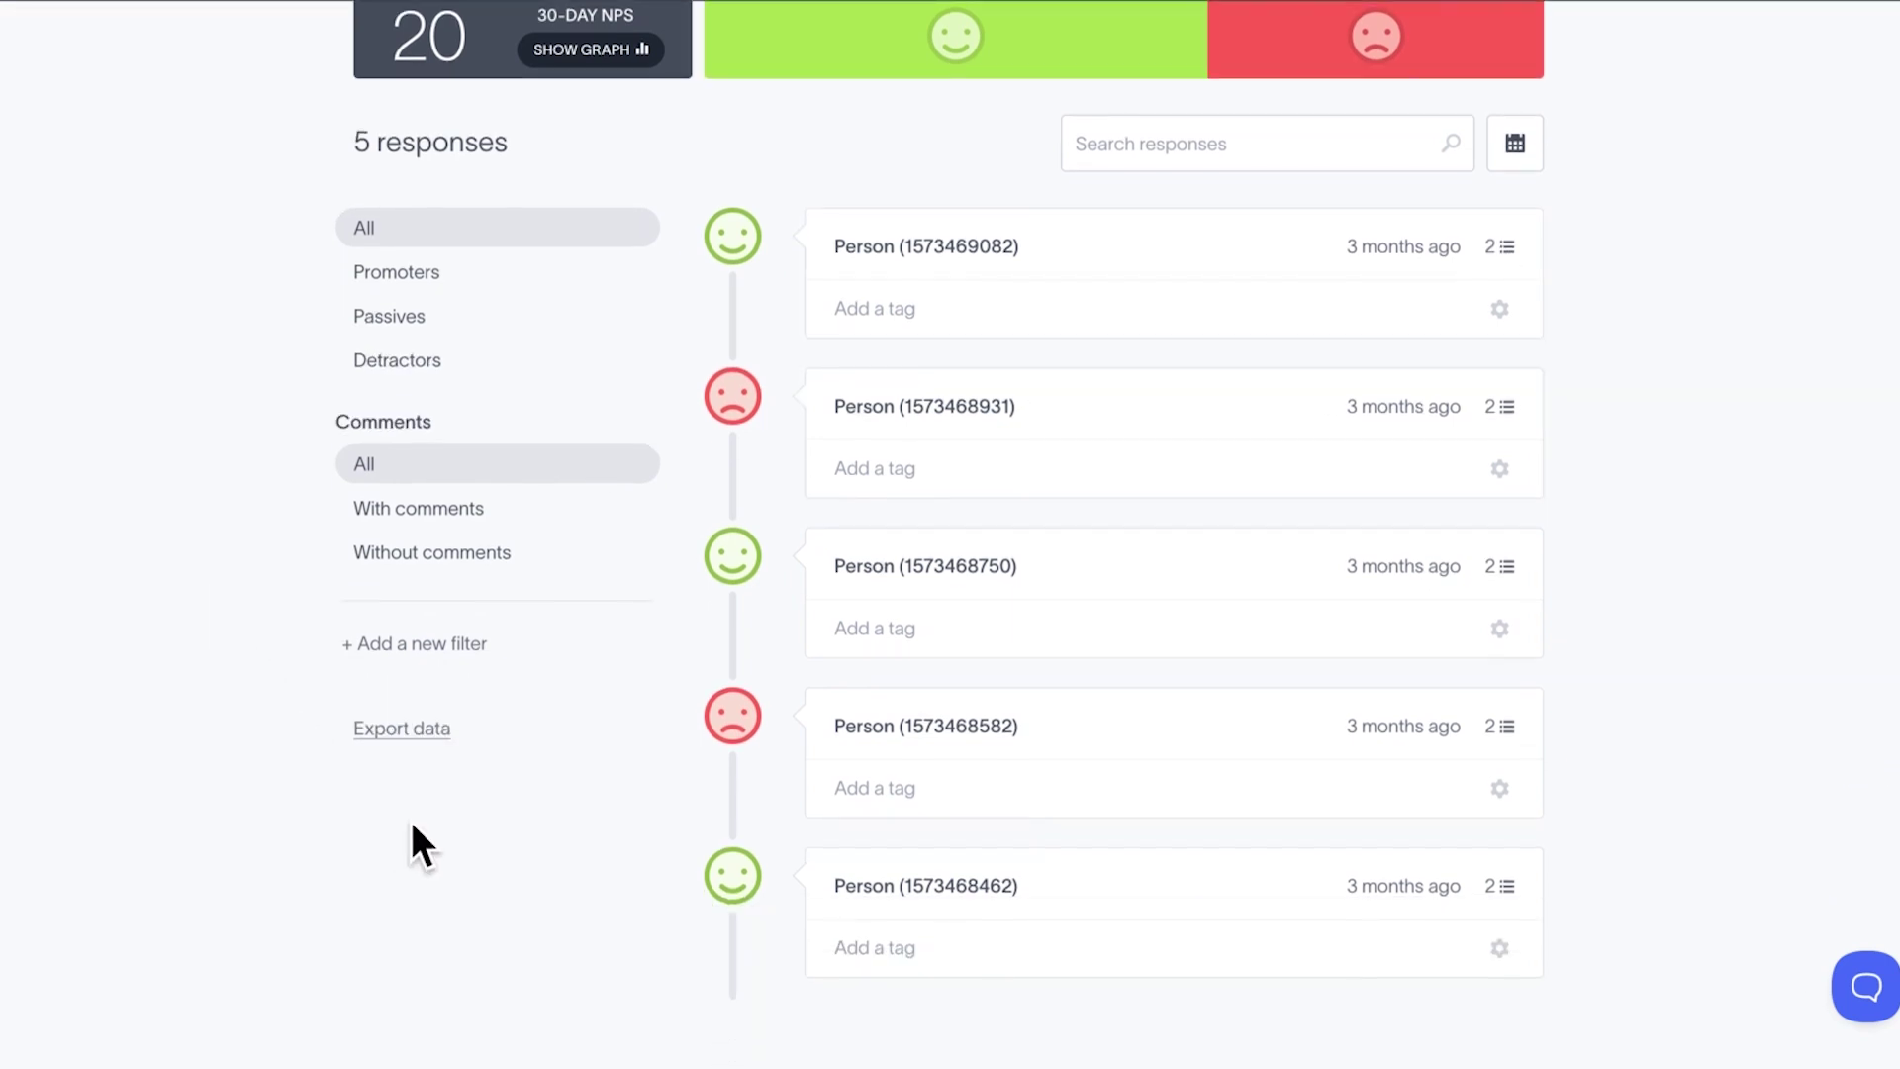
left_click(436, 738)
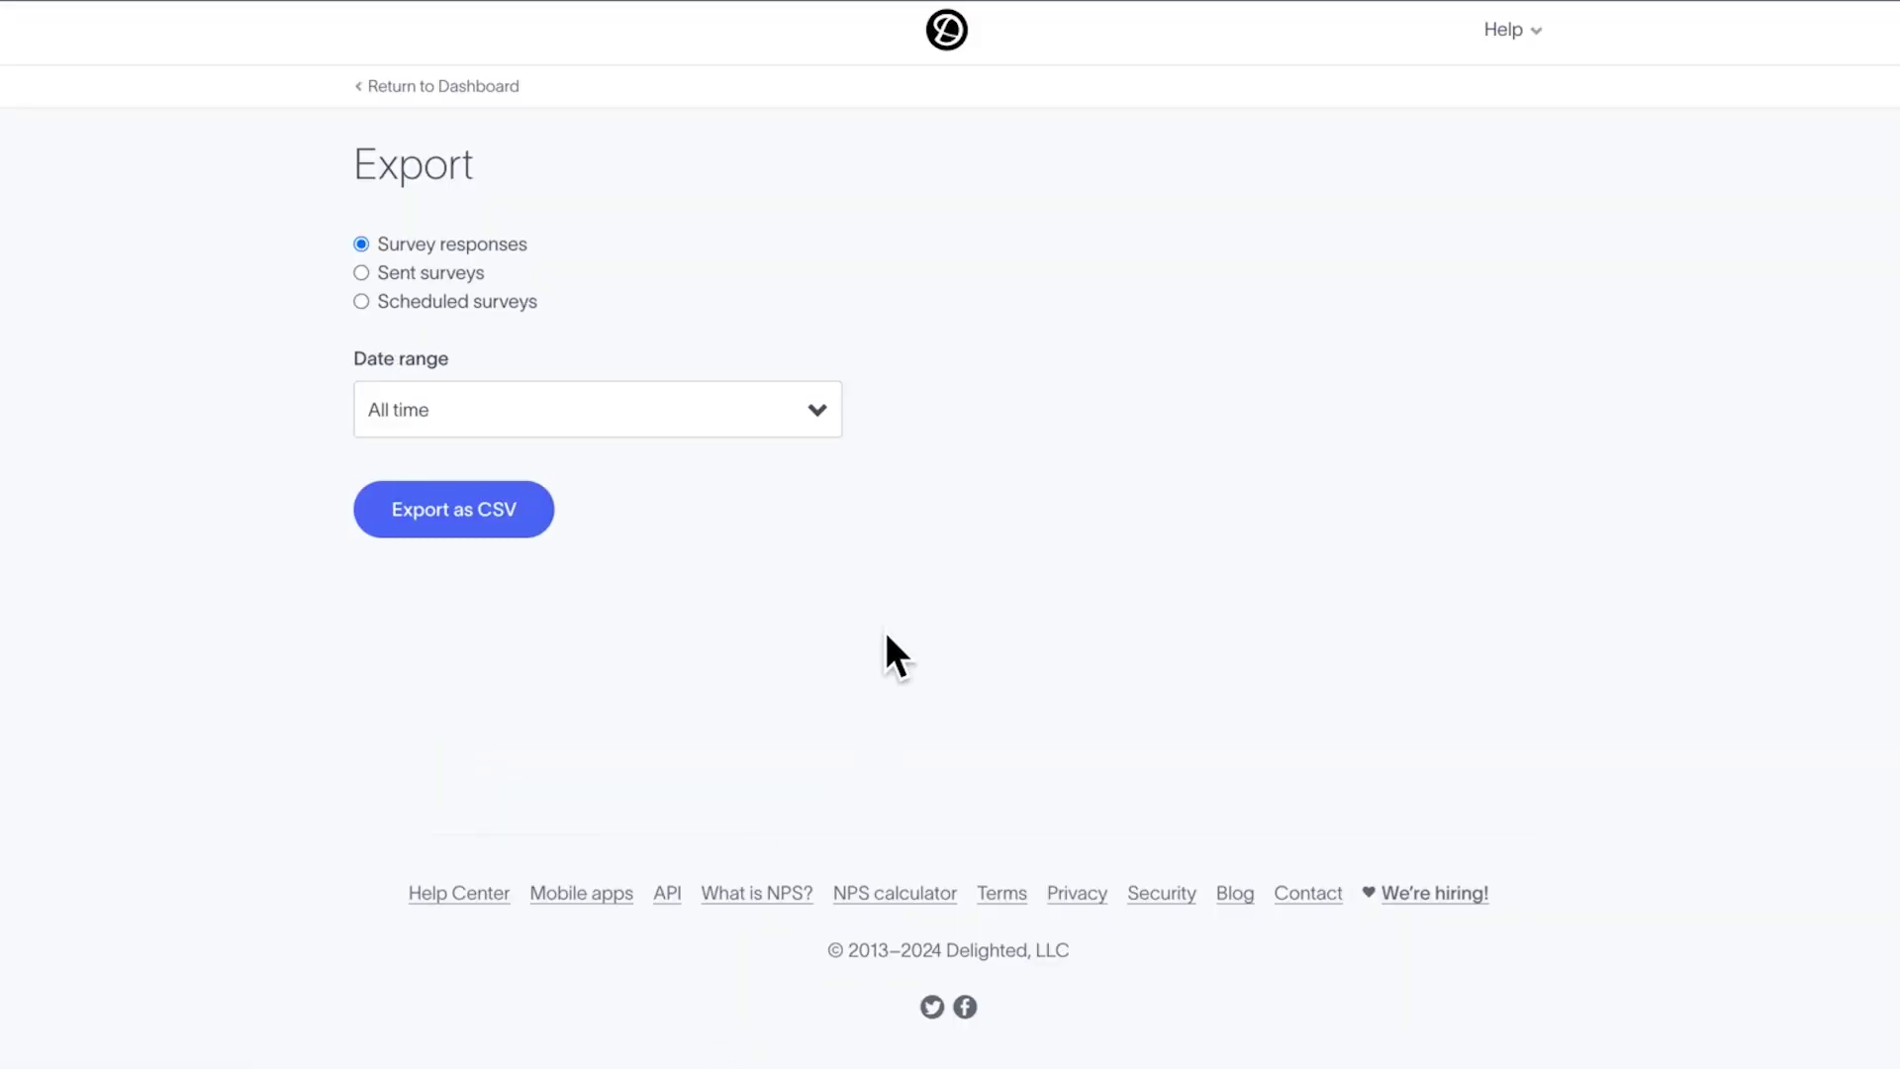
left_click(436, 271)
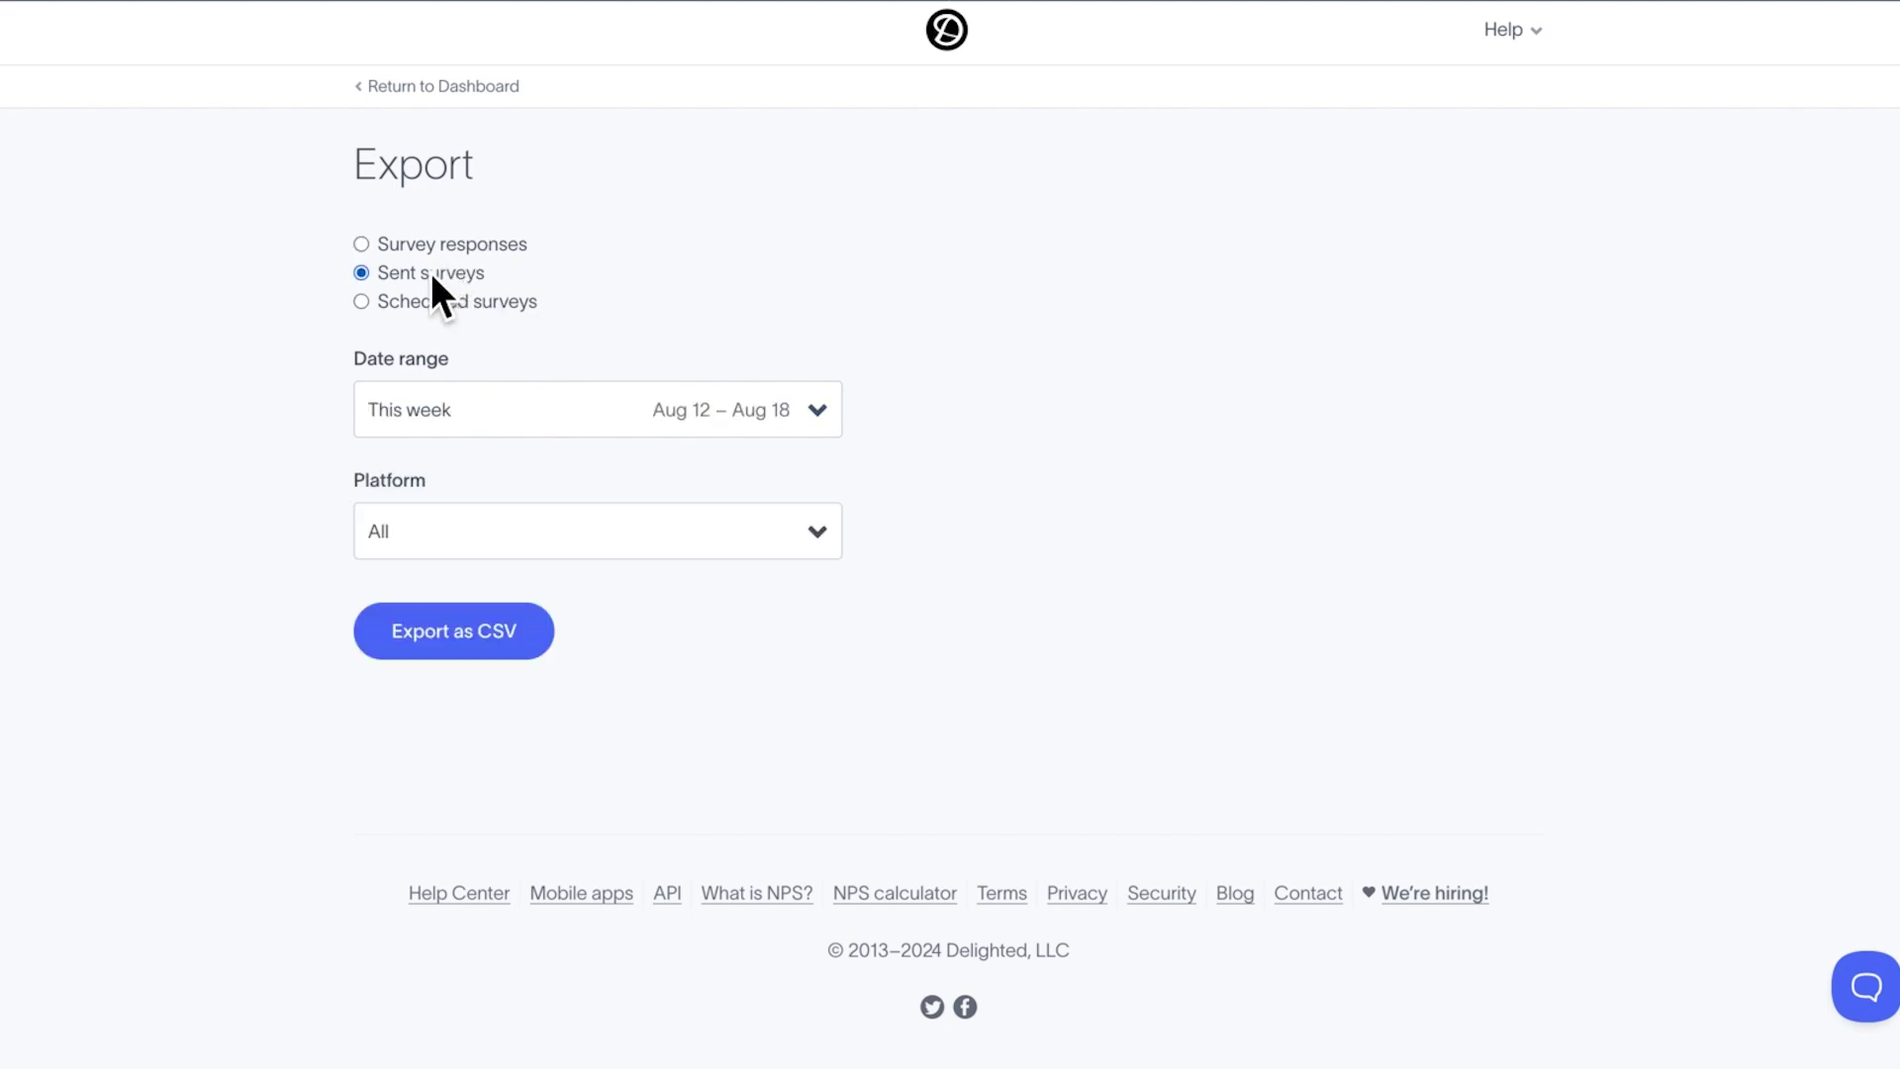
left_click(440, 302)
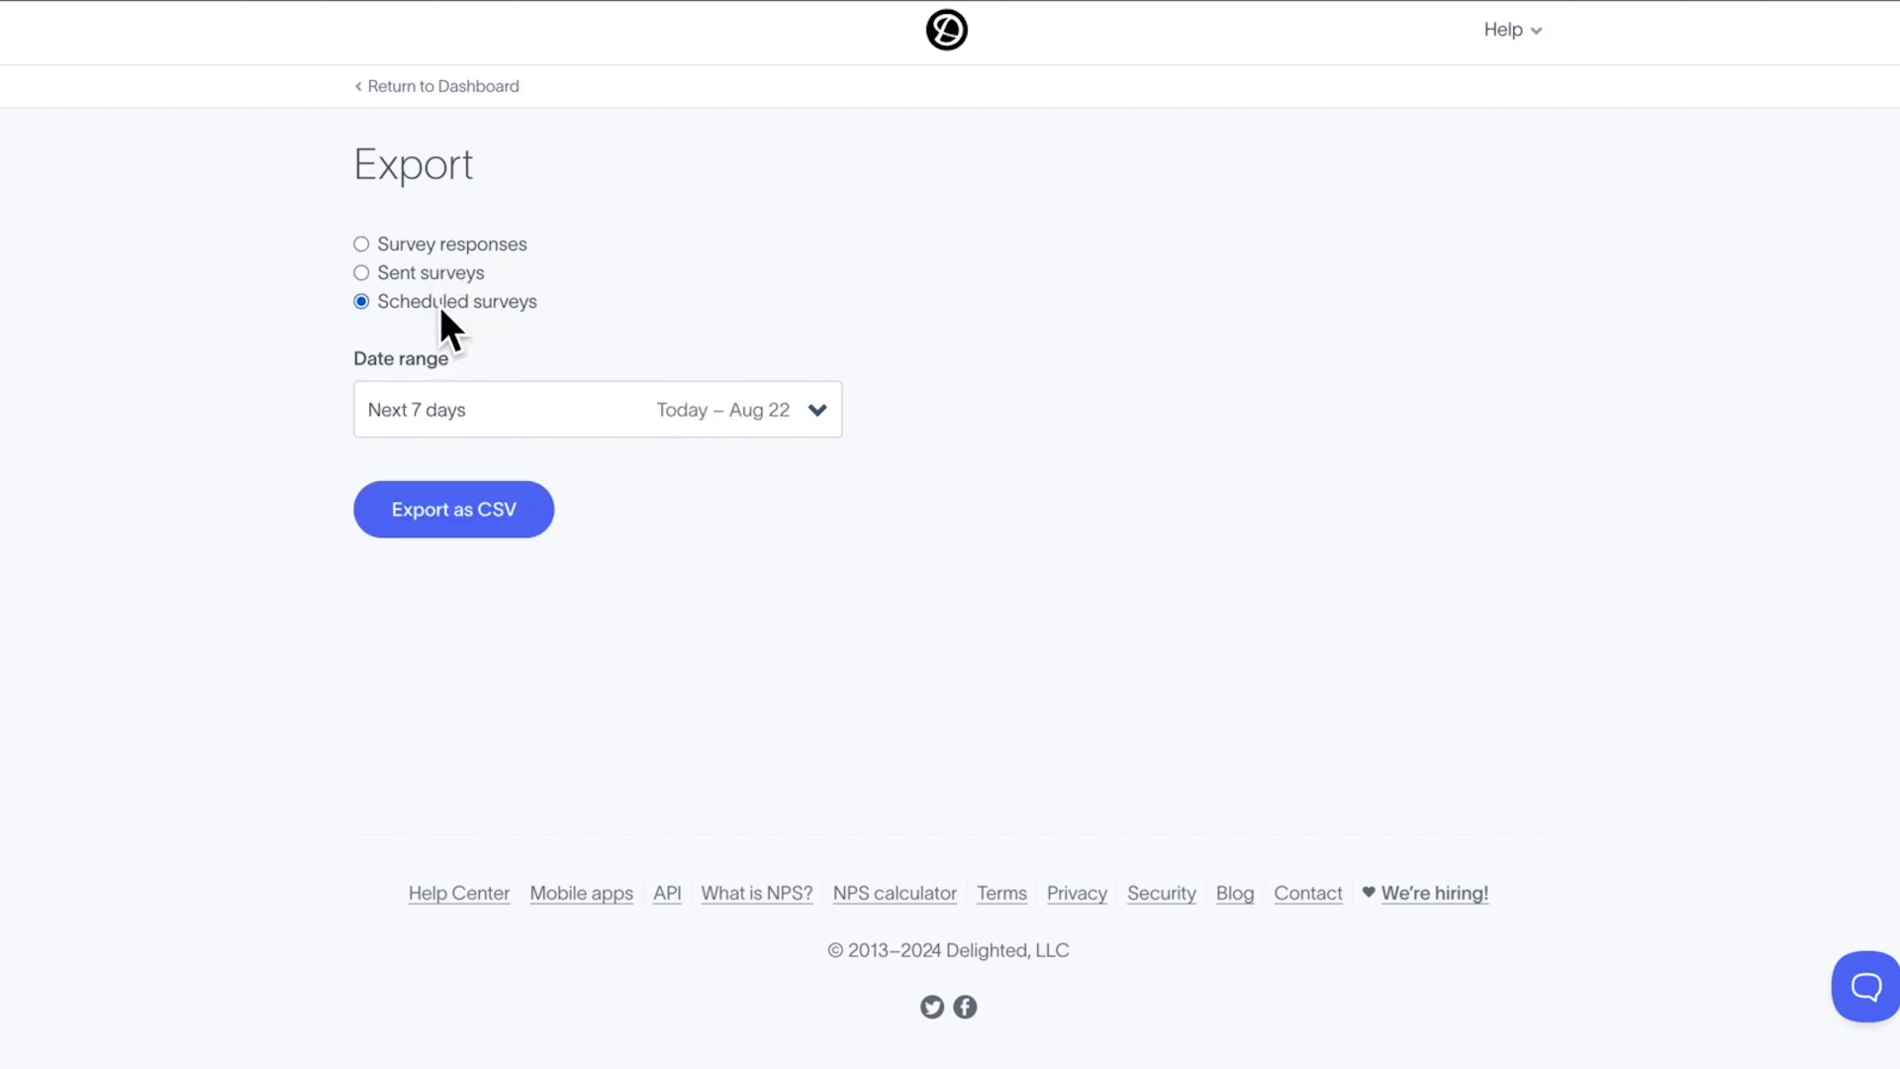
left_click(441, 256)
left_click(536, 423)
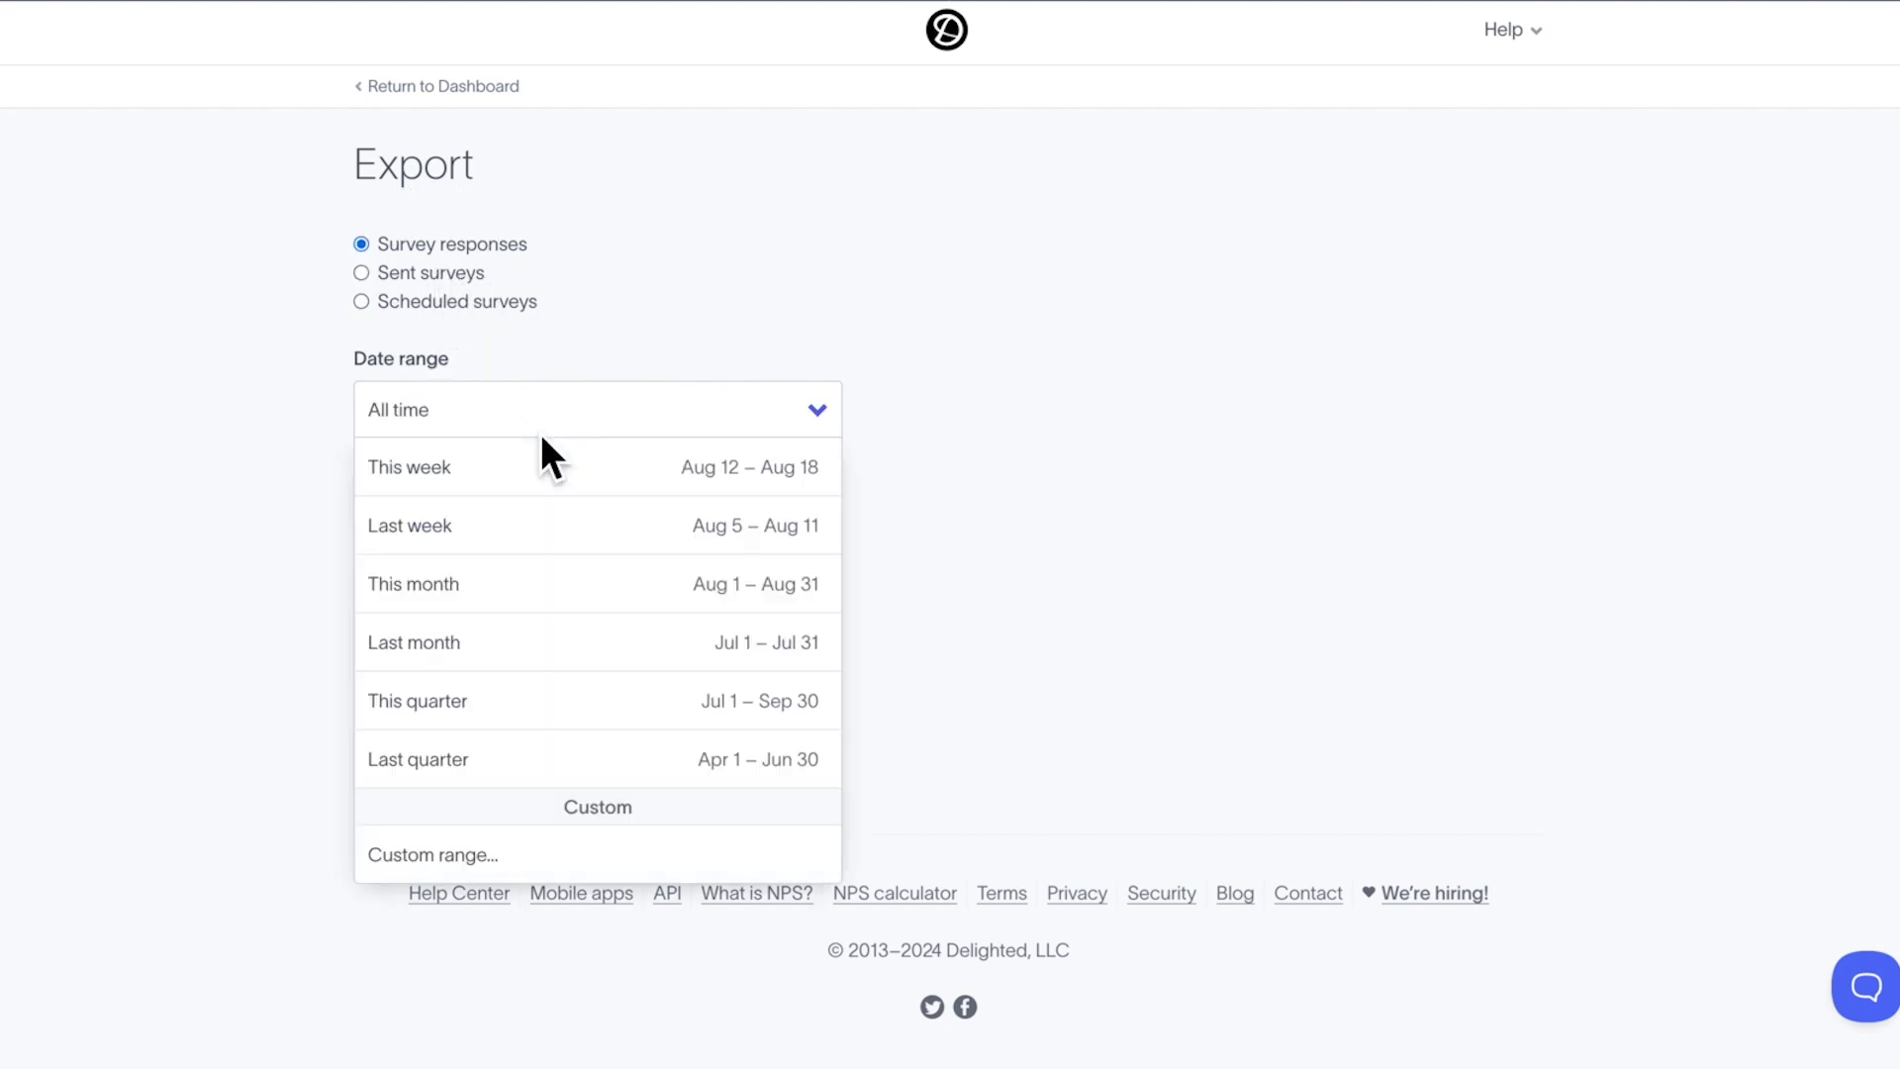
left_click(550, 597)
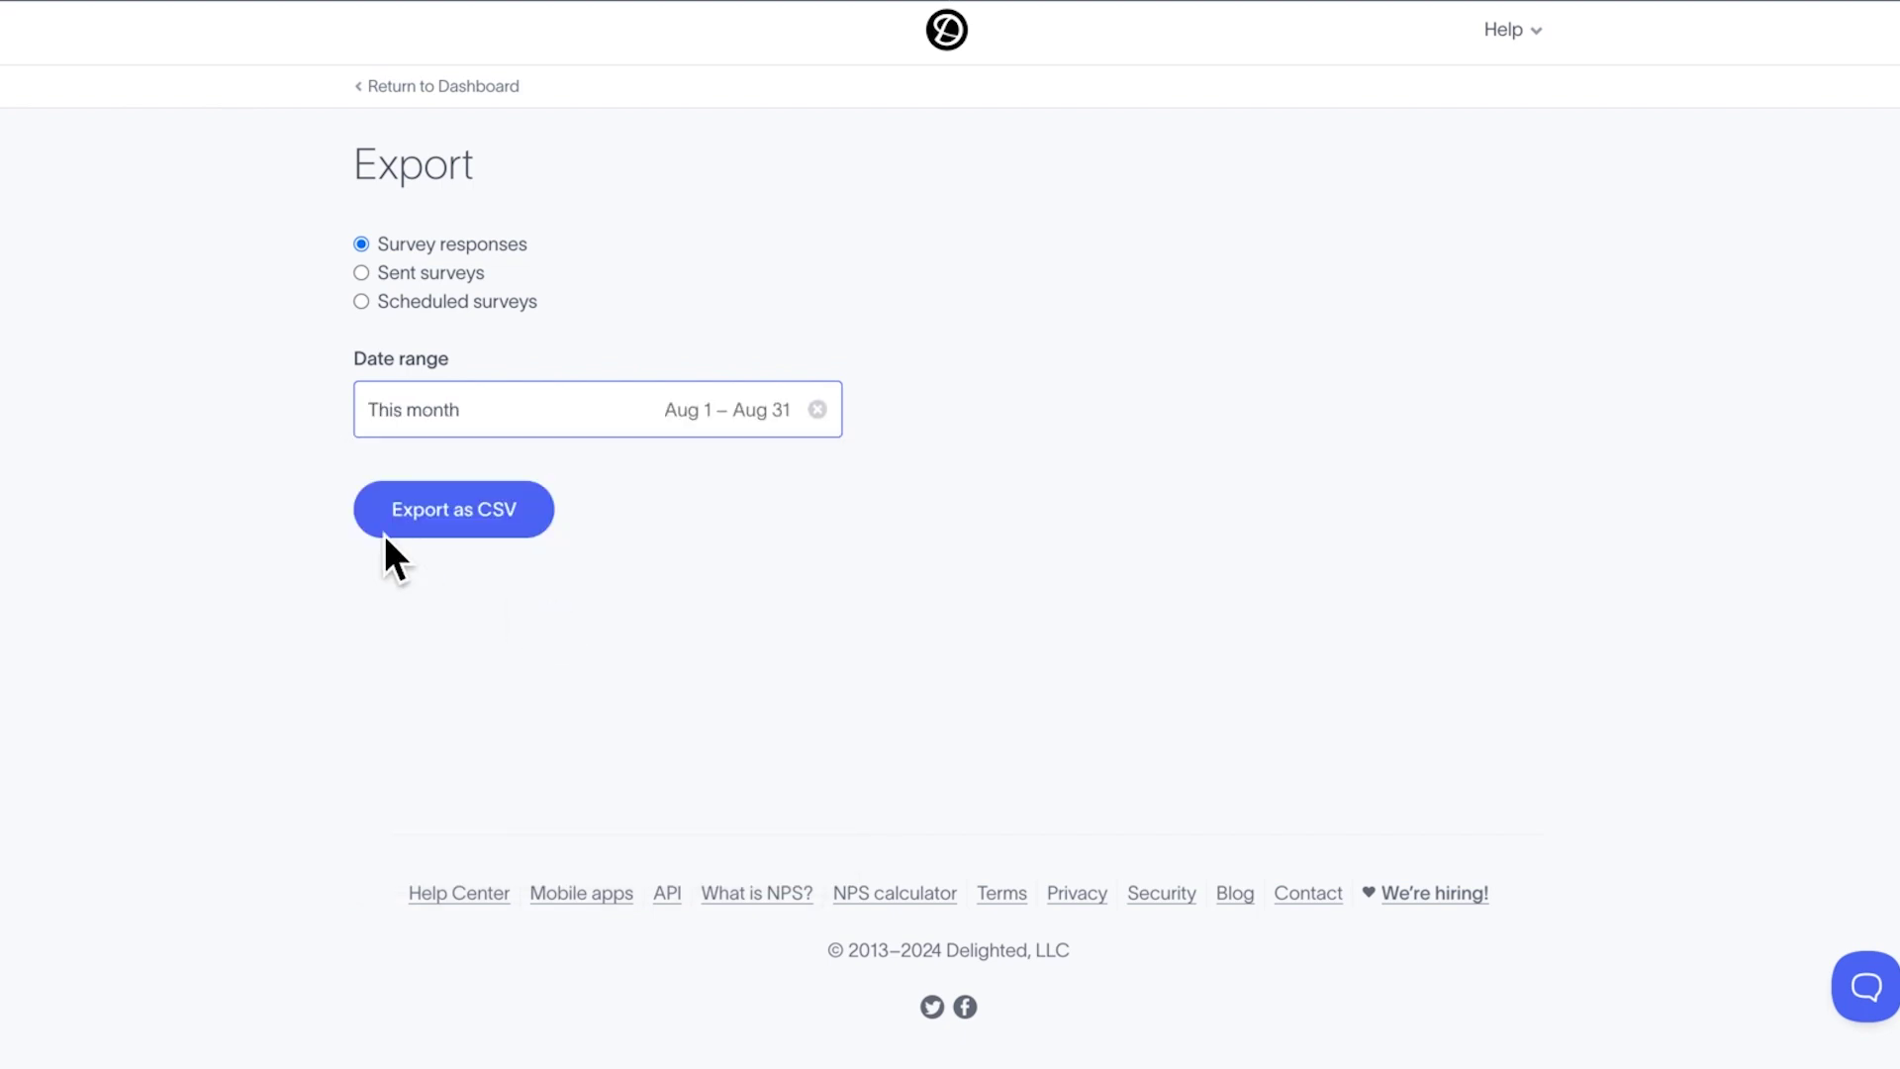
left_click(429, 501)
left_click(444, 94)
left_click(594, 99)
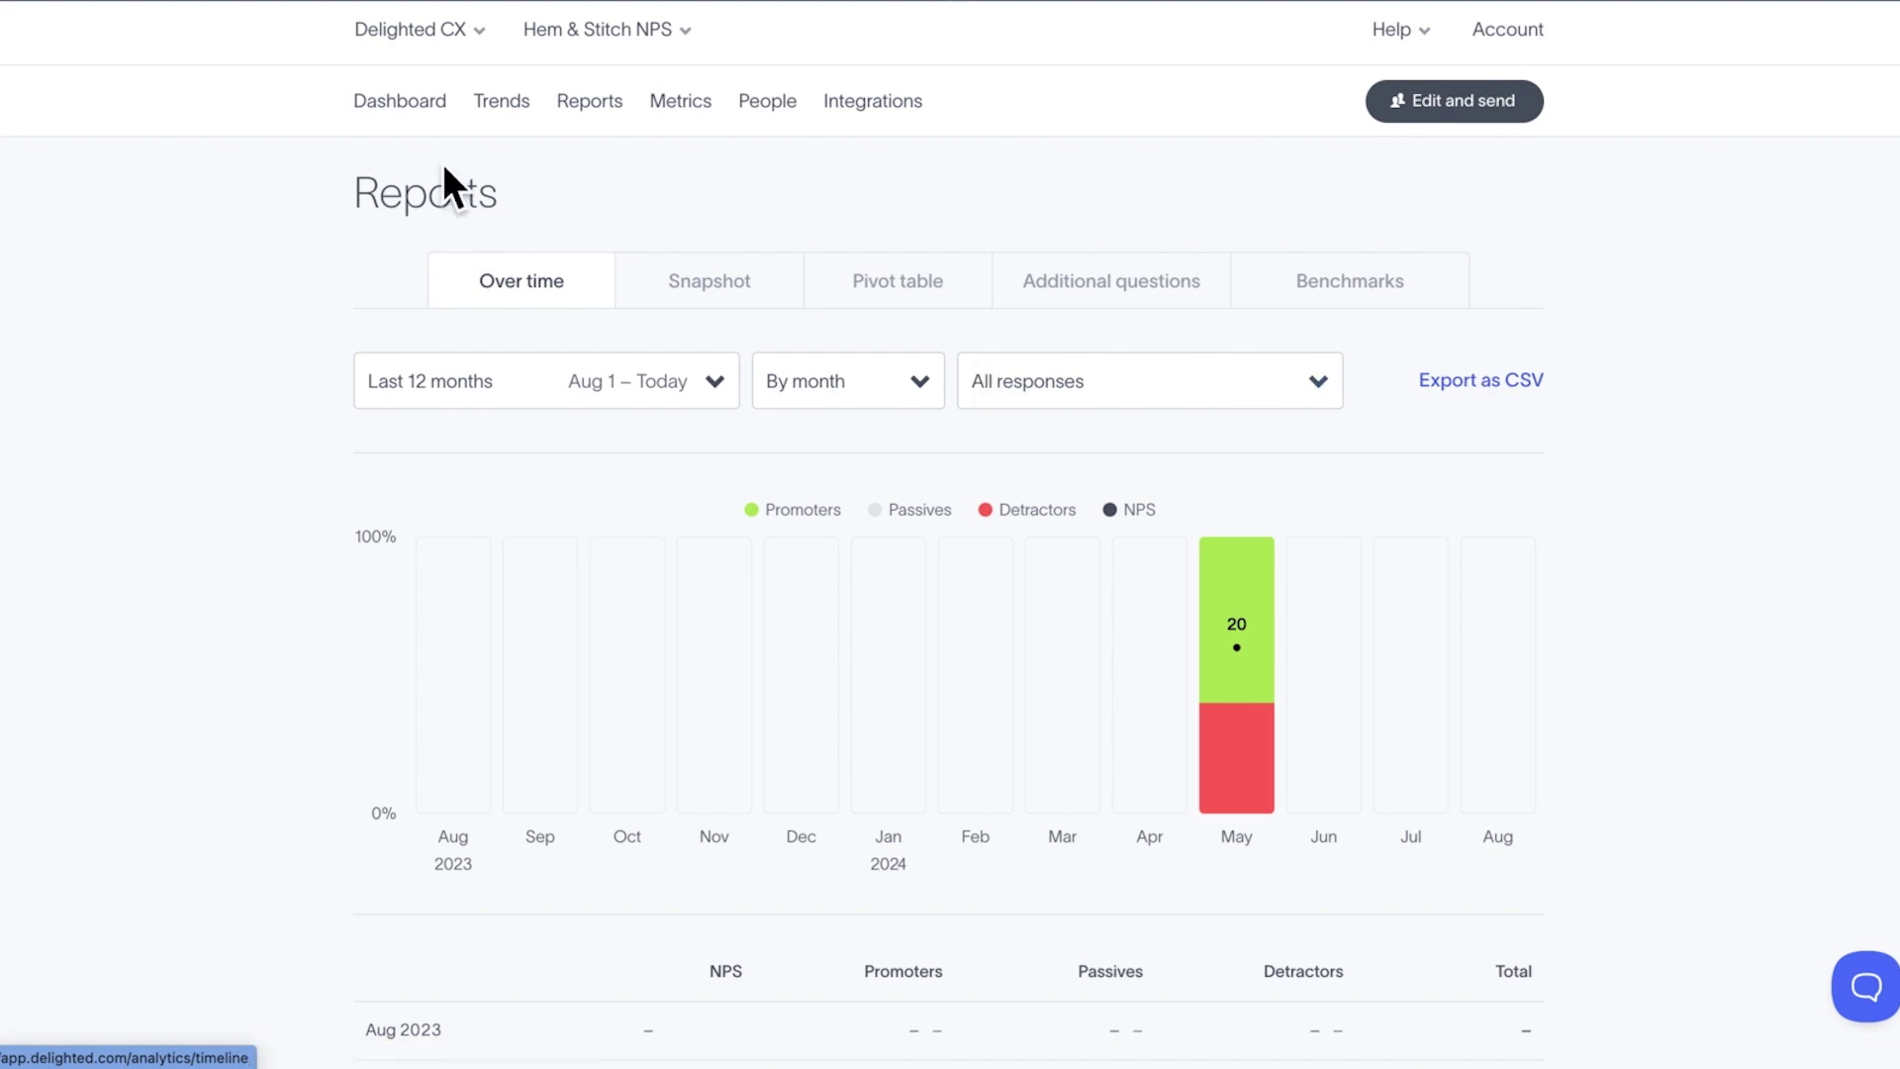
Open the Fit trend from Trends and check its Export as CSV link.
left_click(504, 107)
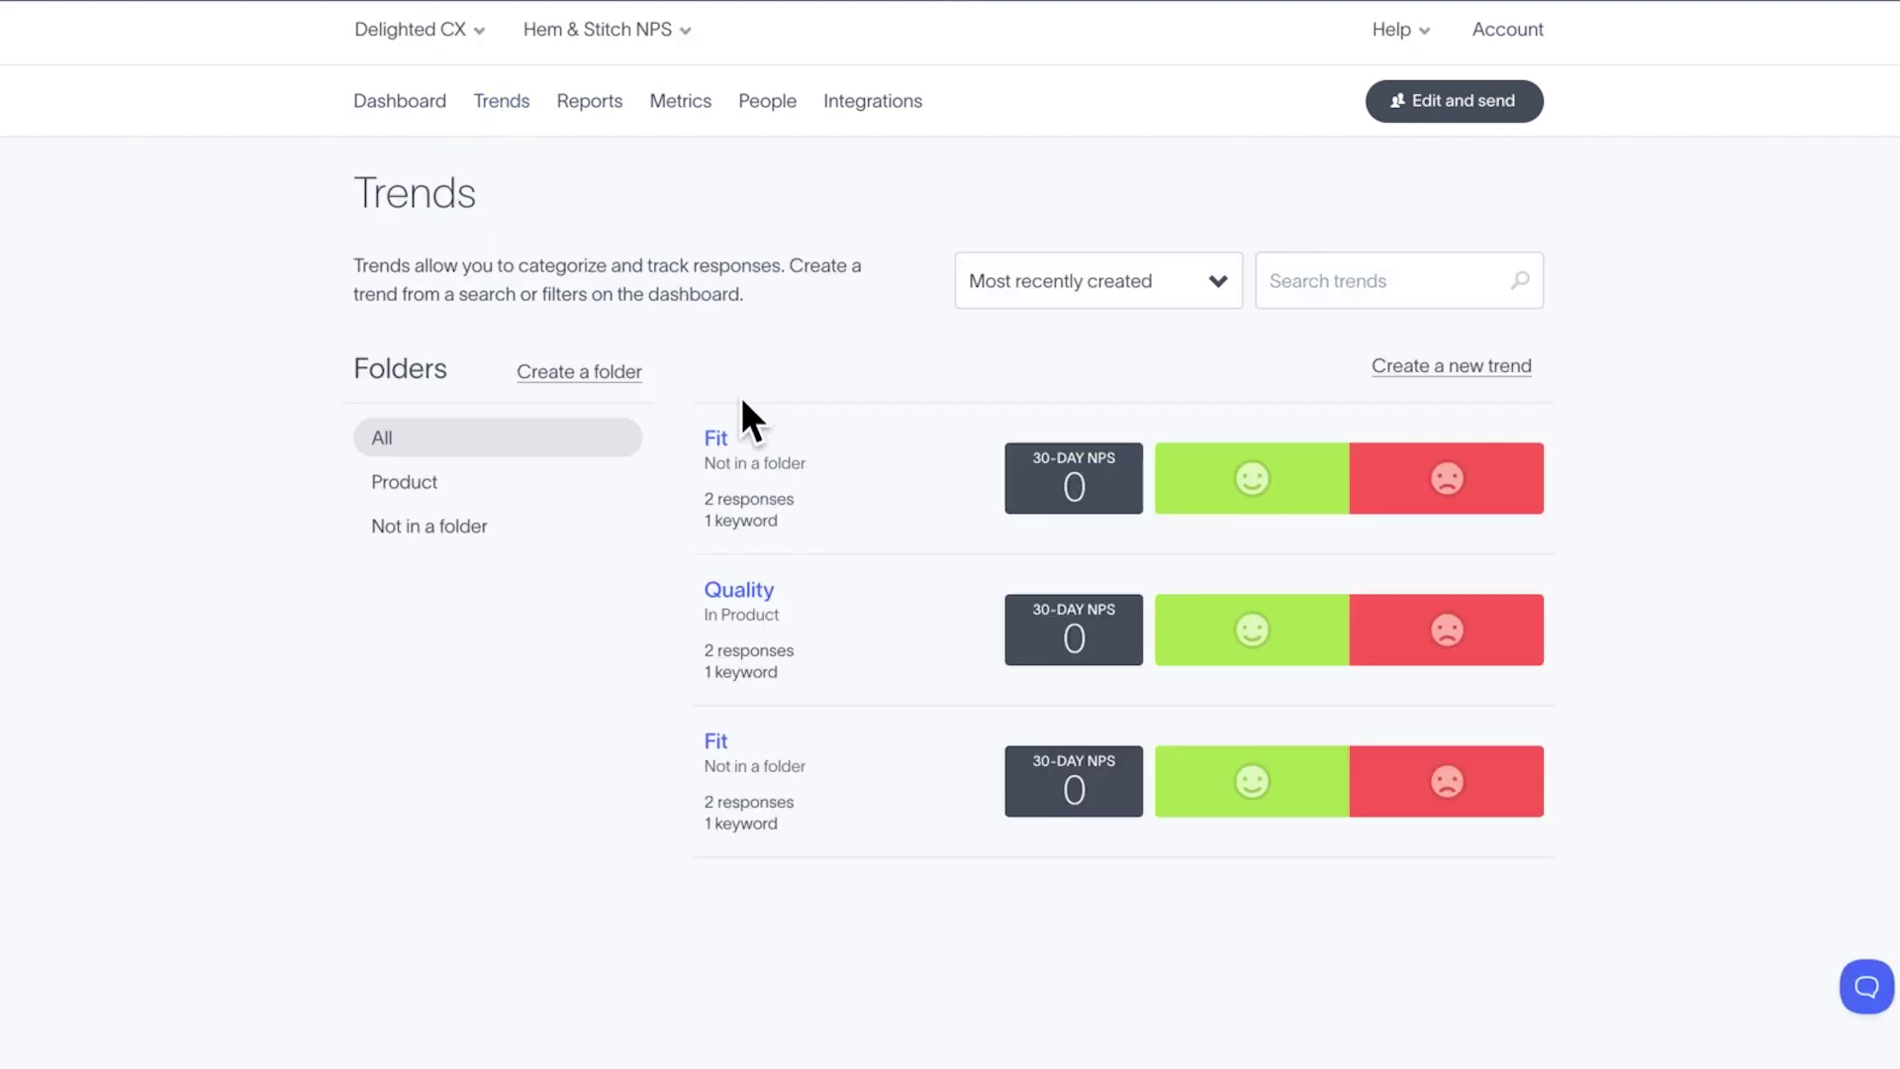
left_click(724, 437)
scroll(203, 465, "down", 3)
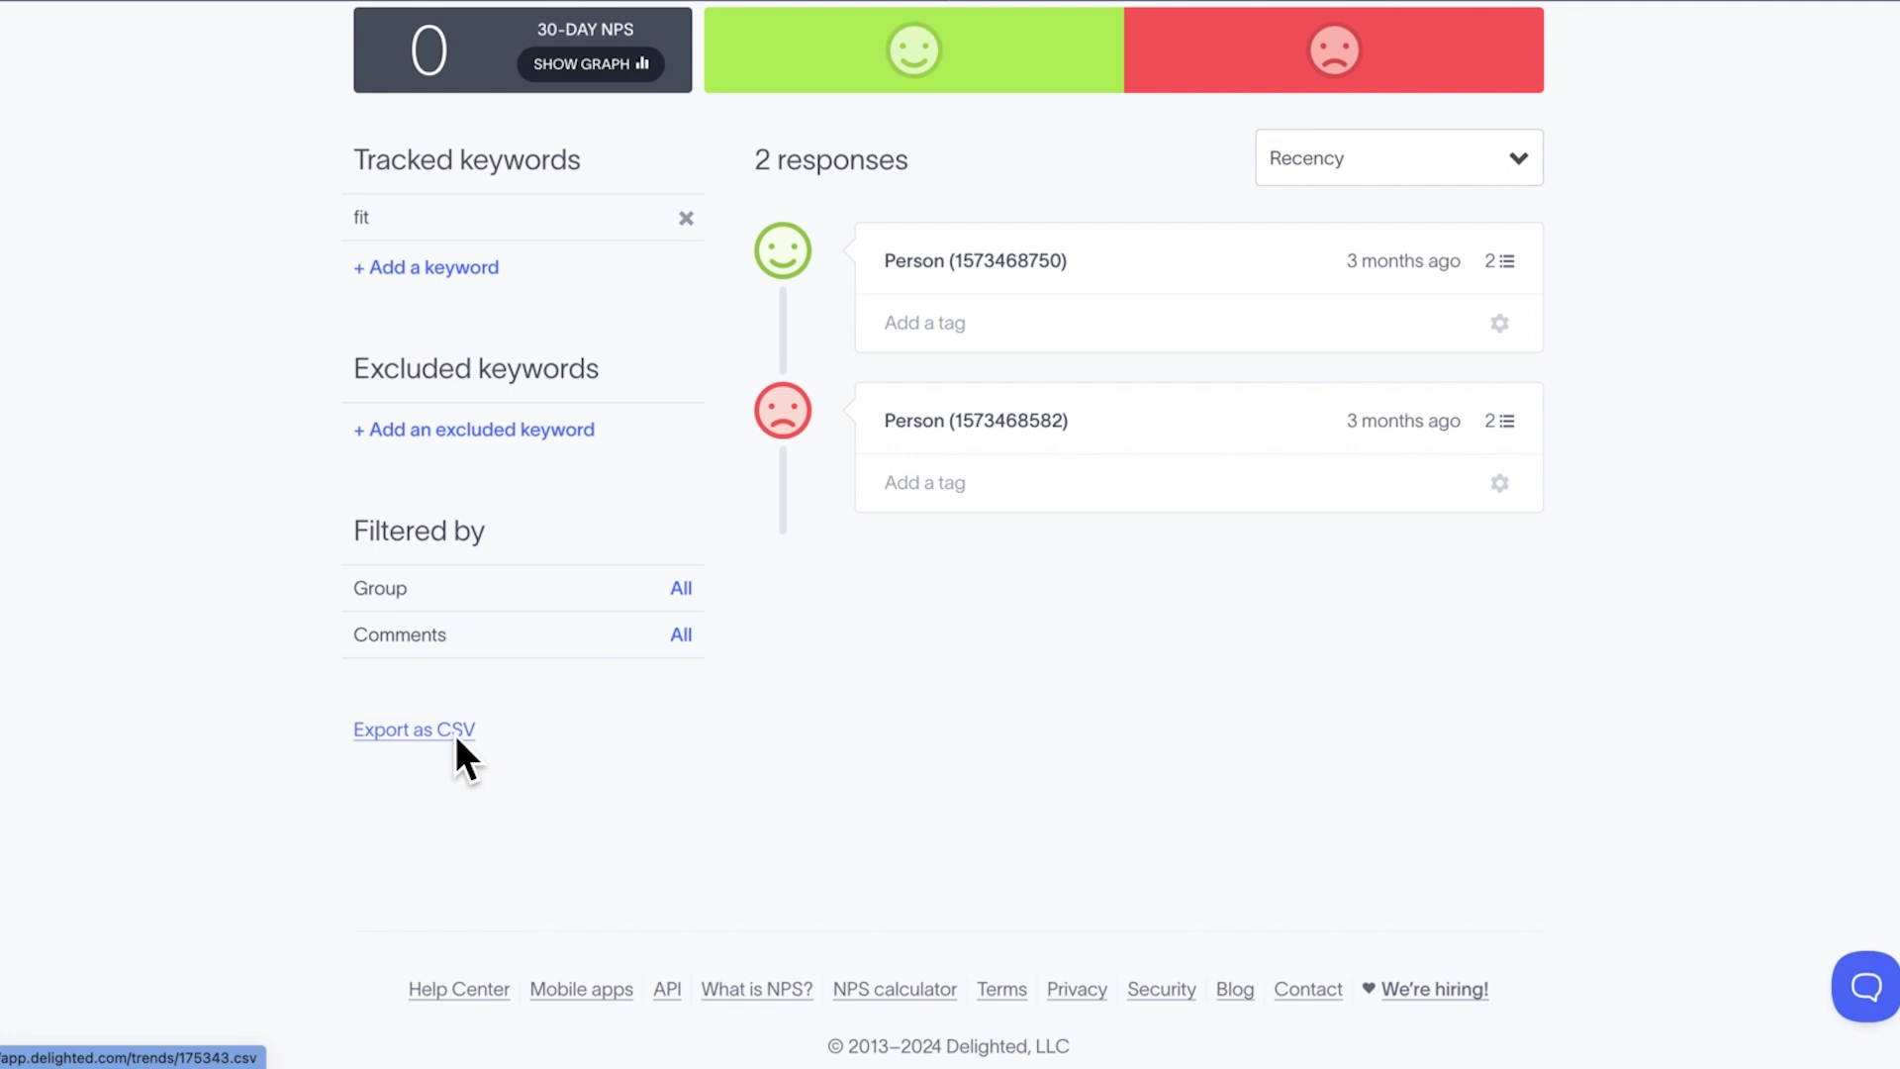
scroll(204, 470, "up", 3)
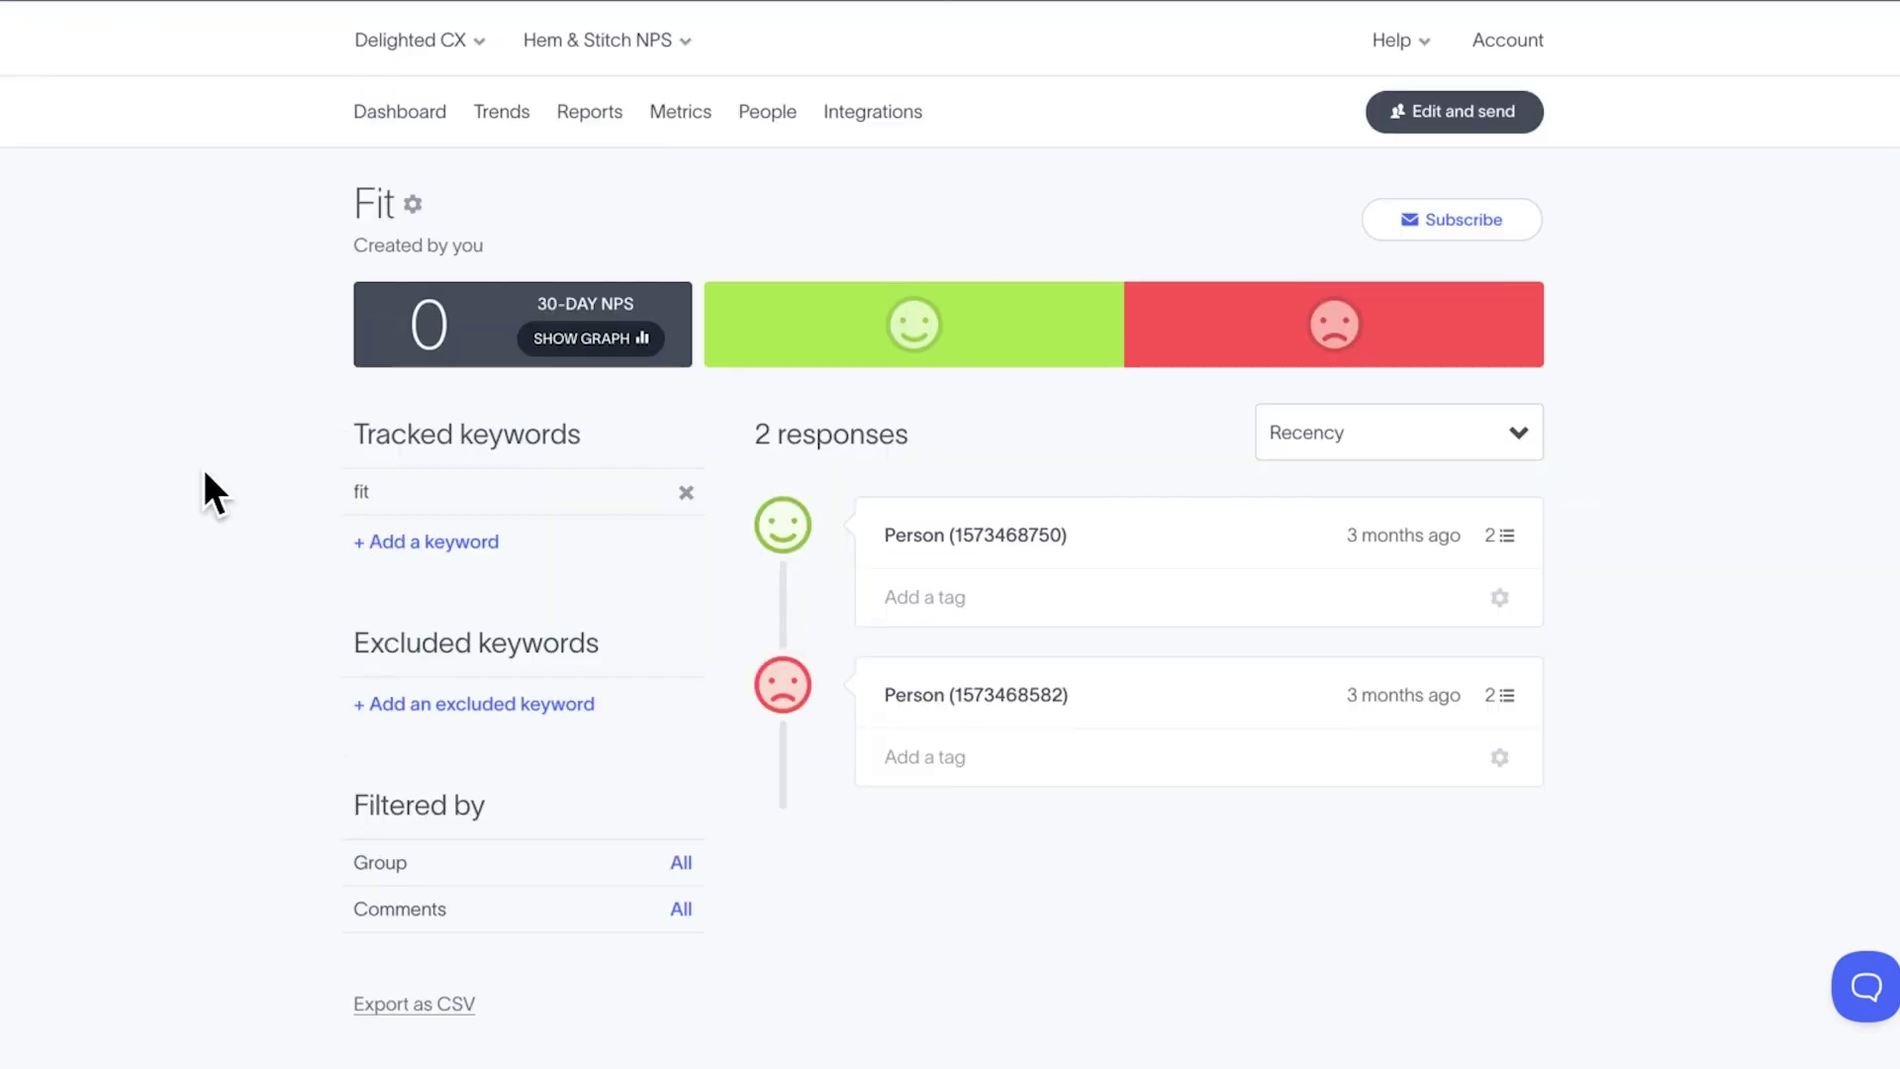